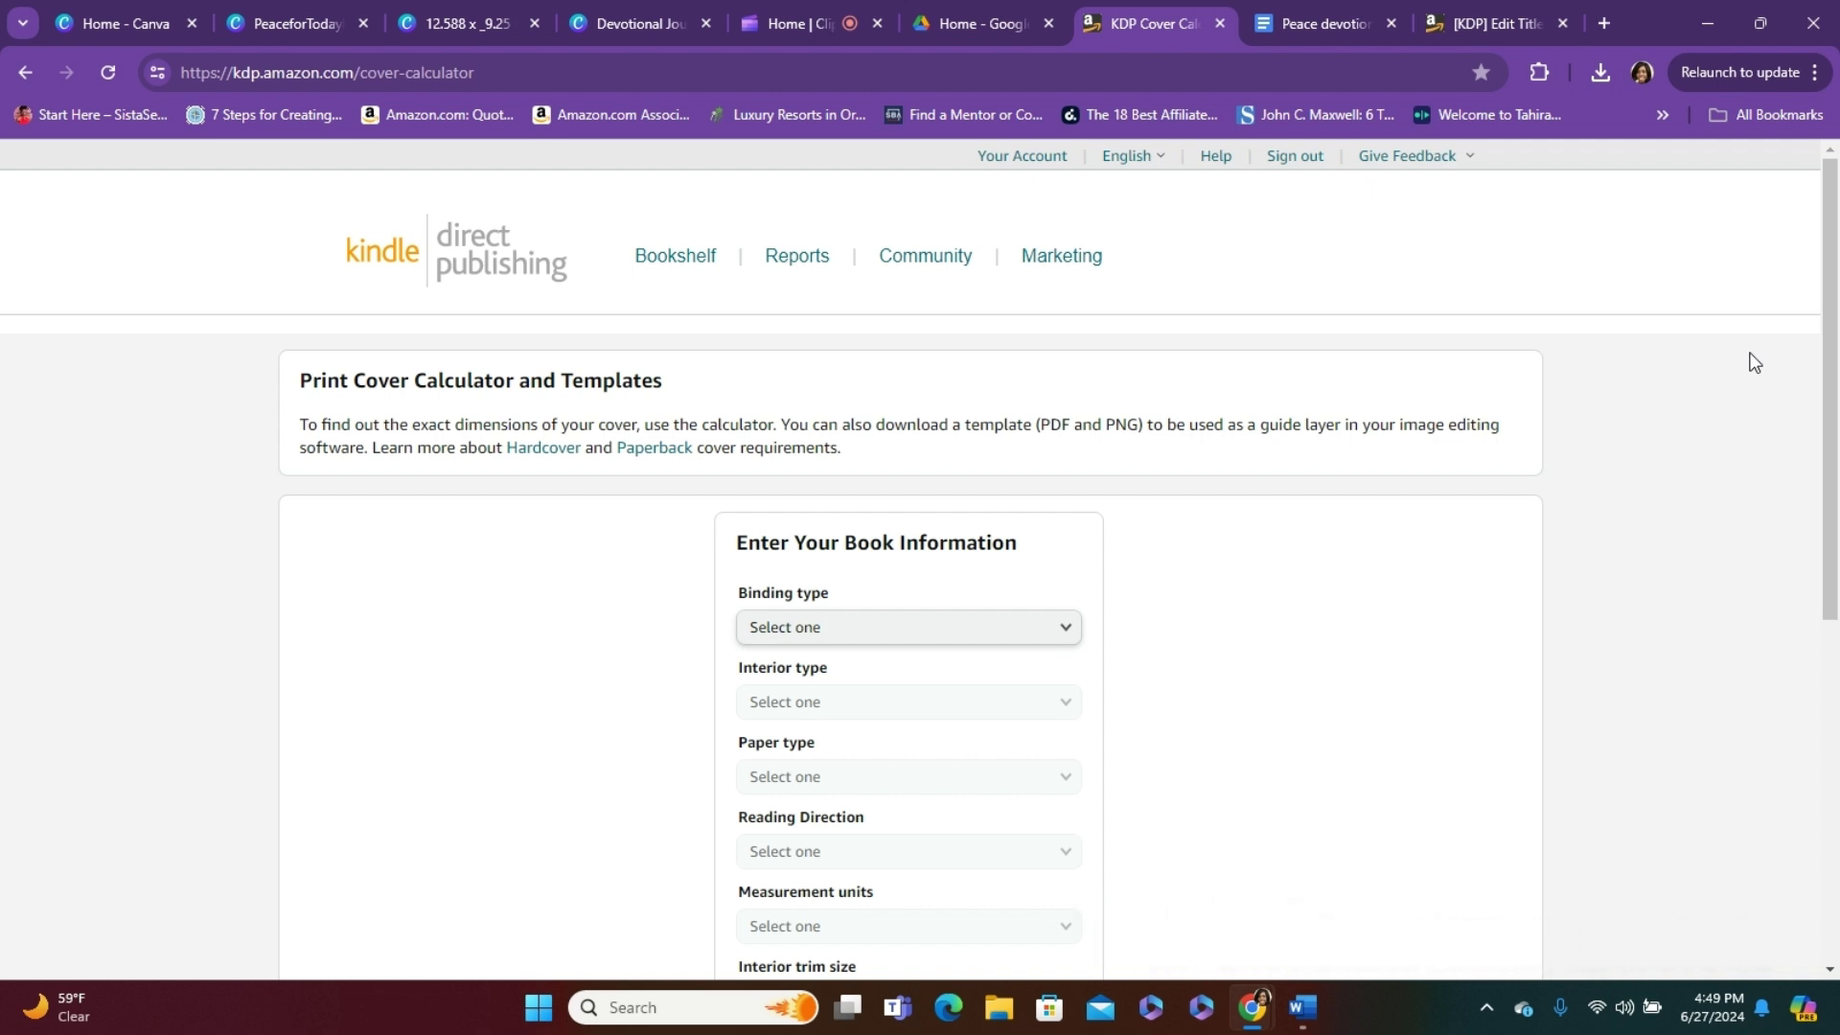
- Choose Hardcover binding with a Black & white interior on White paper
{"action": "left_click", "coordinate": [1132, 157]}
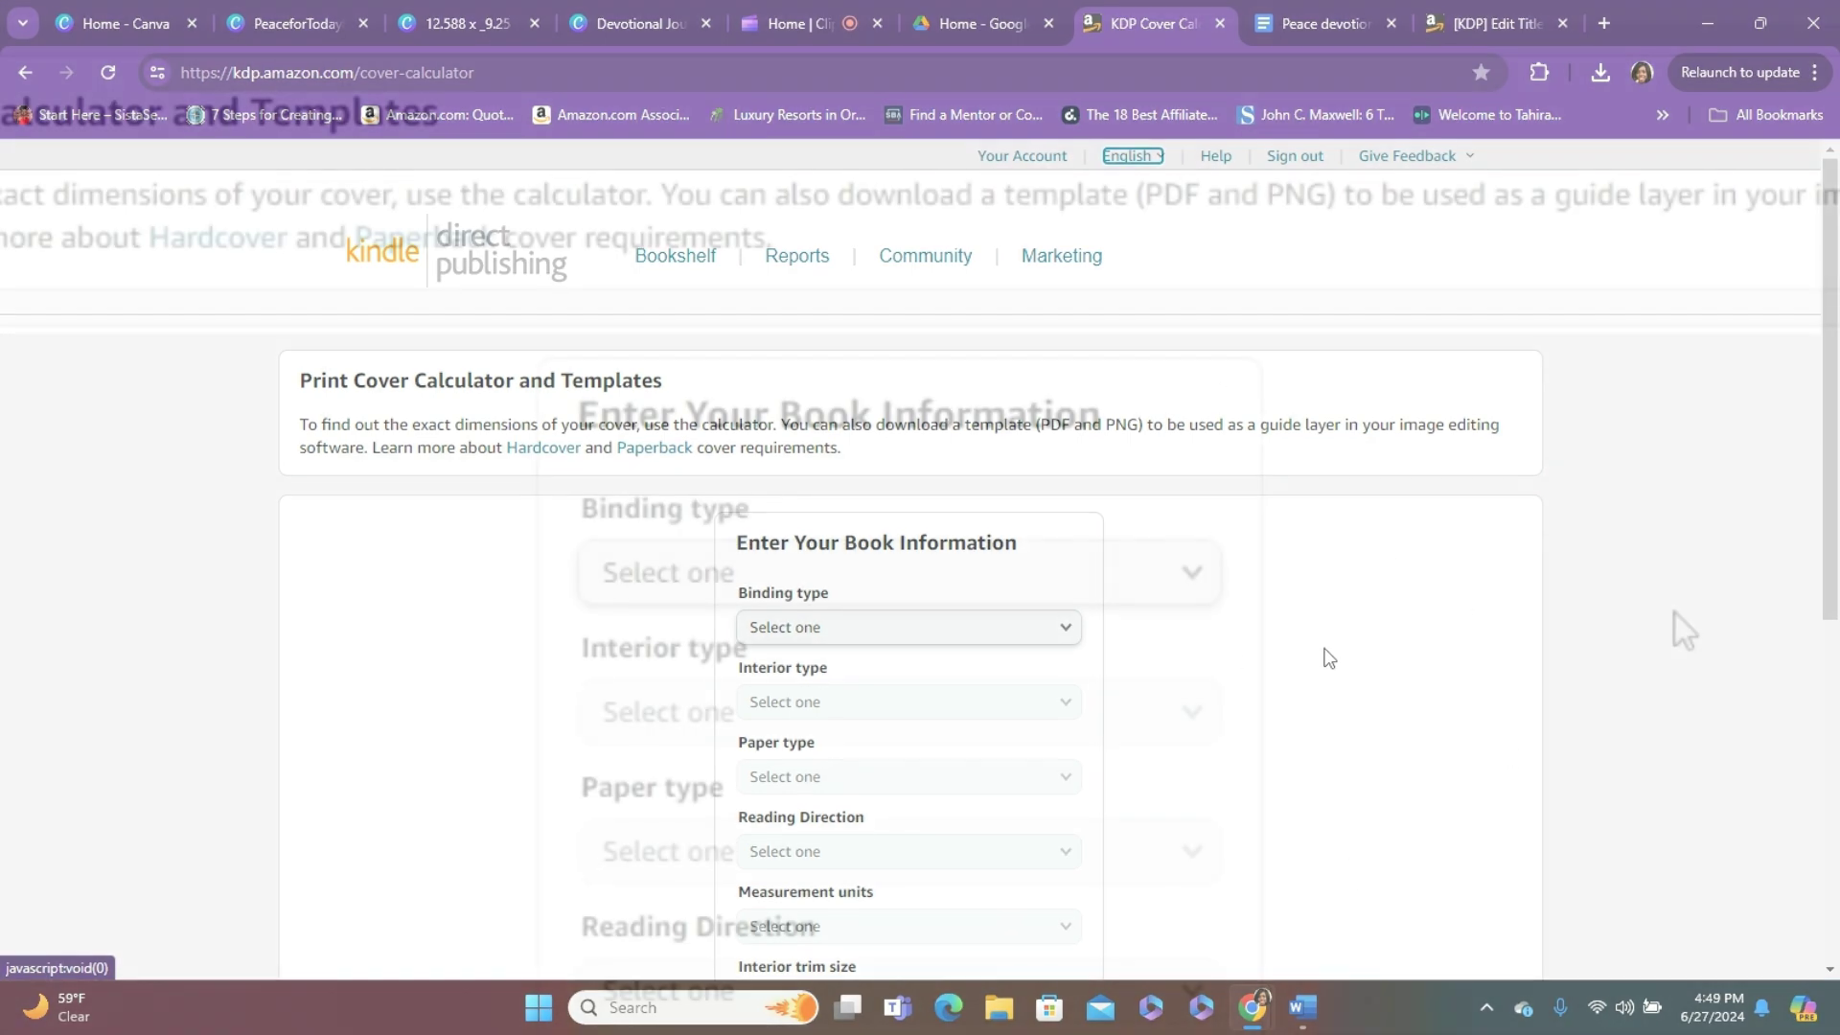
{"action": "left_click", "coordinate": [1064, 629]}
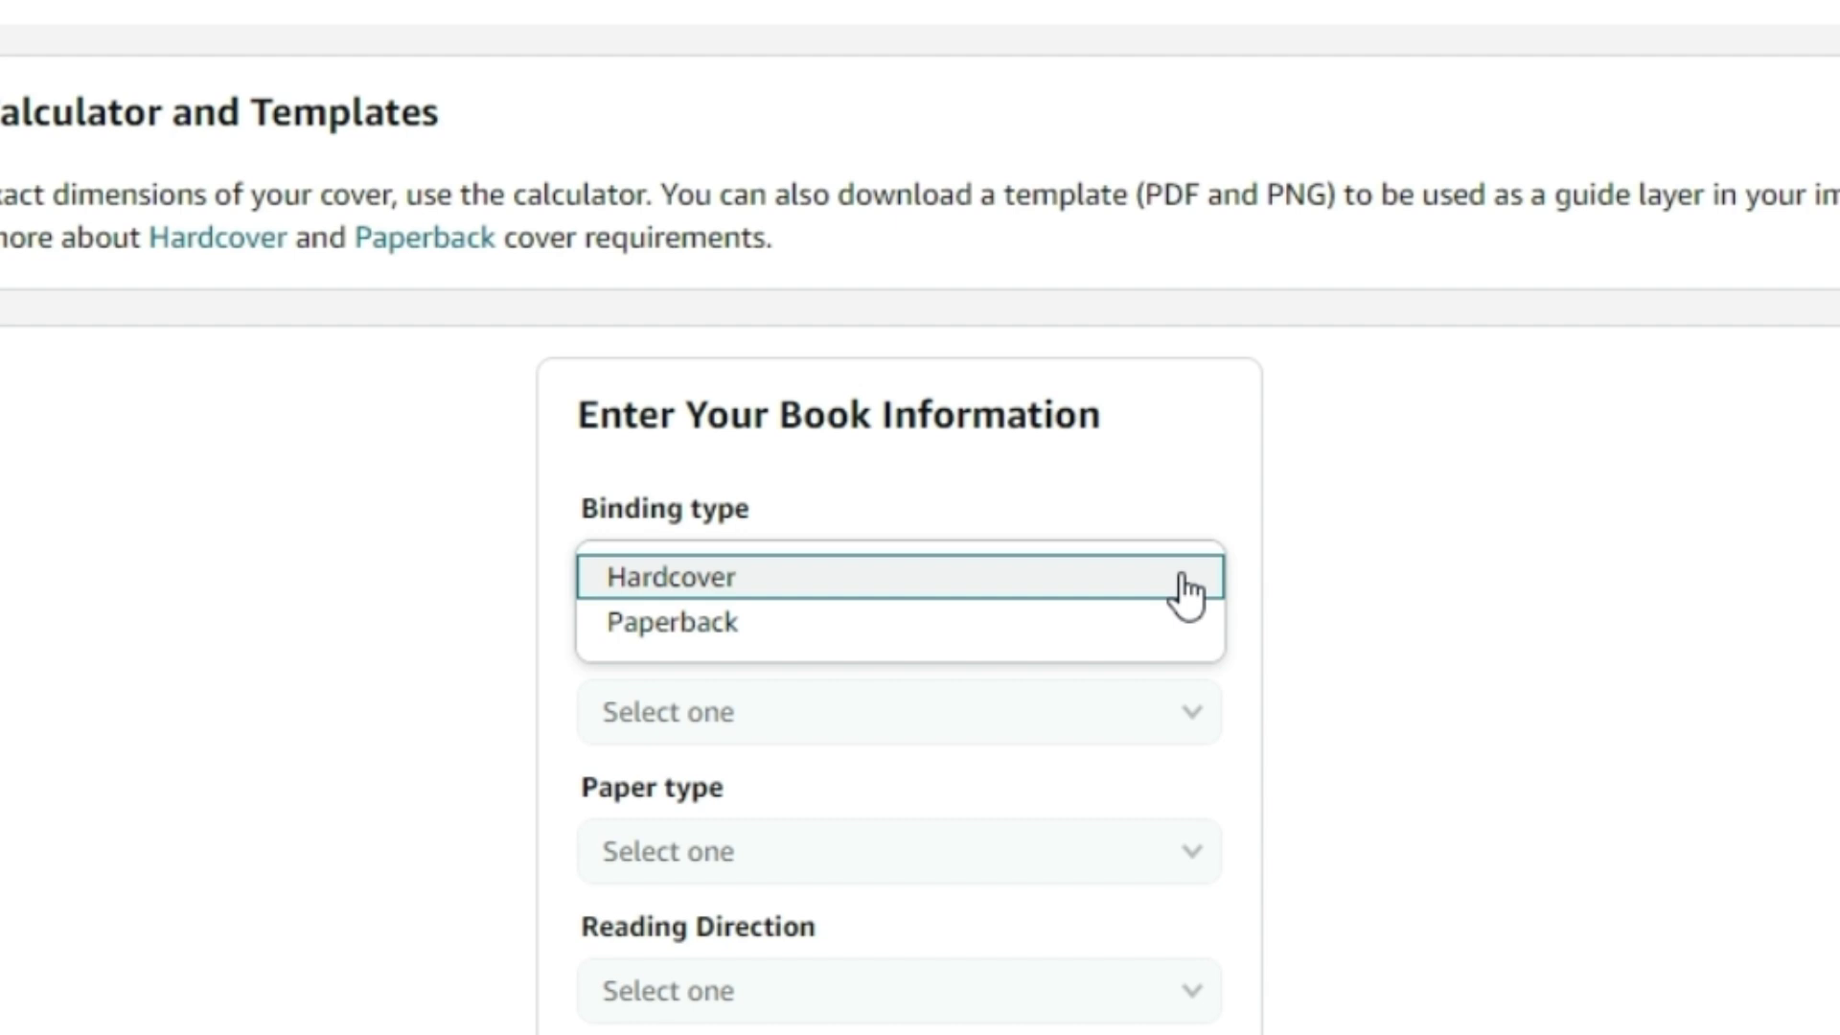
{"action": "left_click", "coordinate": [1046, 578]}
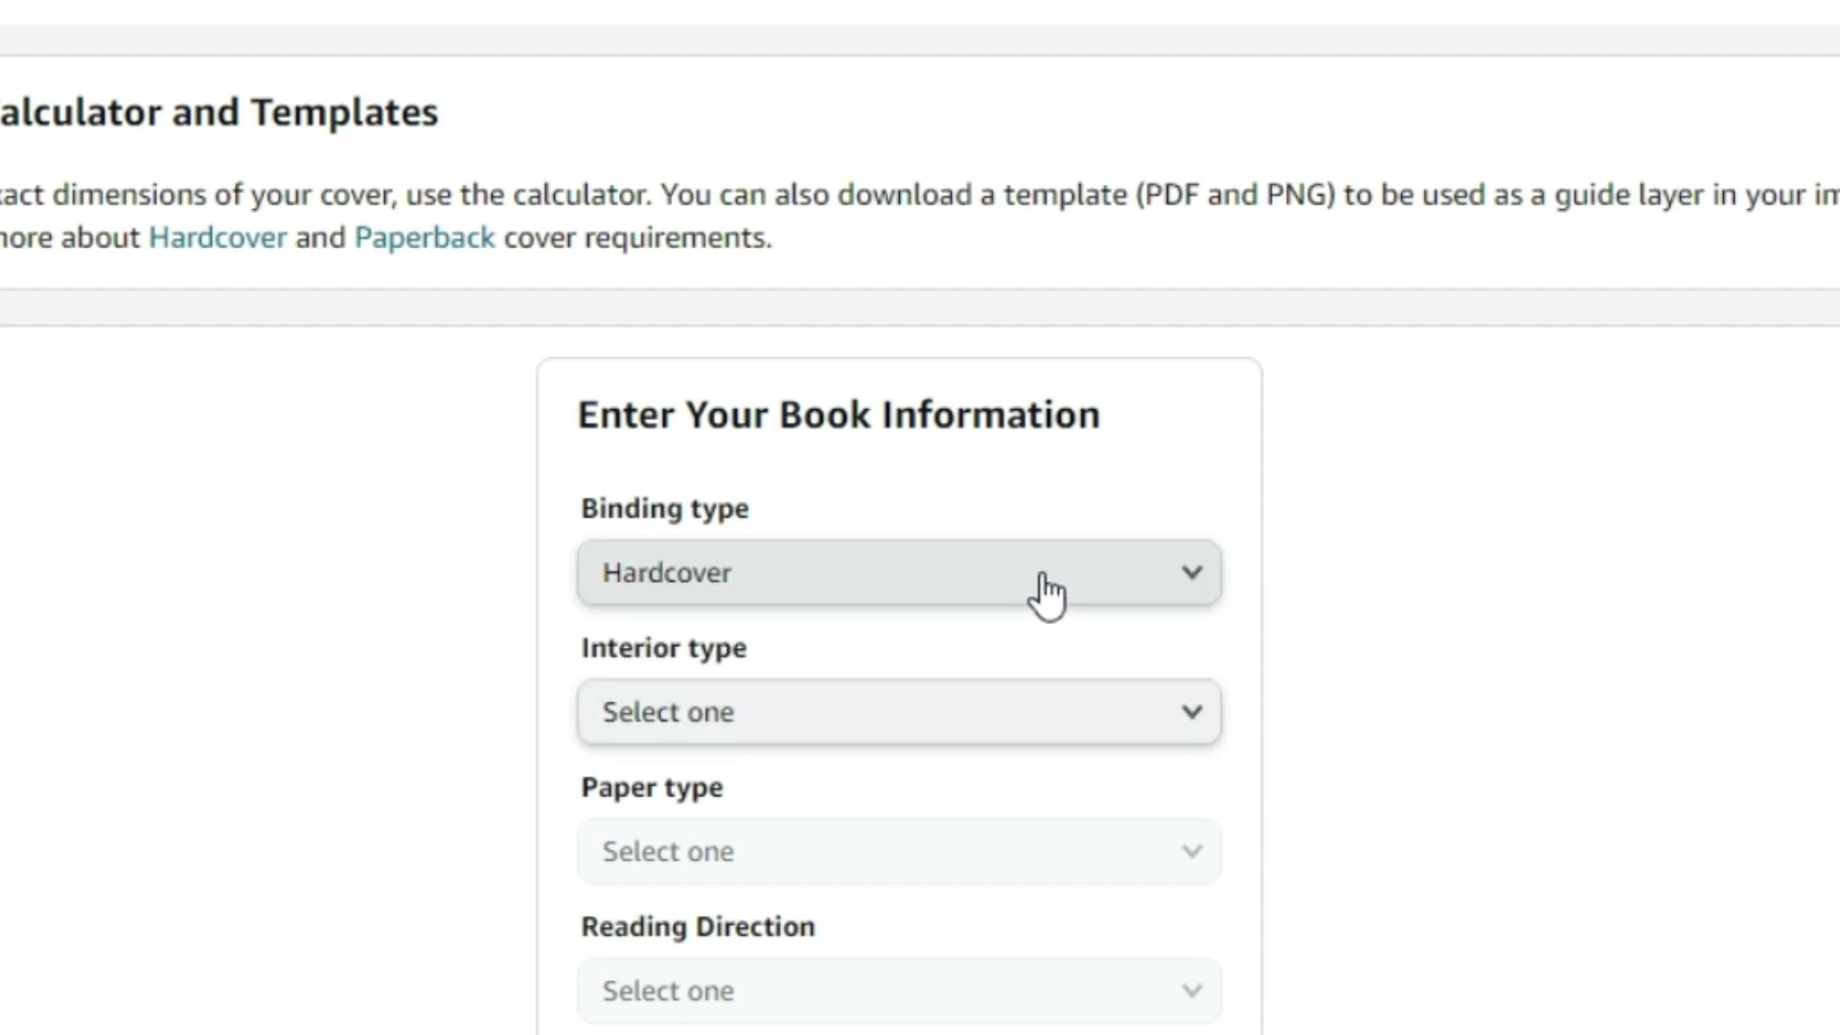
{"action": "left_click", "coordinate": [1179, 710]}
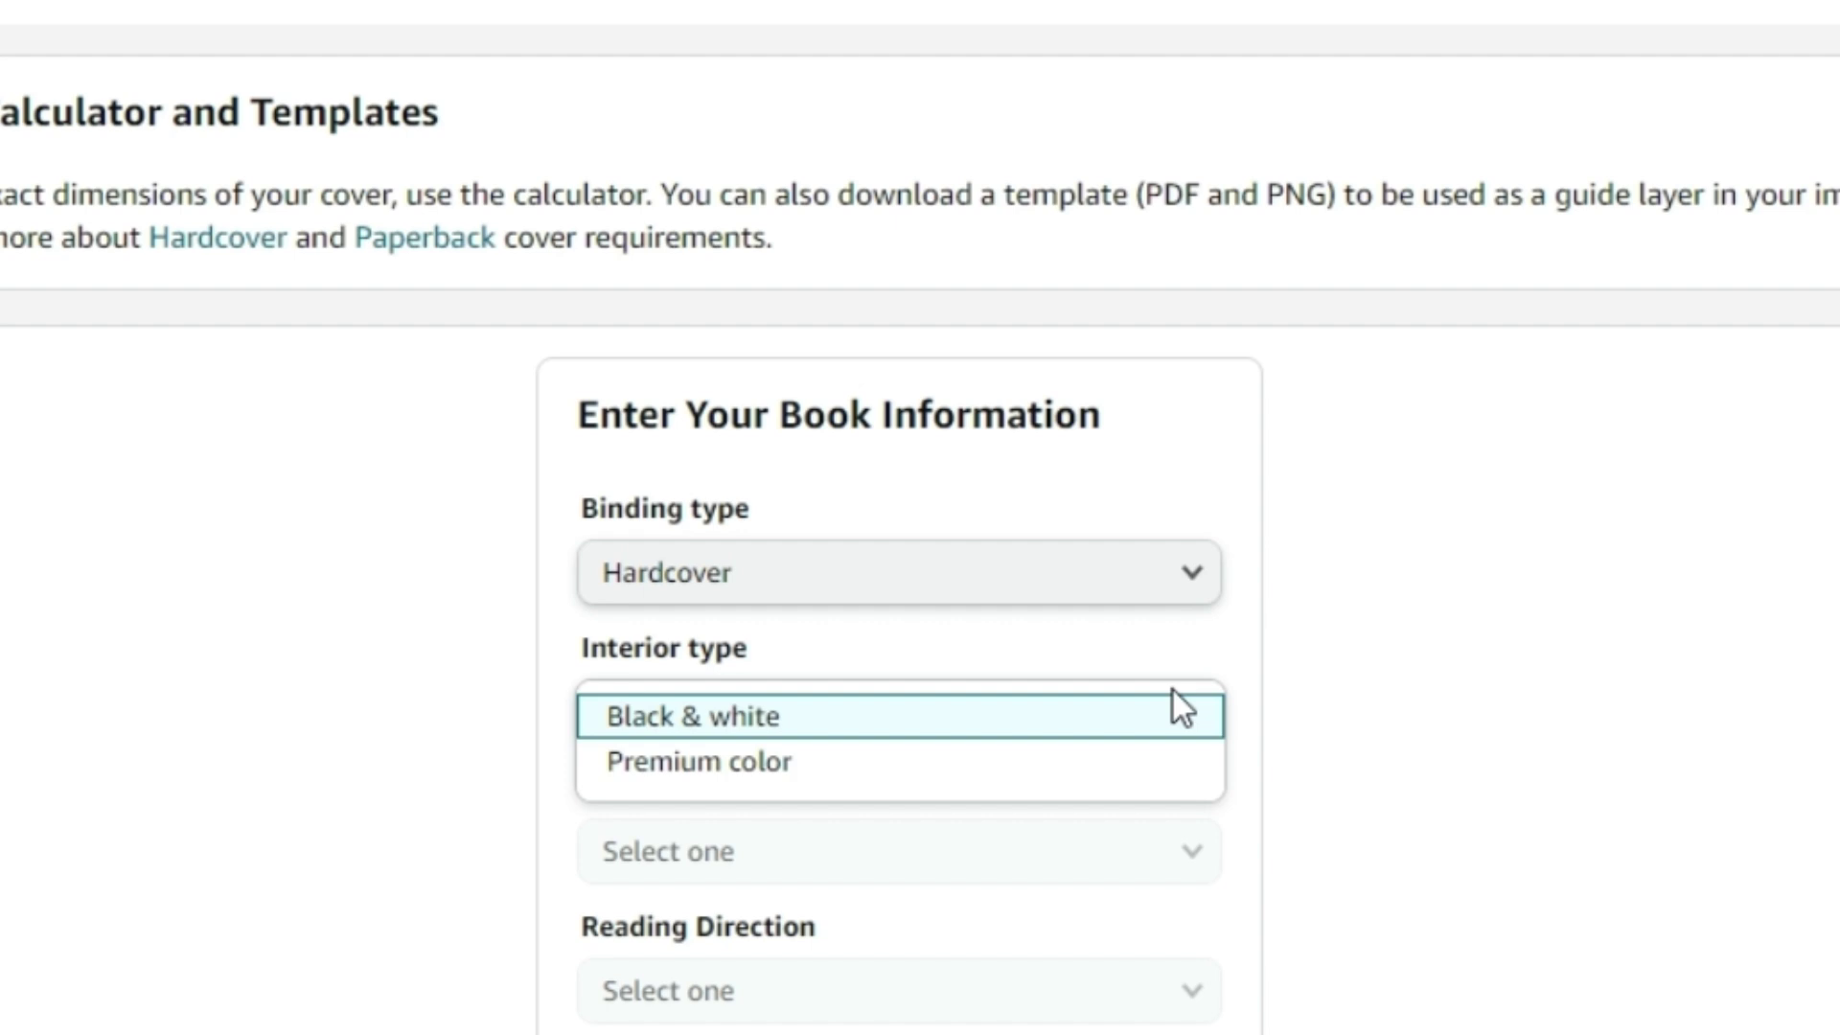
{"action": "left_click", "coordinate": [1118, 716]}
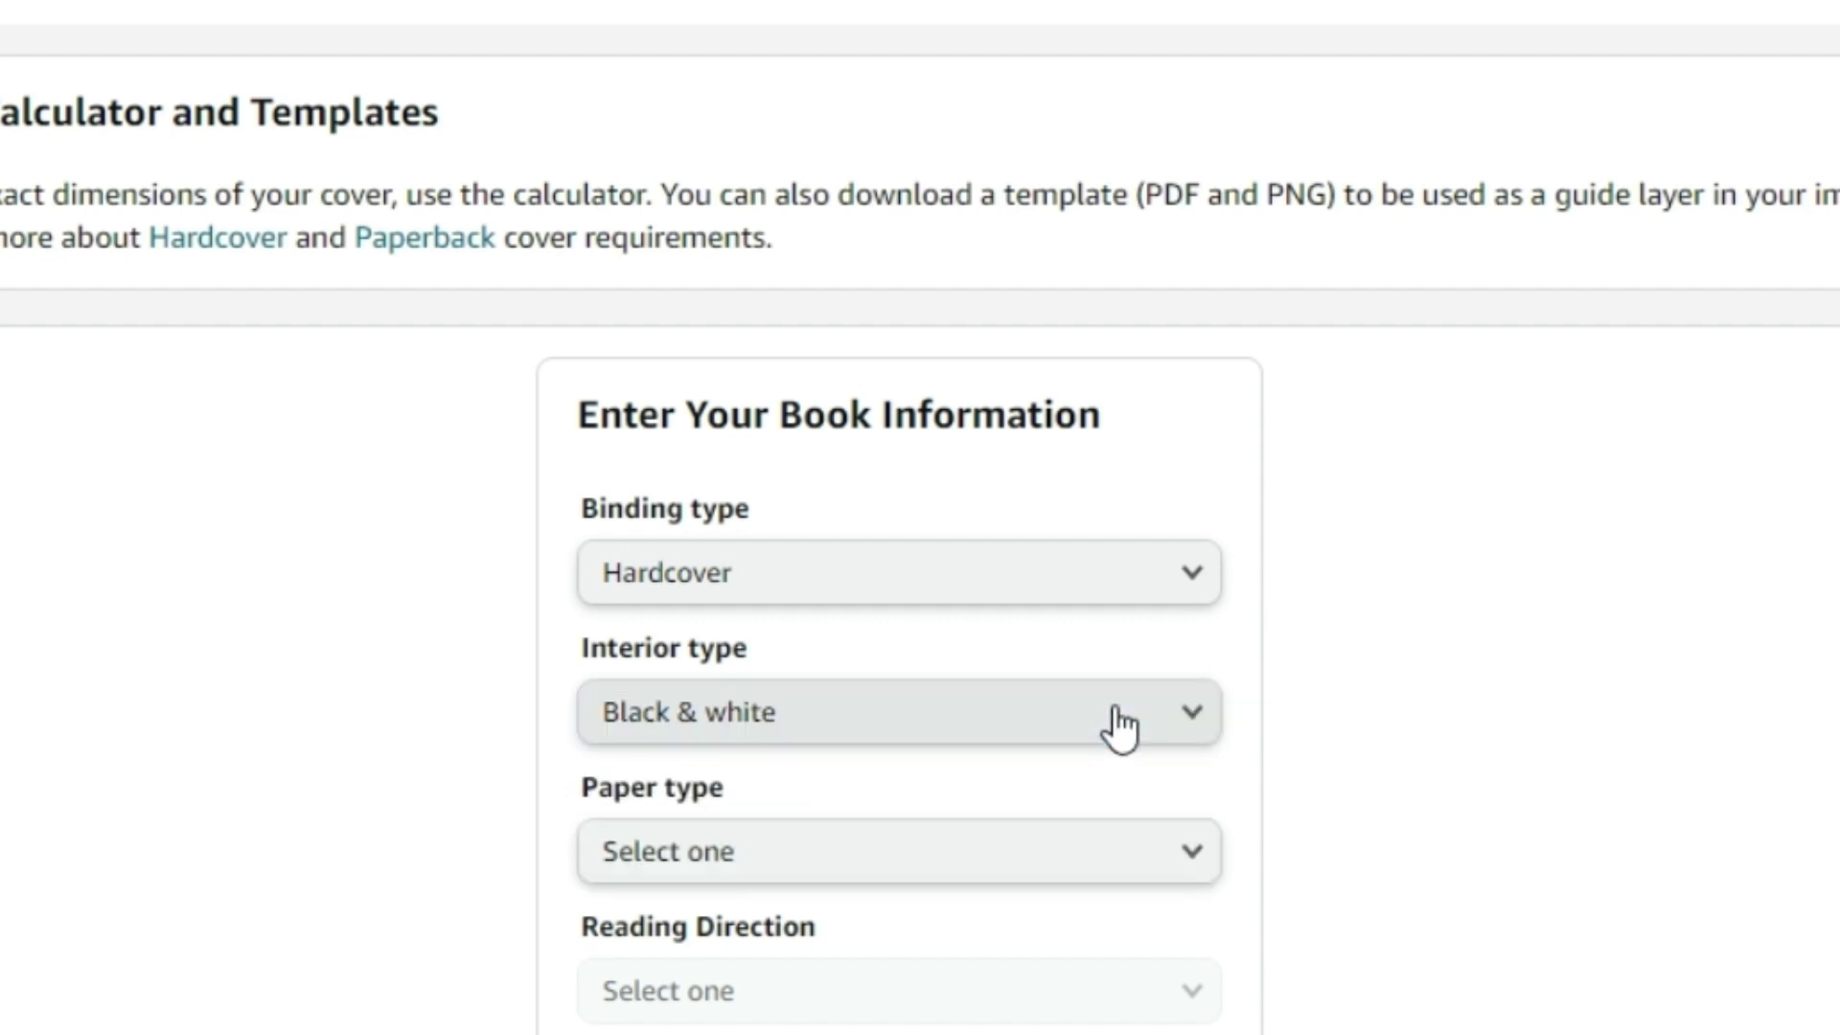
{"action": "left_click", "coordinate": [1211, 893]}
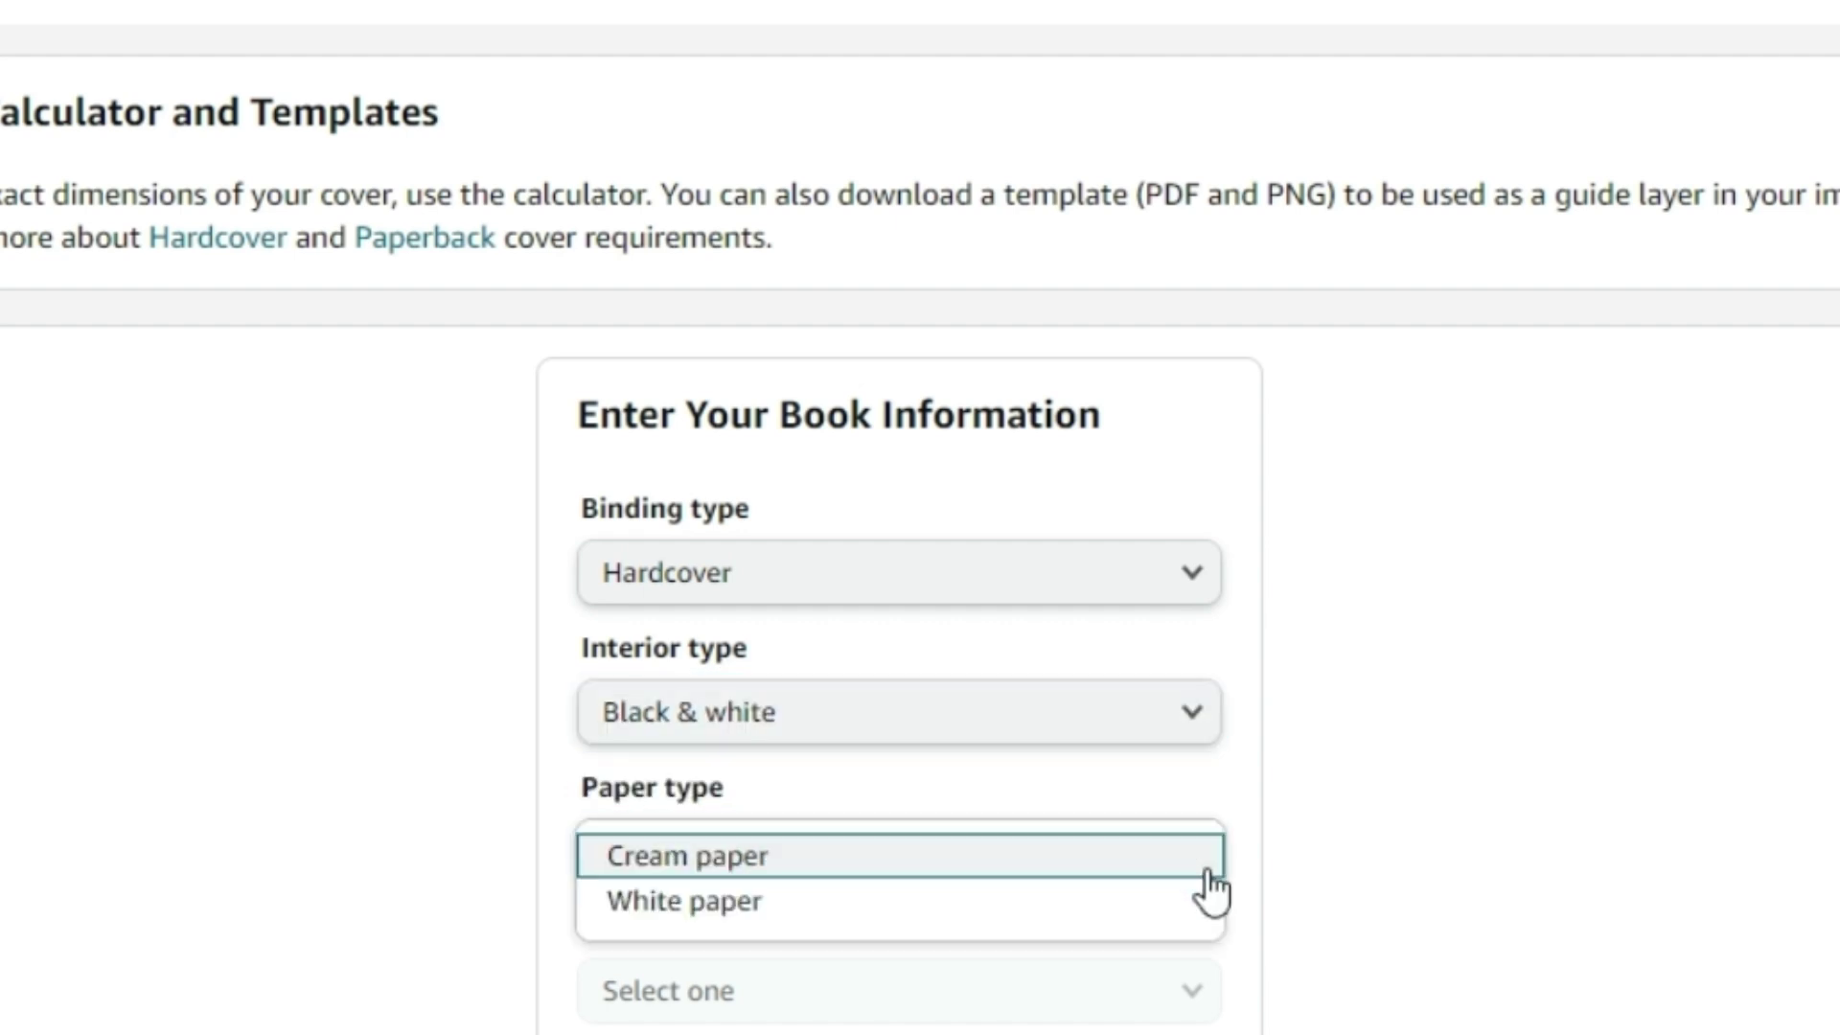
{"action": "left_click", "coordinate": [930, 910]}
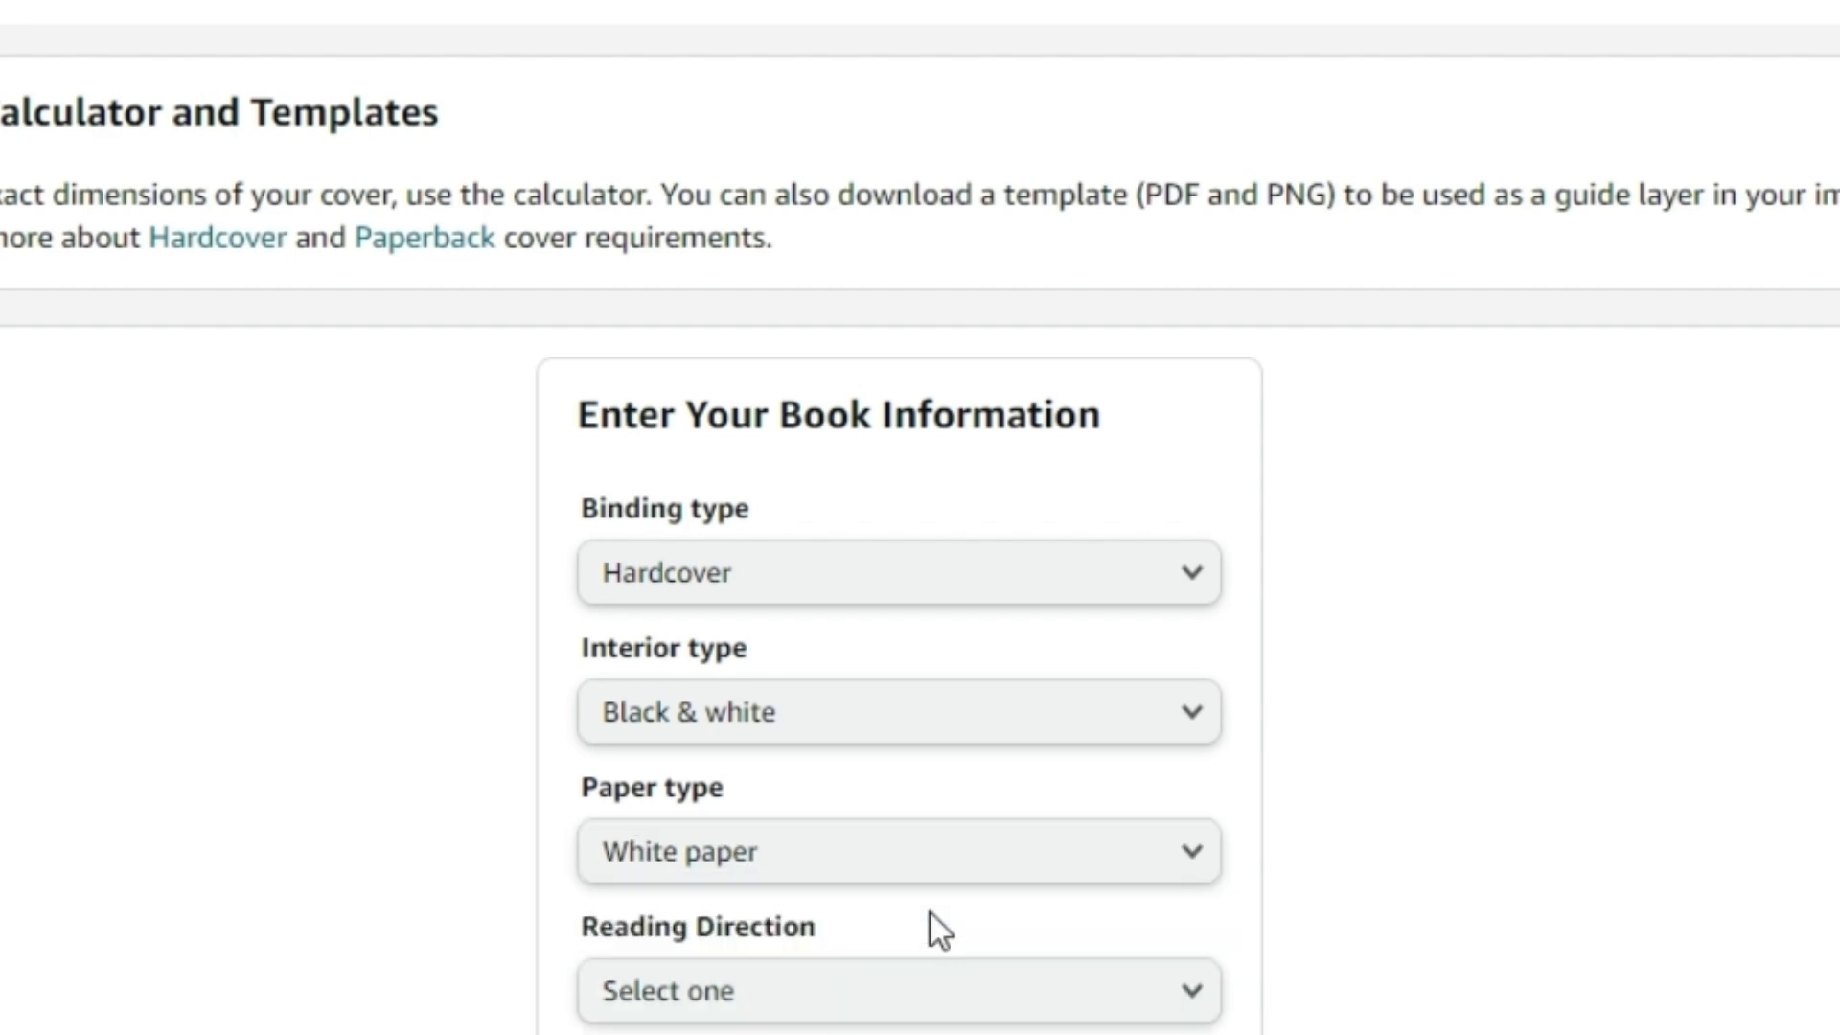
{"action": "scroll", "coordinate": [920, 519], "scroll_direction": "down", "scroll_amount": 2}
{"action": "scroll", "coordinate": [920, 517], "scroll_direction": "down", "scroll_amount": 4}
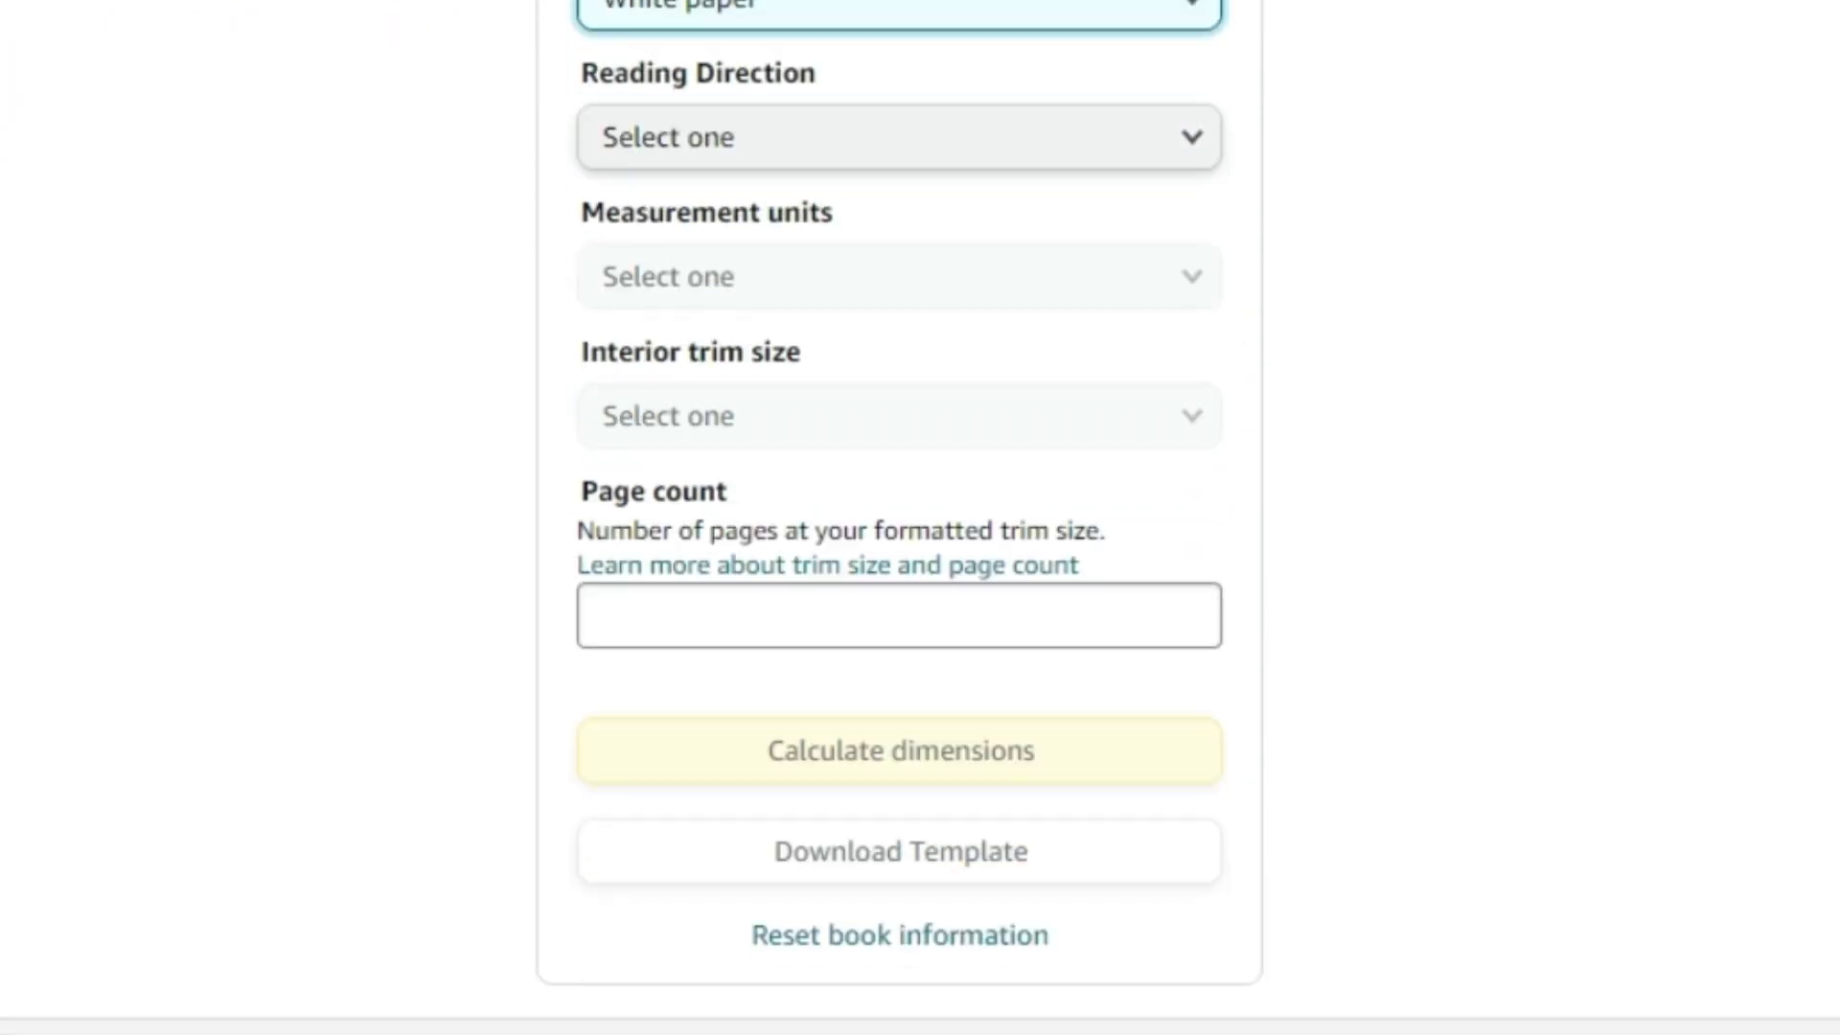
- Set Left to Right reading, Inches, a 6 x 9 in trim and 128 pages
{"action": "left_click", "coordinate": [1193, 155]}
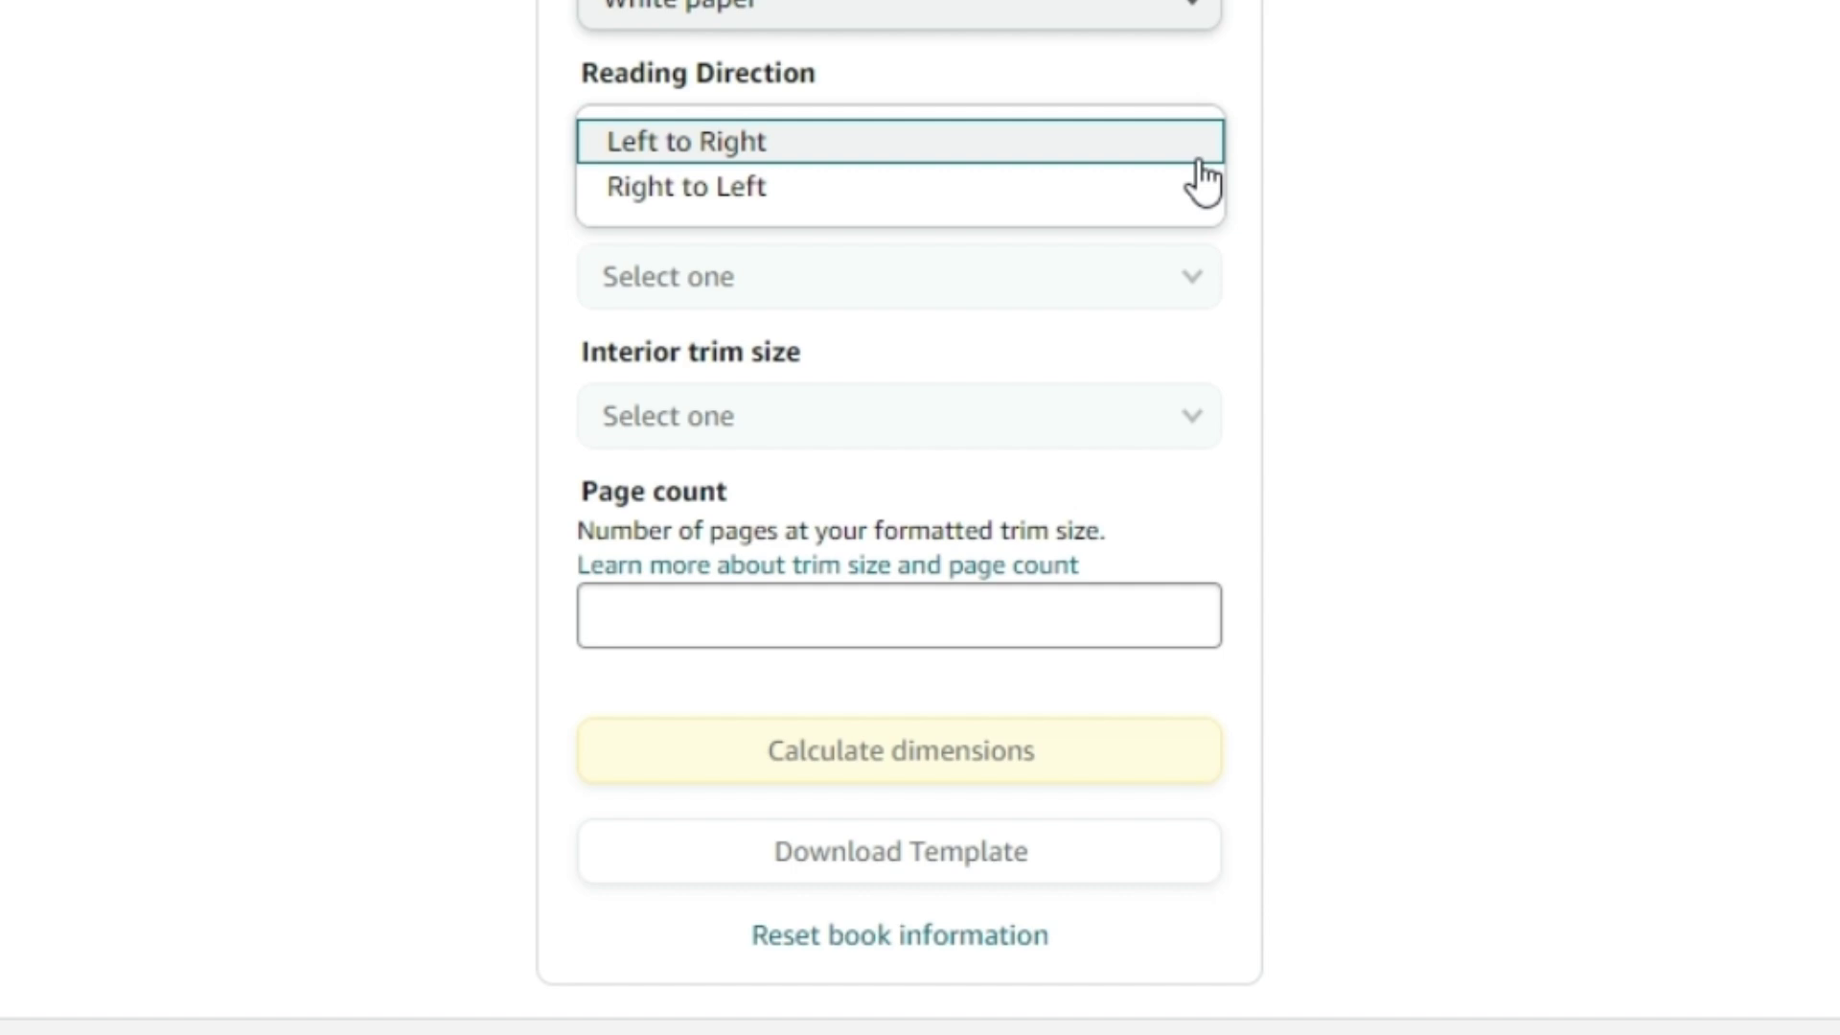
{"action": "left_click", "coordinate": [948, 148]}
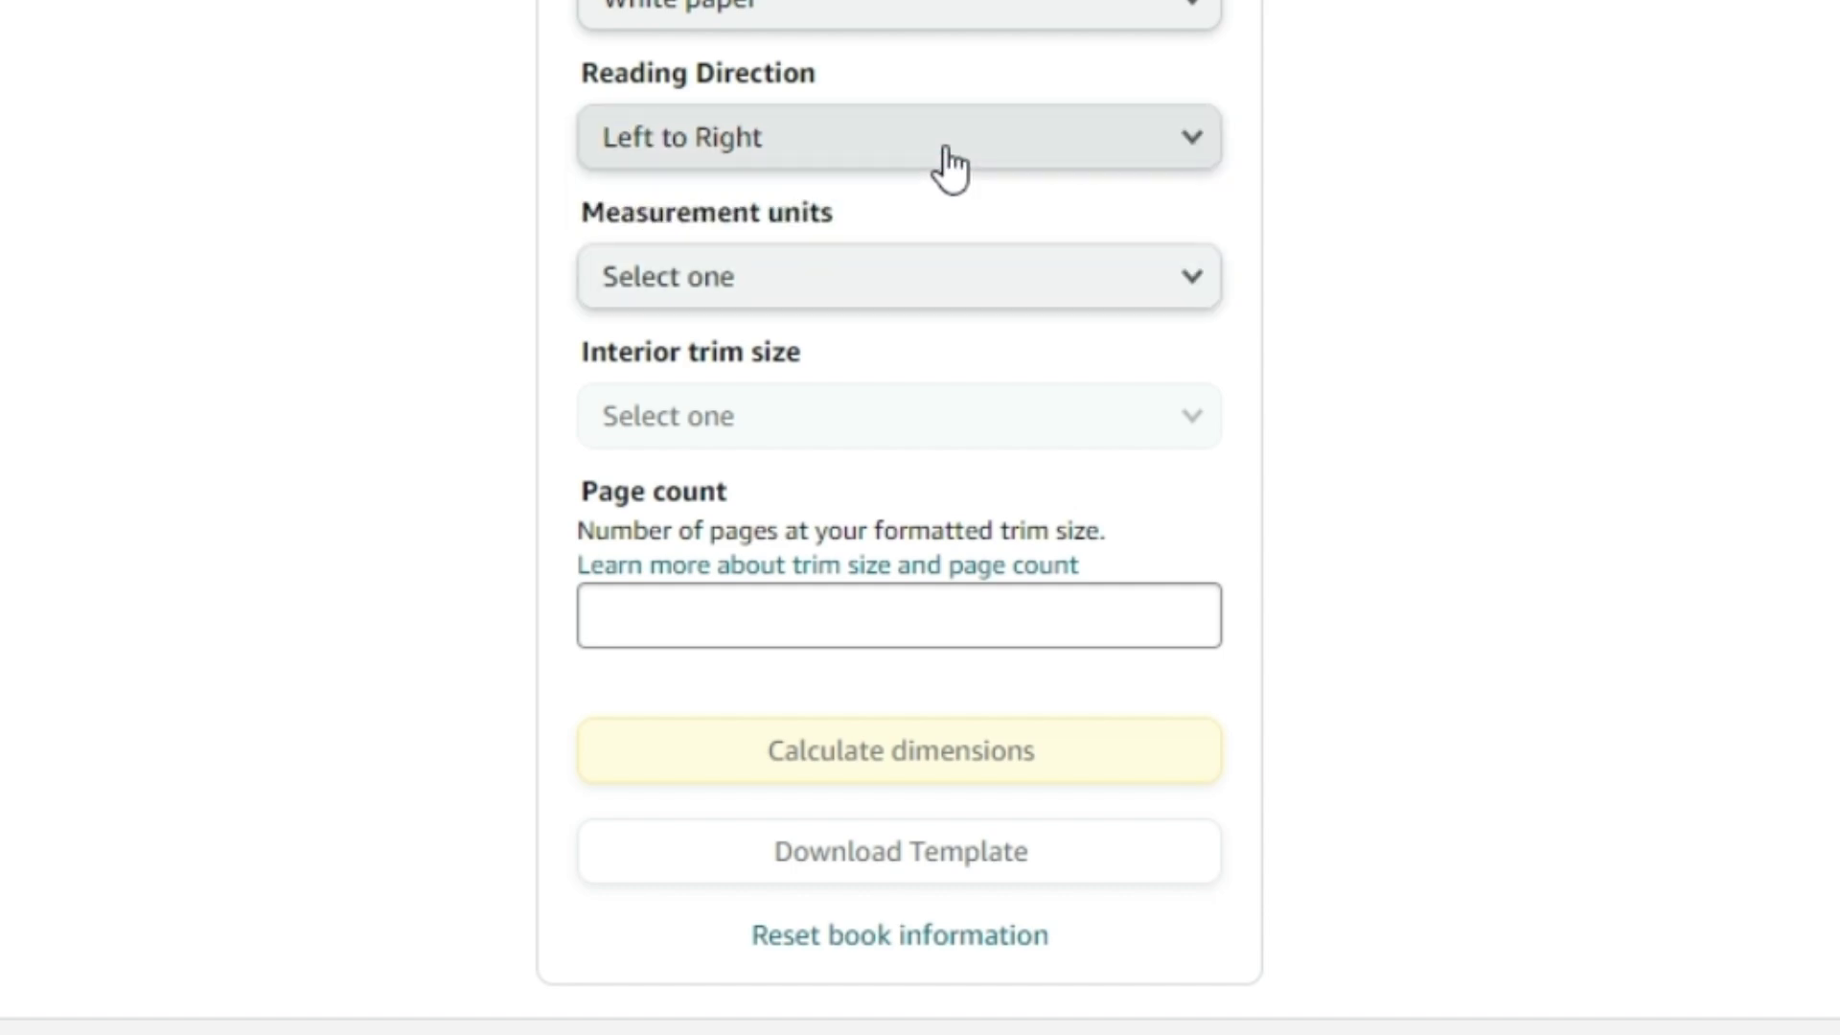
{"action": "left_click", "coordinate": [1192, 276]}
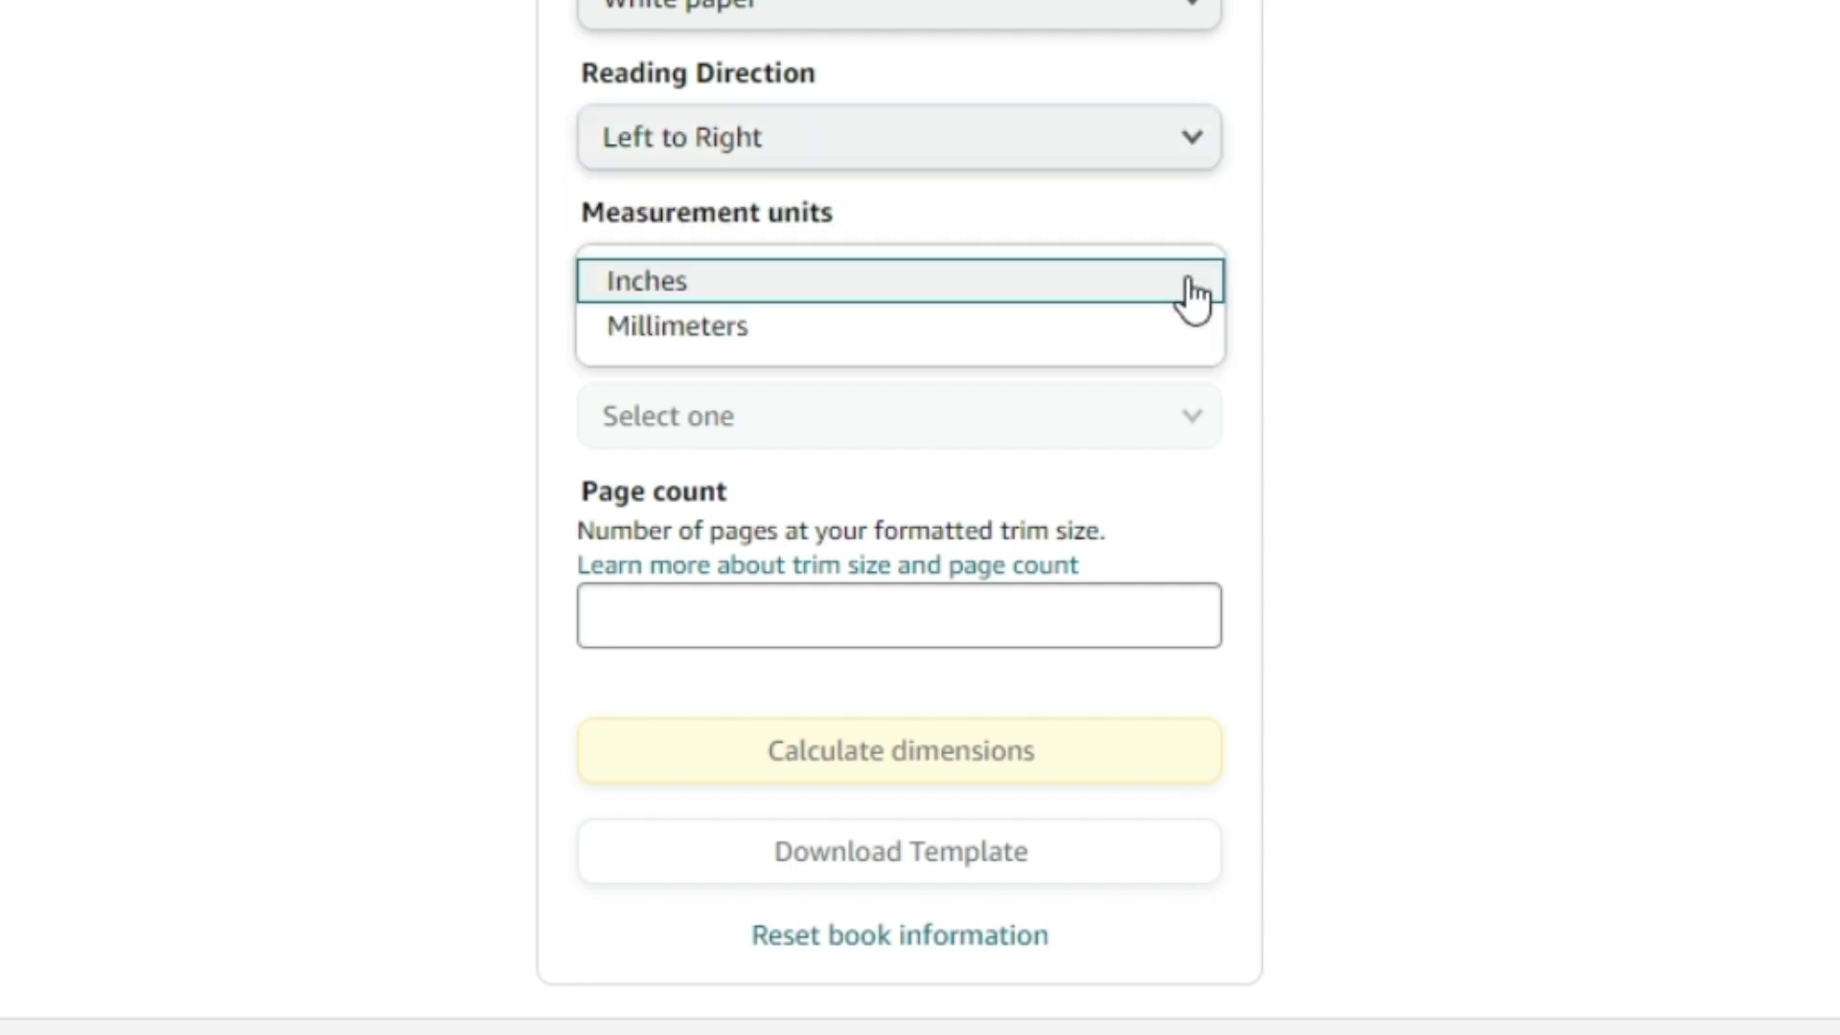
{"action": "left_click", "coordinate": [1191, 288]}
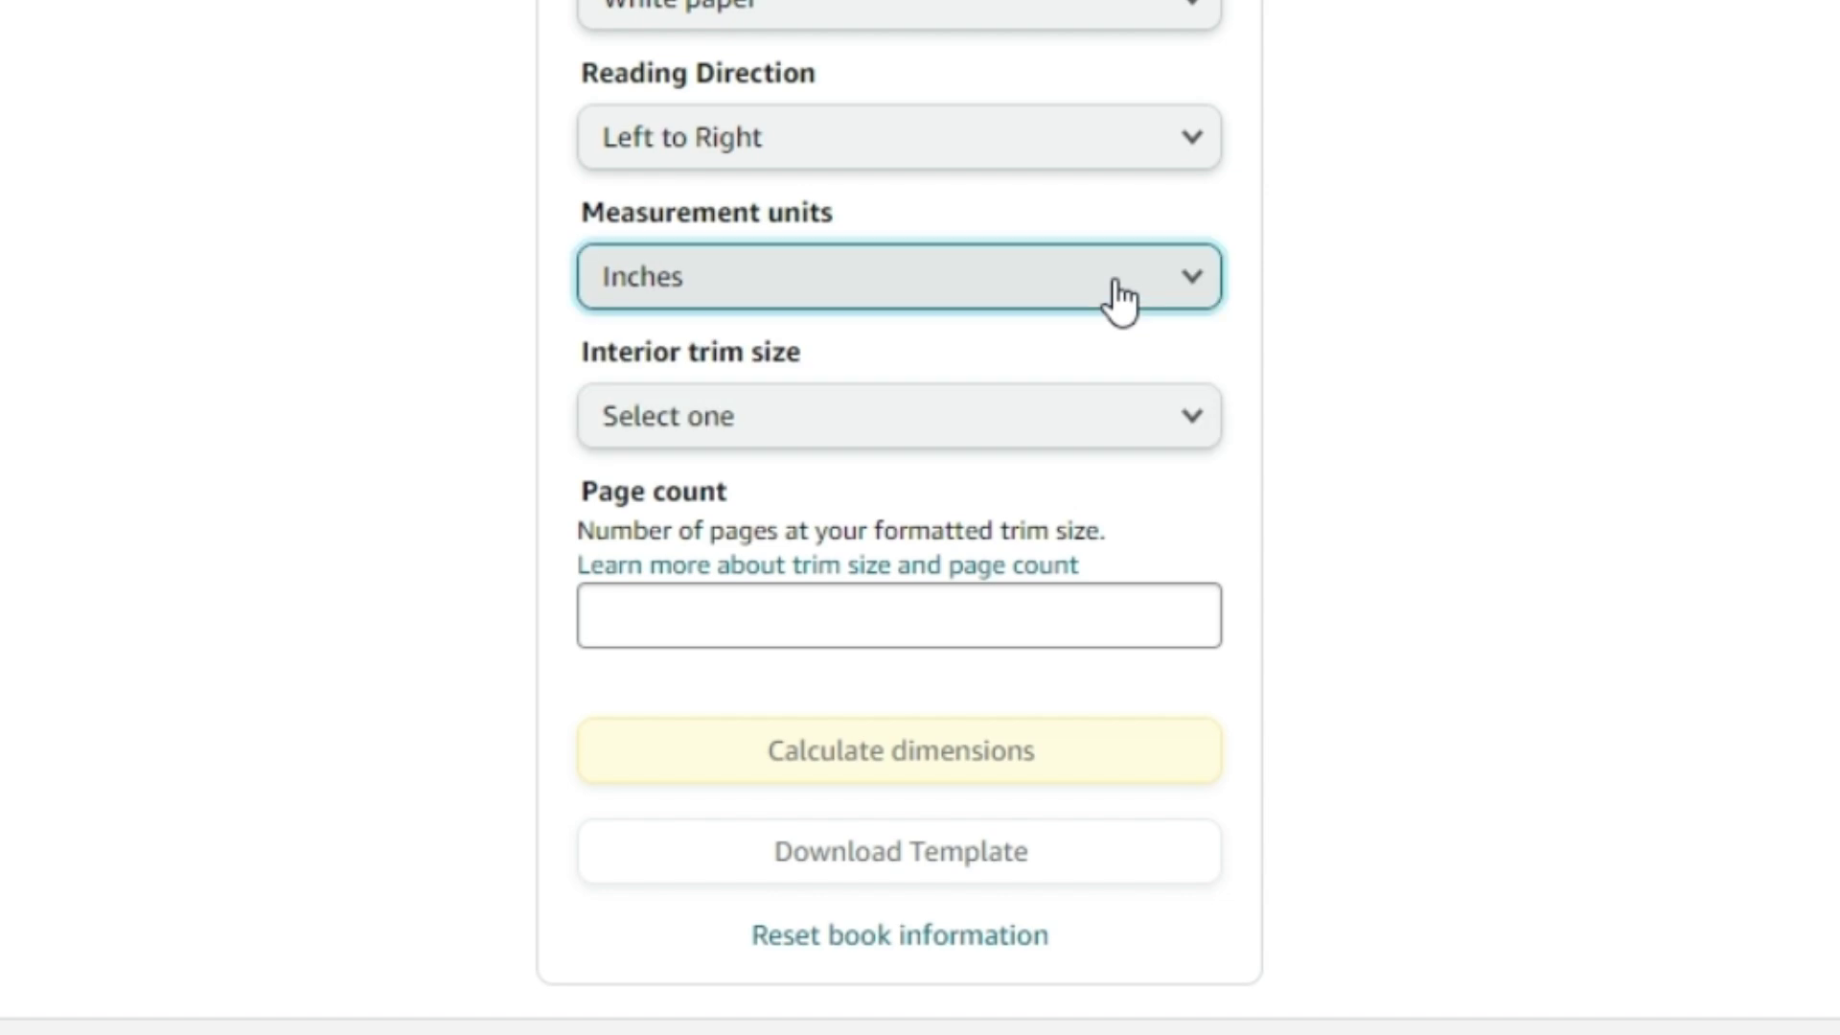
{"action": "left_click", "coordinate": [1193, 425]}
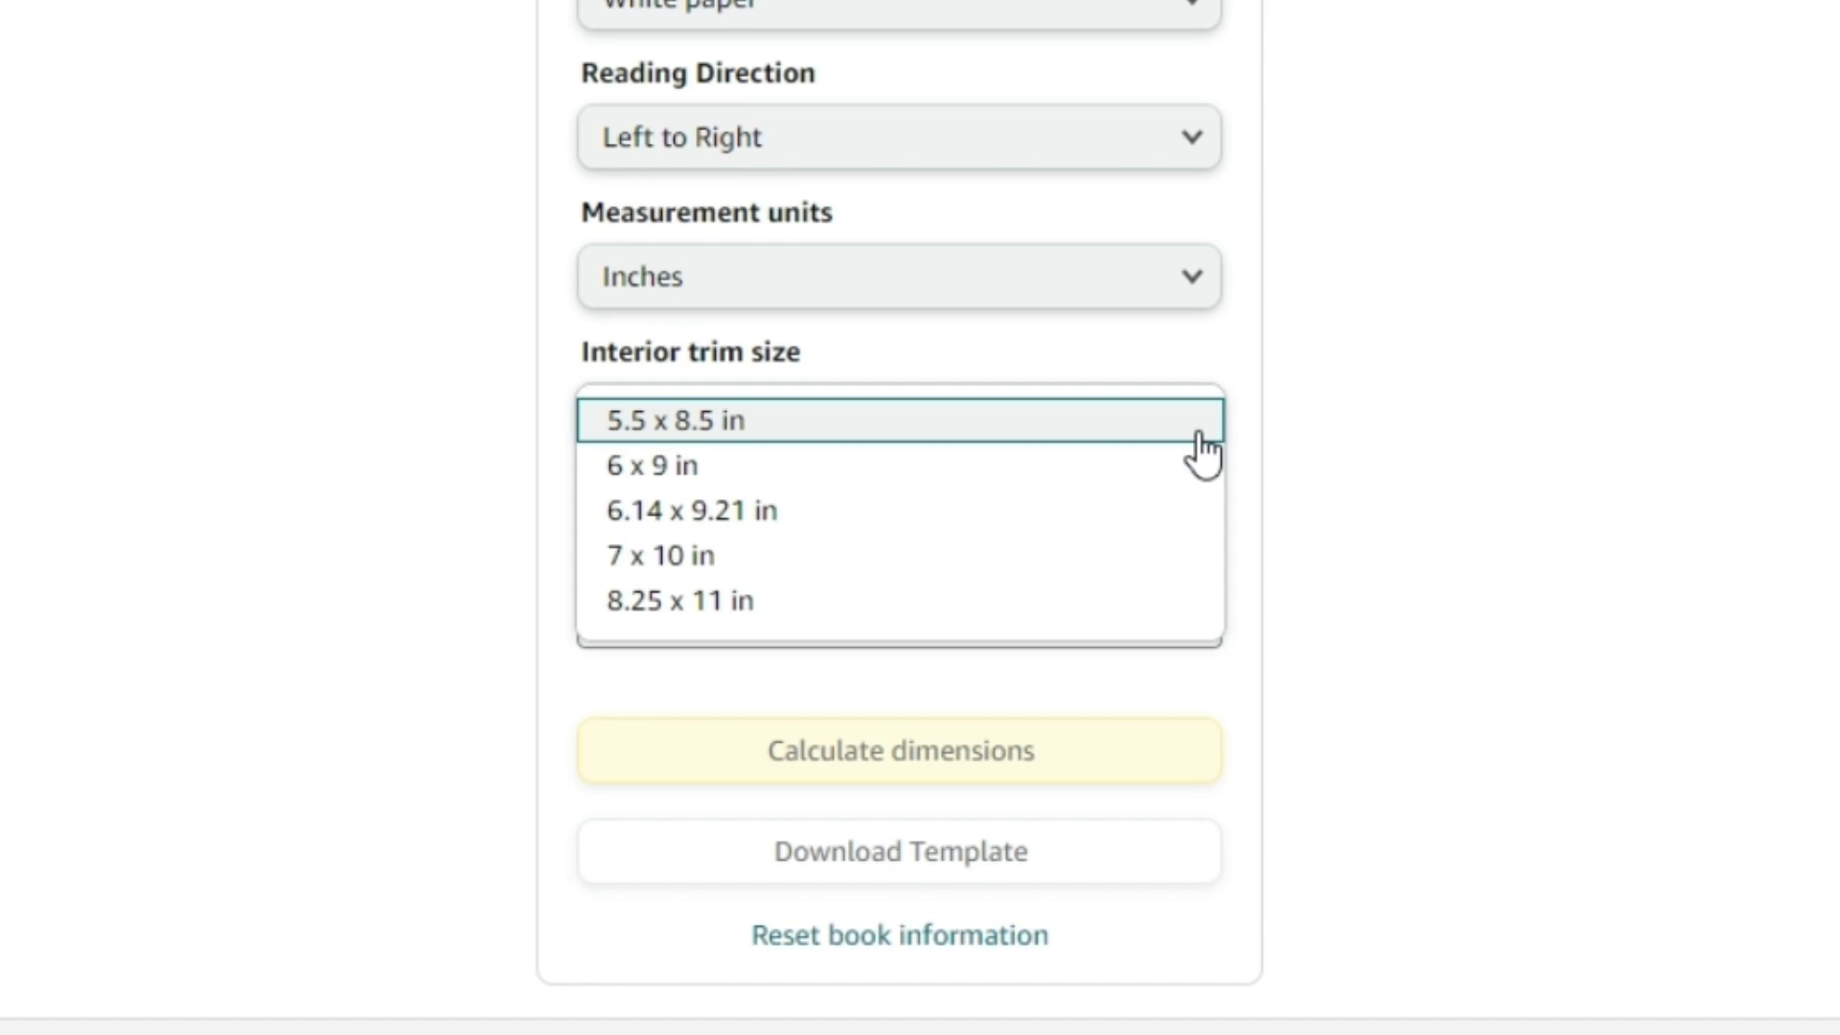
{"action": "left_click", "coordinate": [875, 478]}
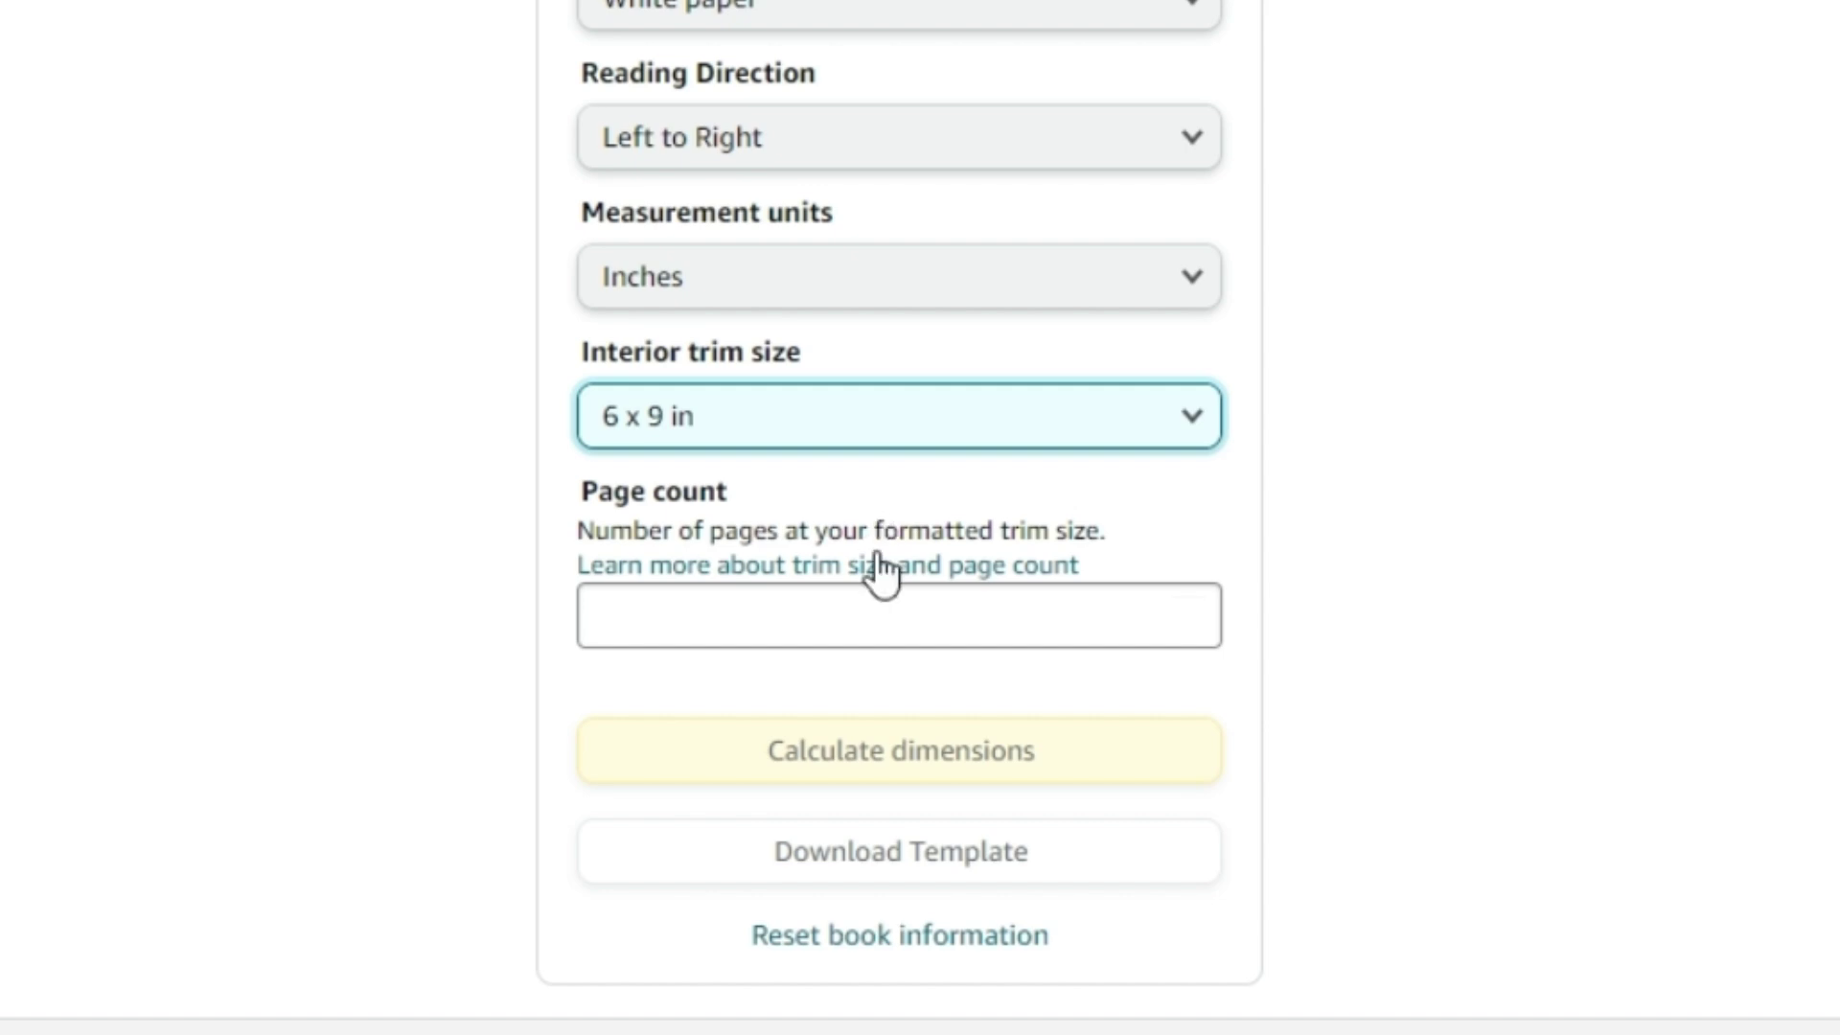
{"action": "left_click", "coordinate": [889, 609]}
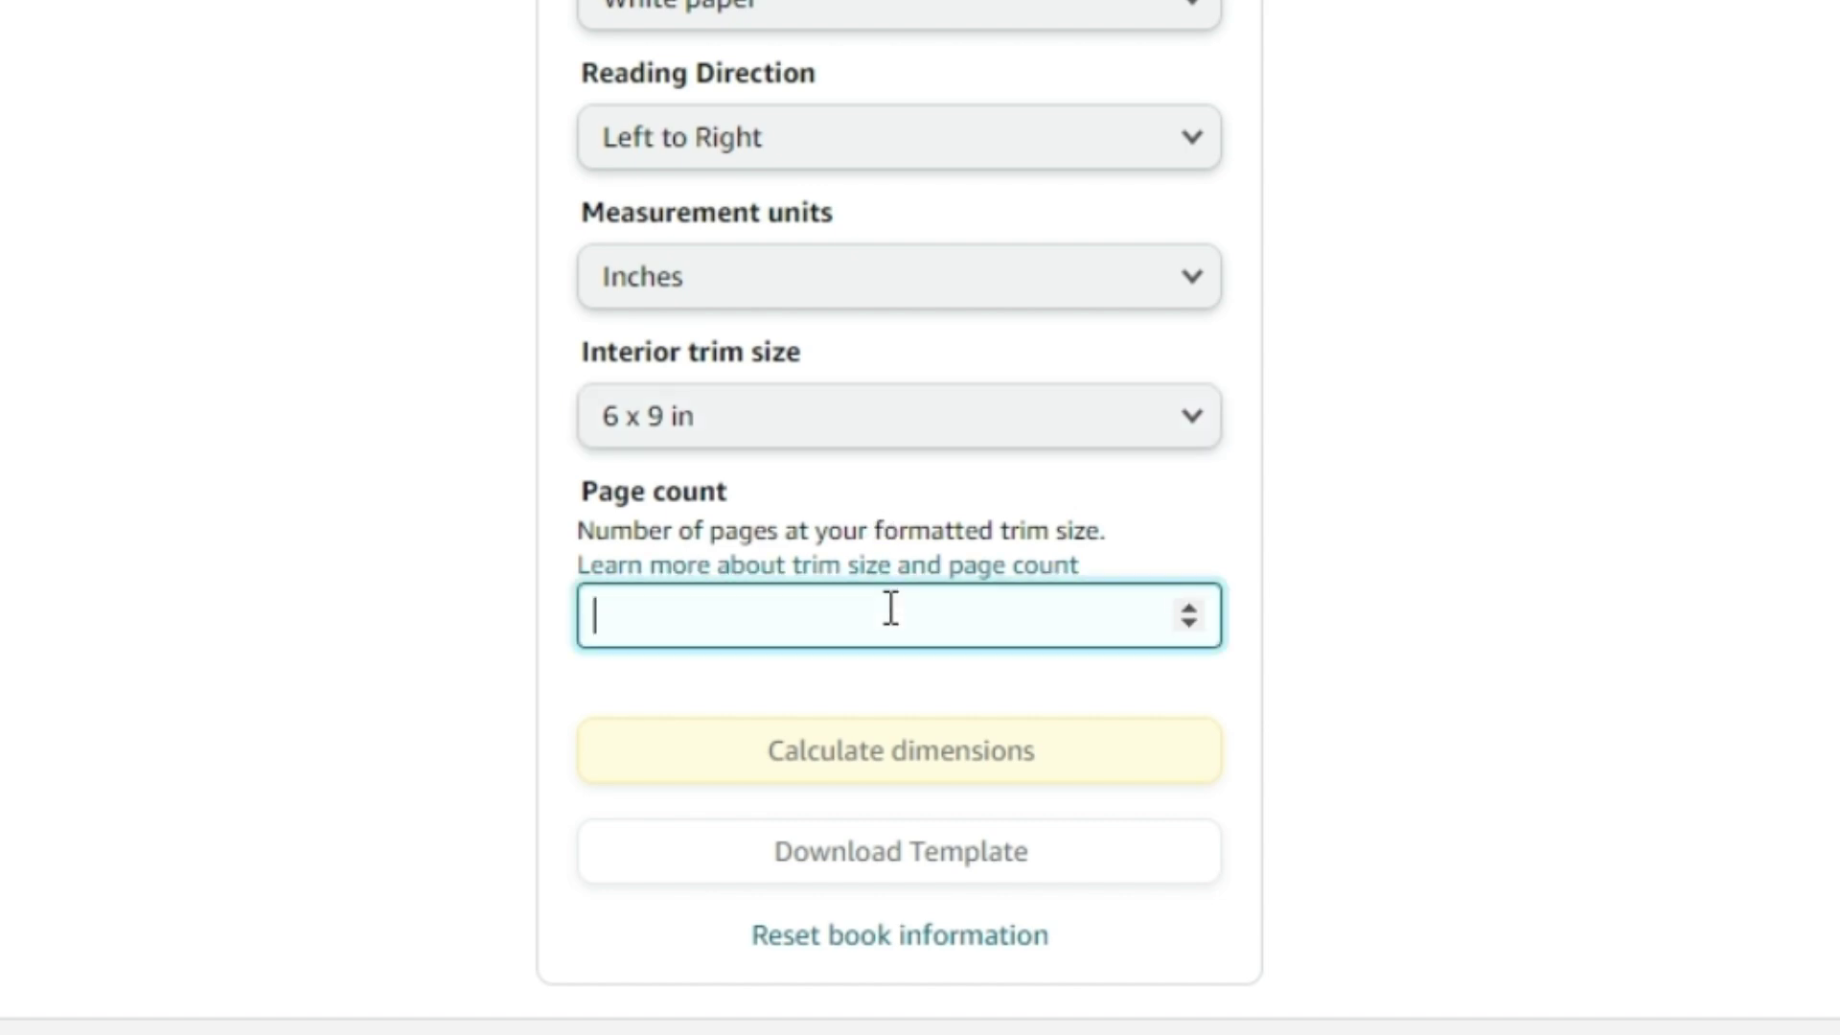
{"action": "mouse_move", "coordinate": [899, 615]}
{"action": "type", "text": "128"}
{"action": "left_click", "coordinate": [1352, 677]}
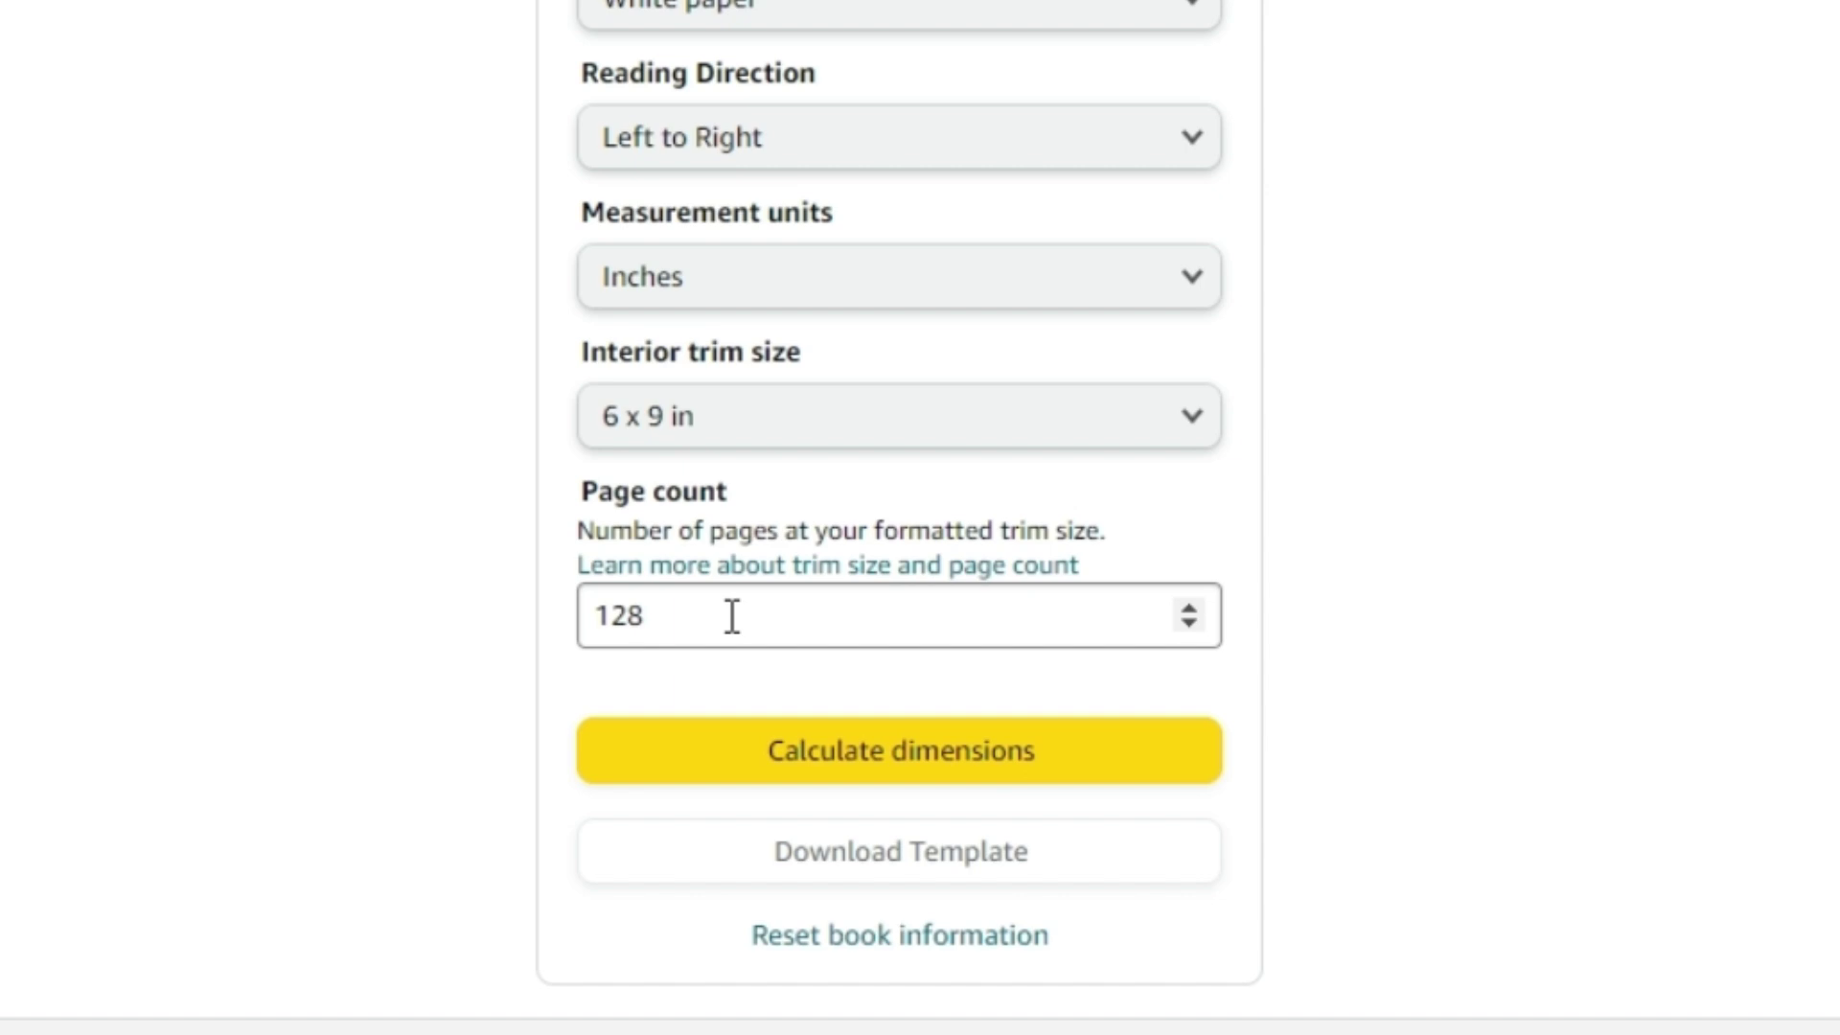
- Calculate the cover dimensions, giving a 14.052 x 10.417 in full cover
{"action": "left_click", "coordinate": [843, 755]}
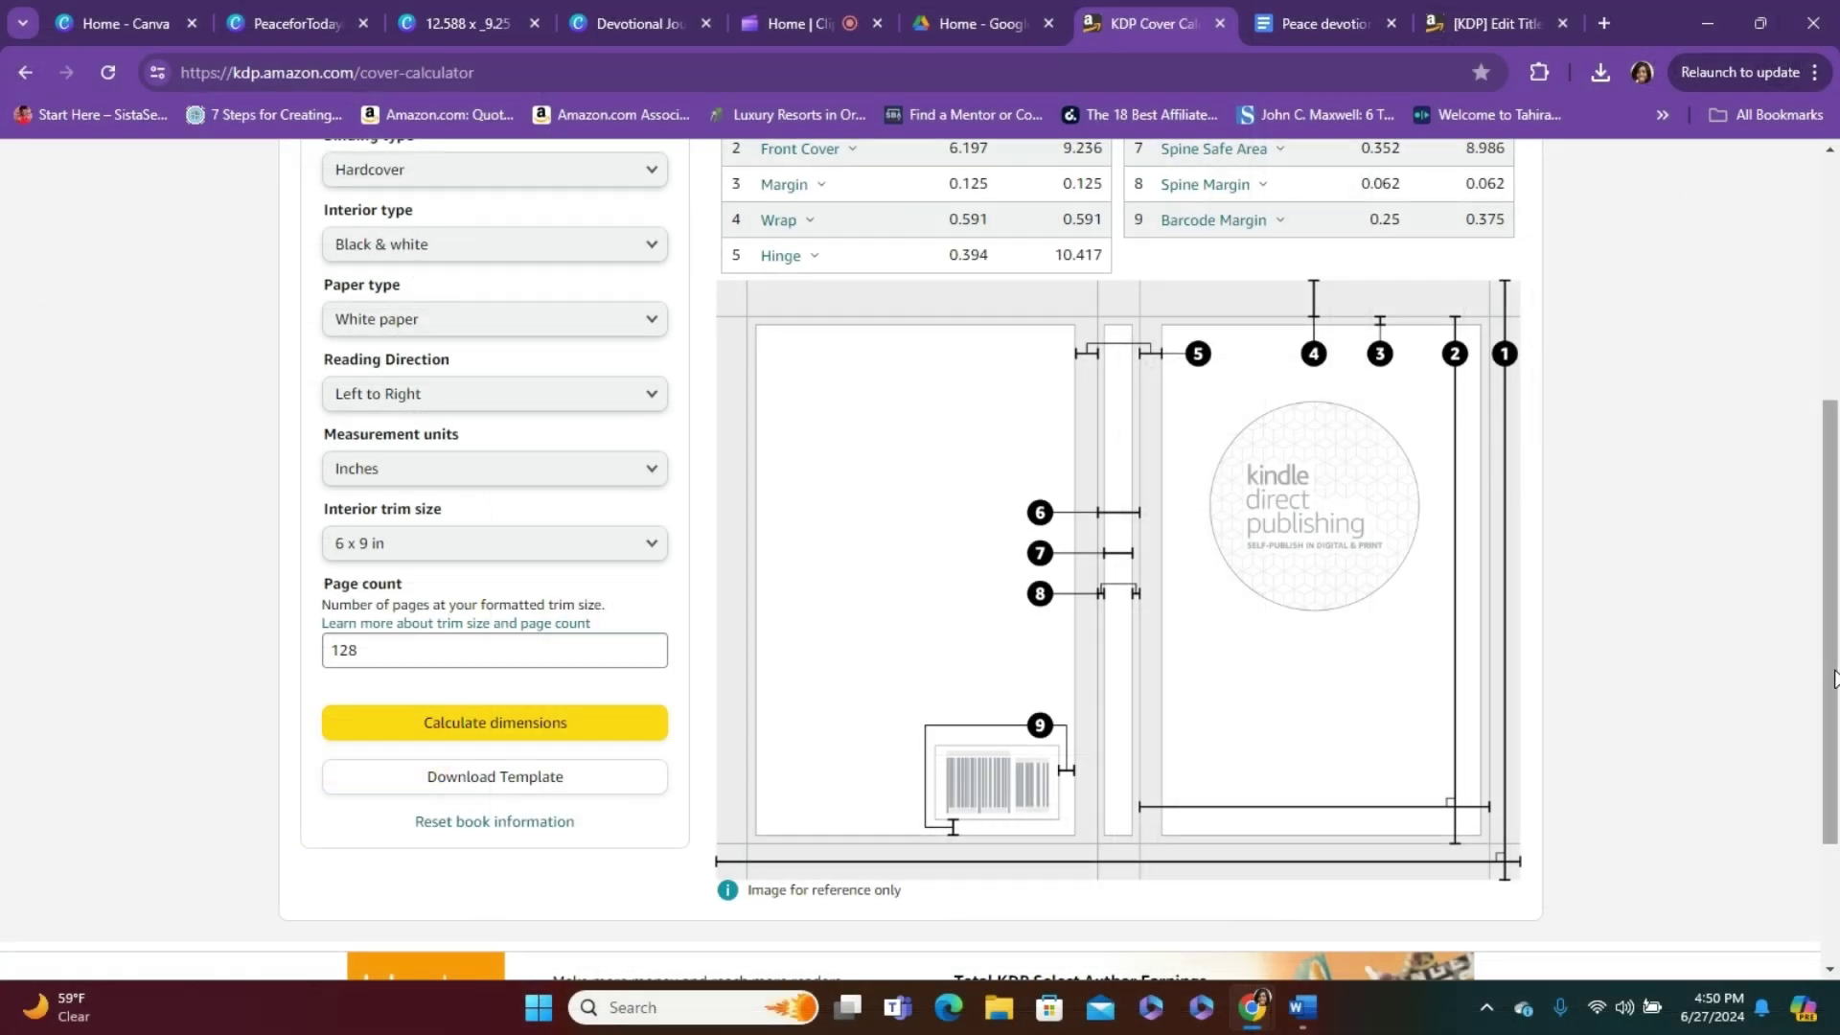
{"action": "scroll", "coordinate": [1838, 647], "scroll_direction": "up", "scroll_amount": 1}
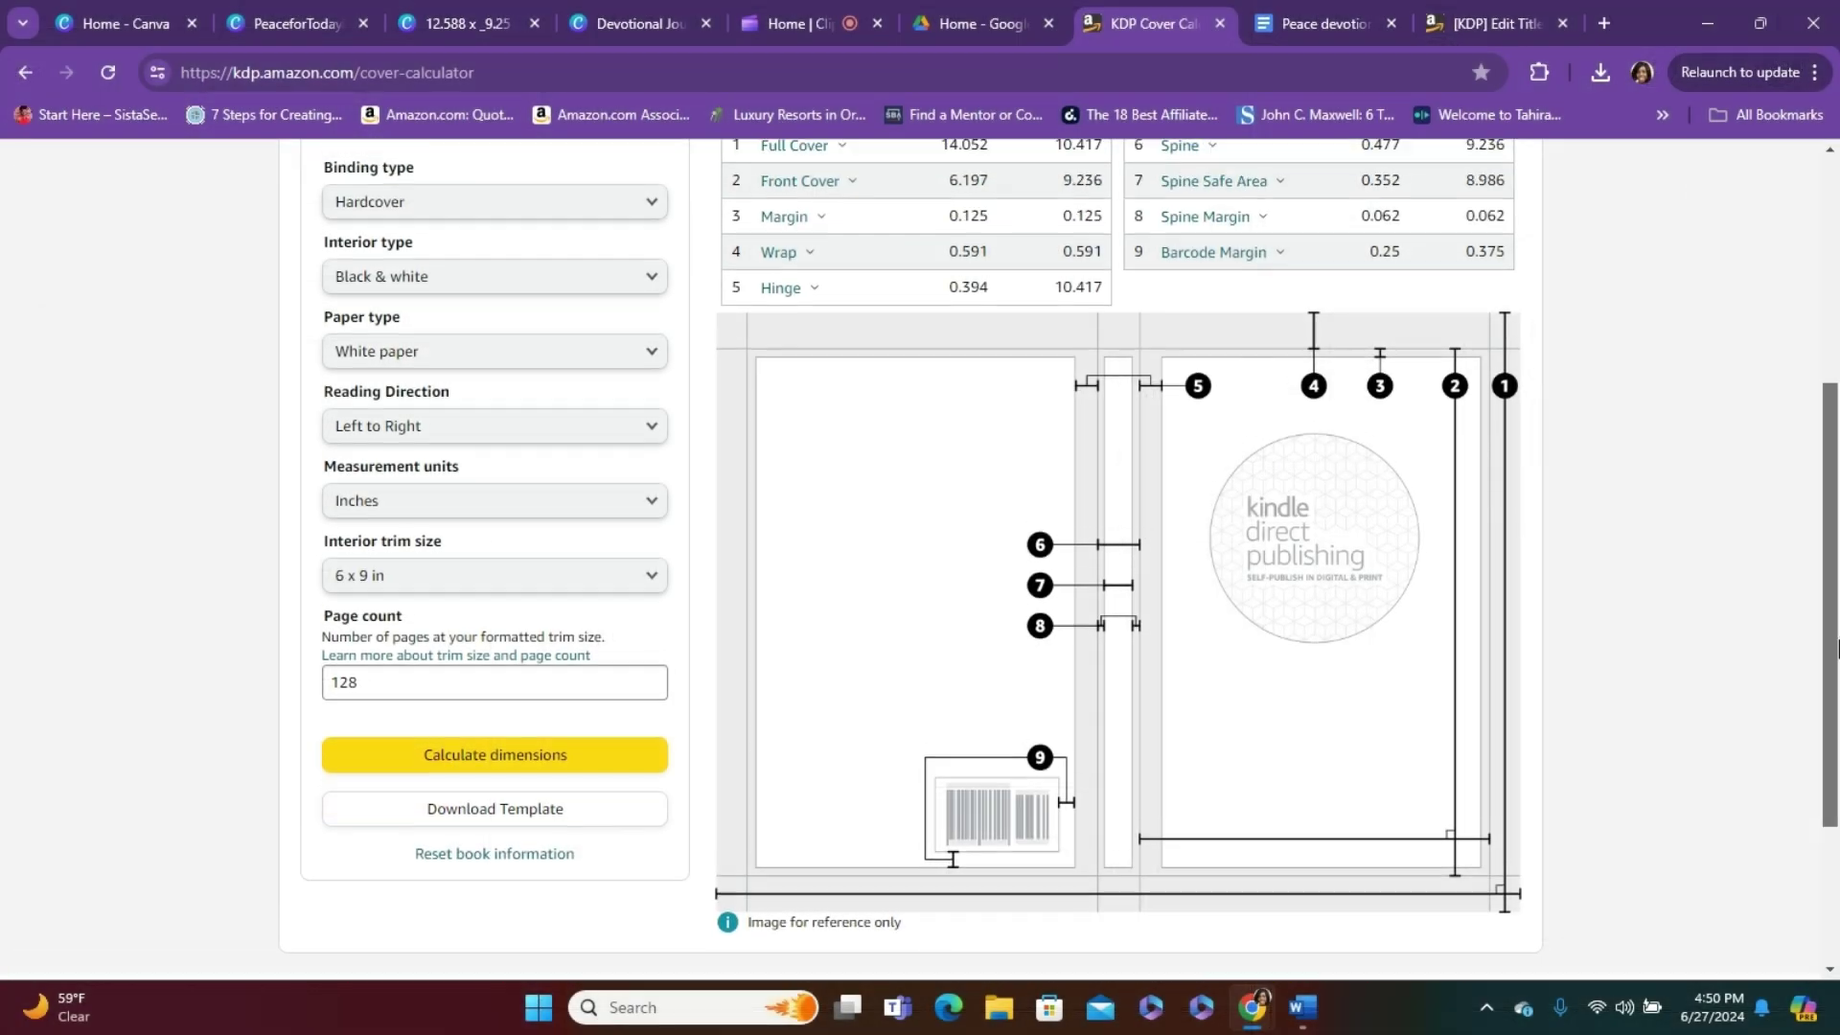
{"action": "left_click_drag", "start_coordinate": [1838, 647], "coordinate": [1838, 636]}
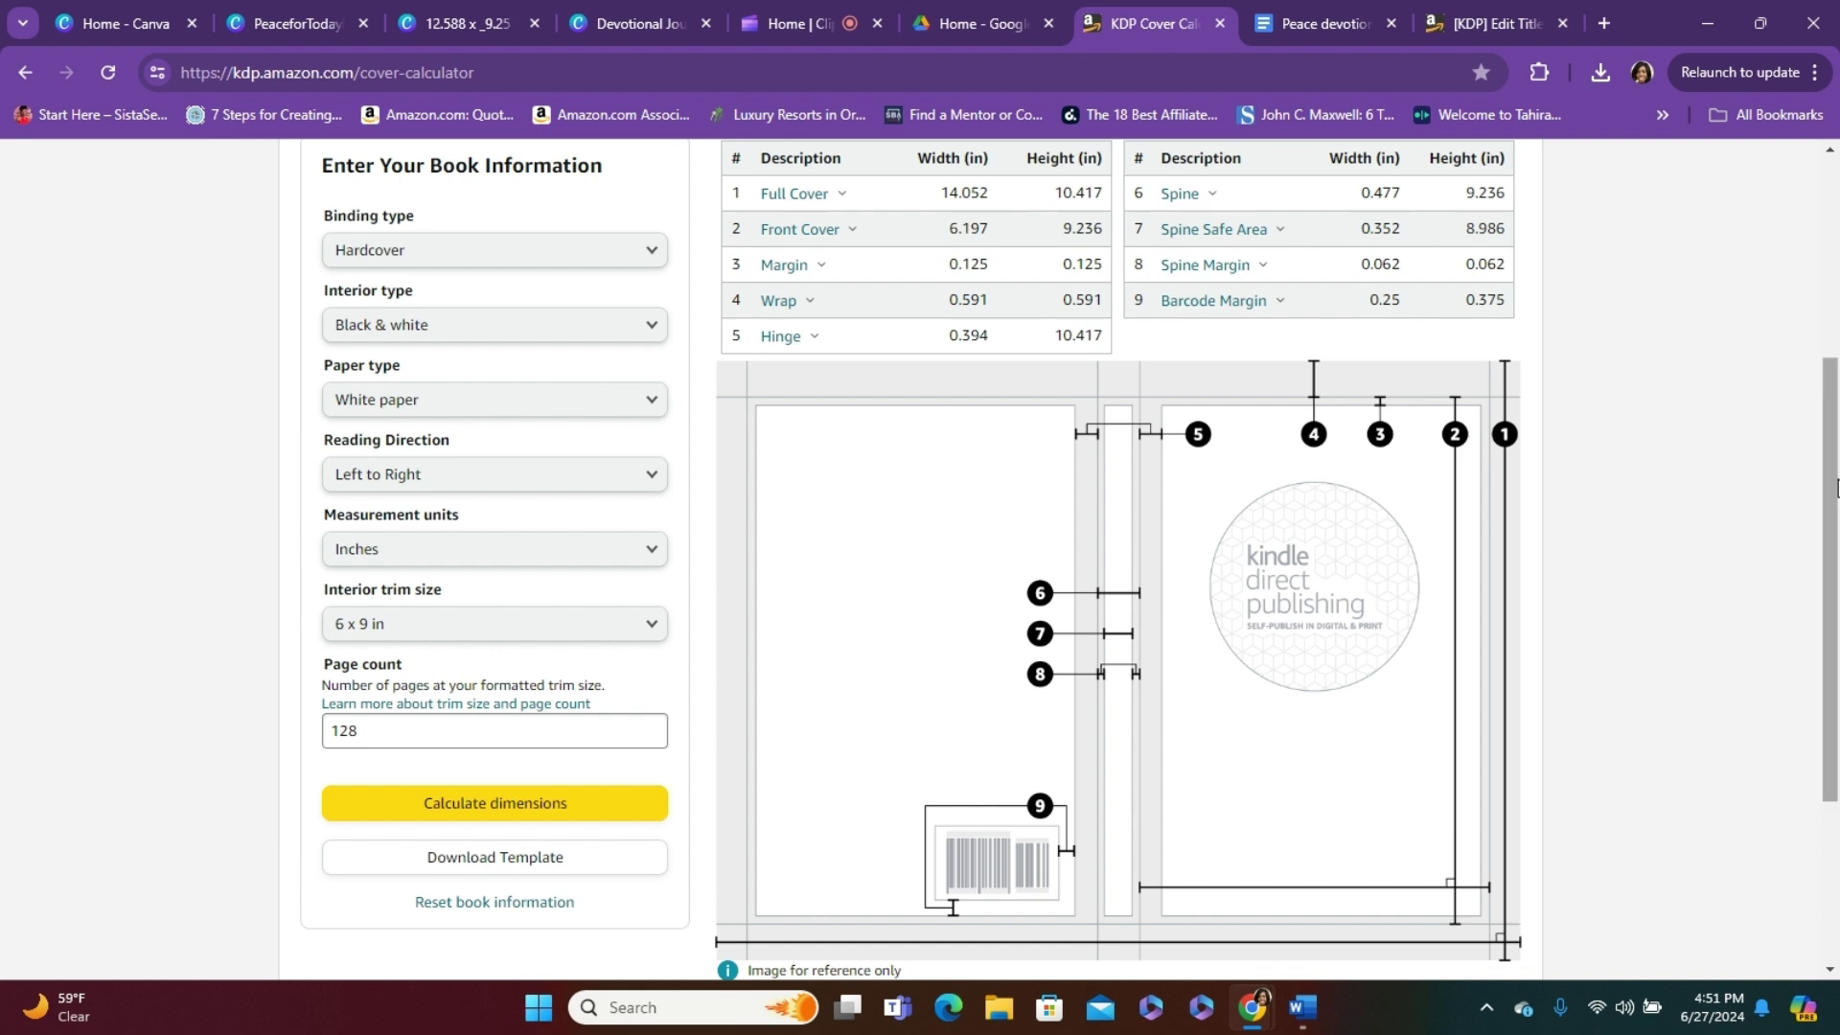
{"action": "left_click_drag", "start_coordinate": [1837, 485], "coordinate": [1837, 420]}
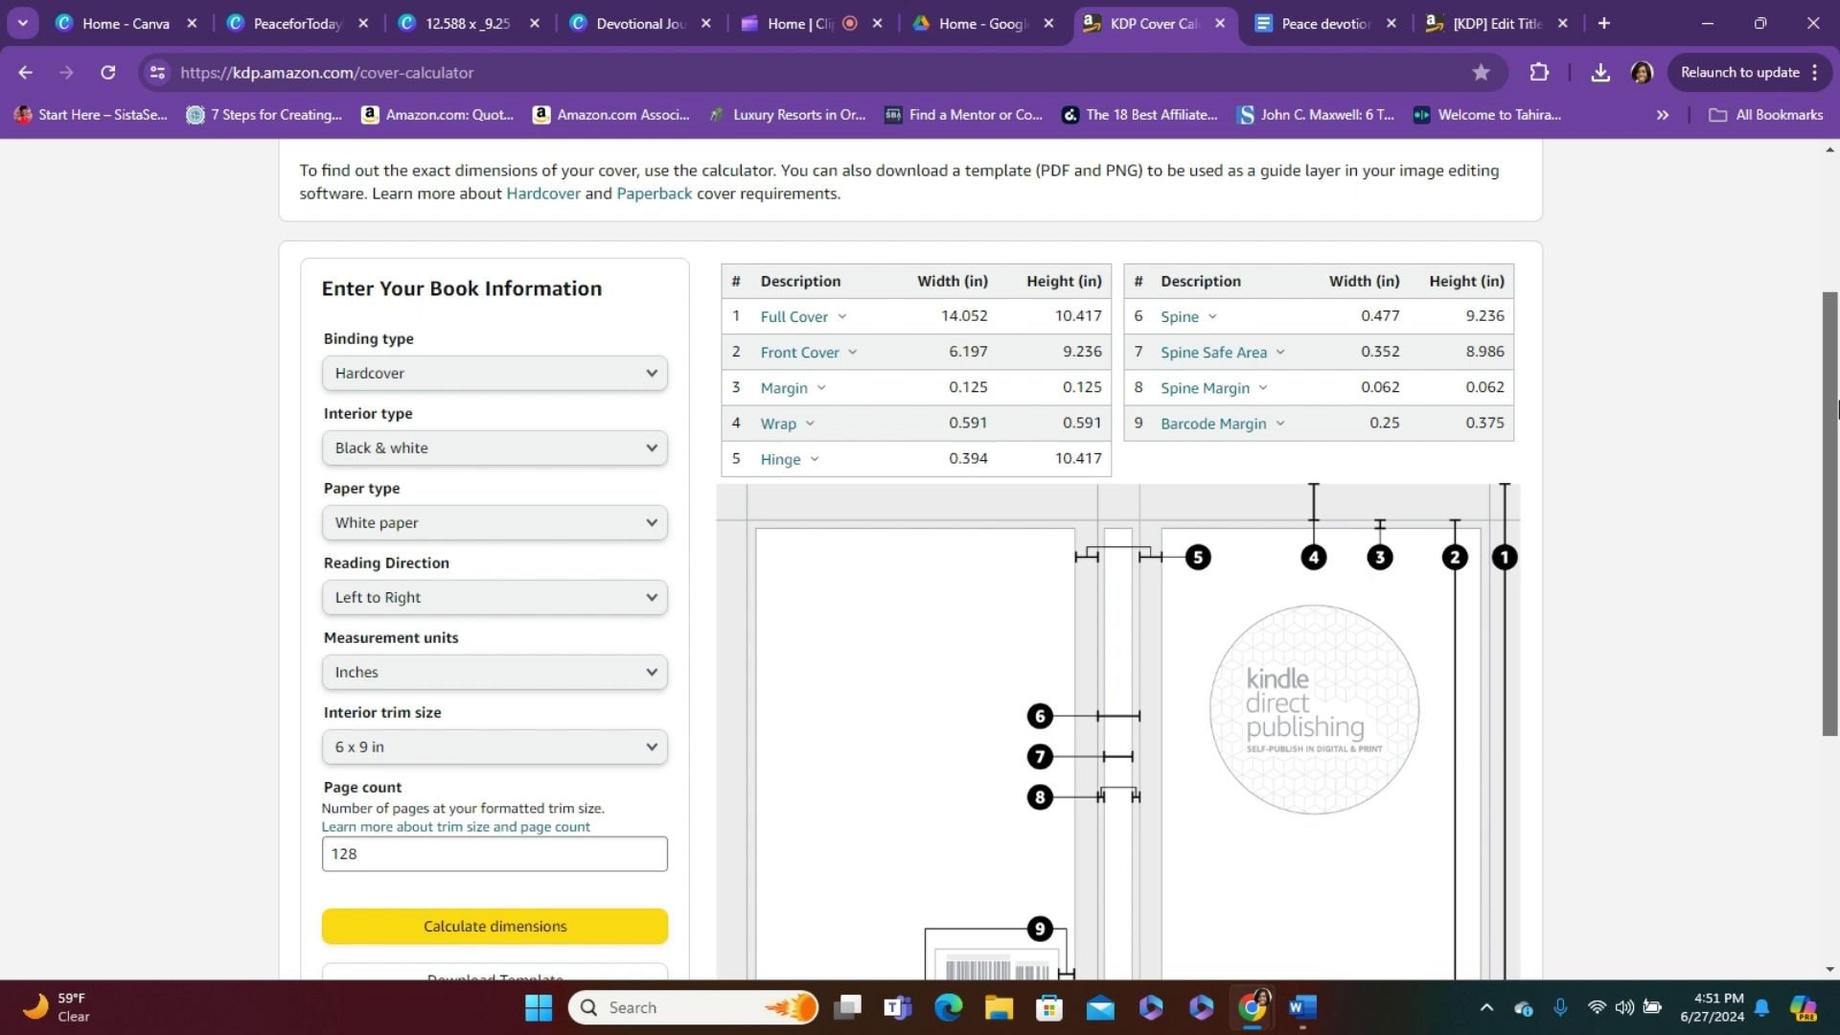
{"action": "left_click_drag", "start_coordinate": [1837, 420], "coordinate": [1837, 383]}
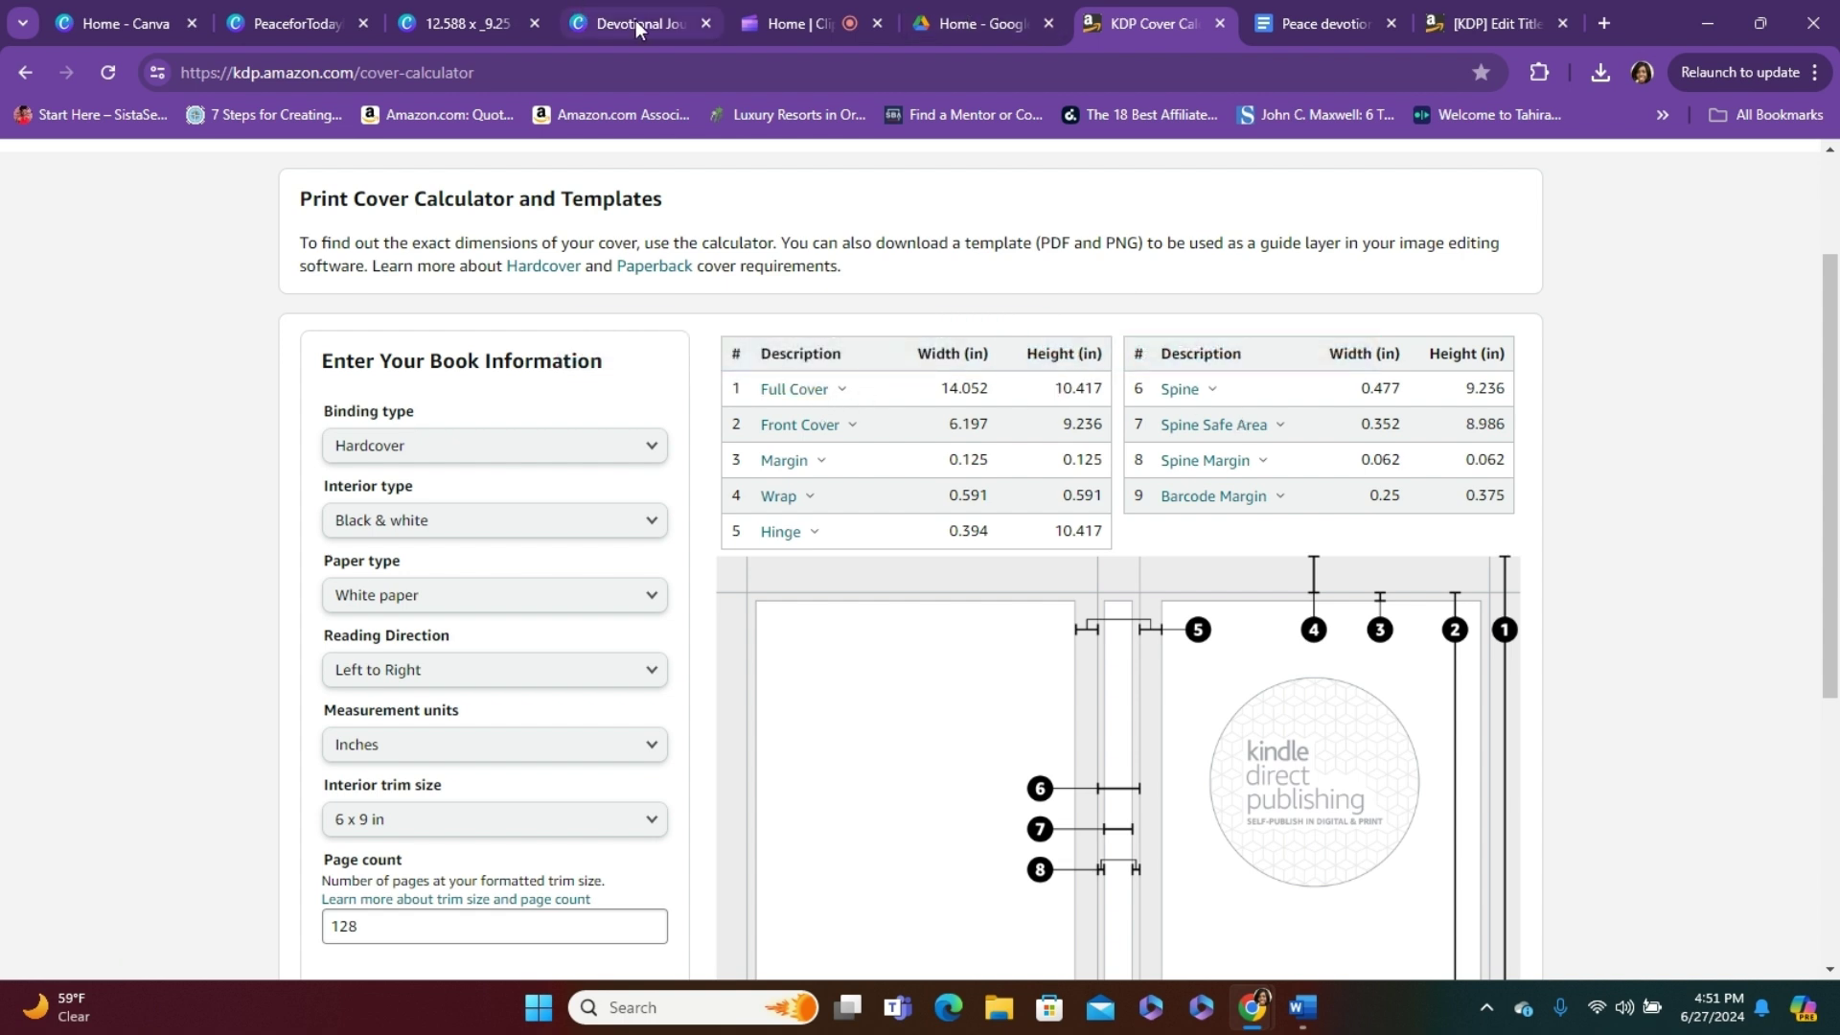
- Switch to the Canva hardcover template and bring up its Share options
{"action": "left_click", "coordinate": [483, 24]}
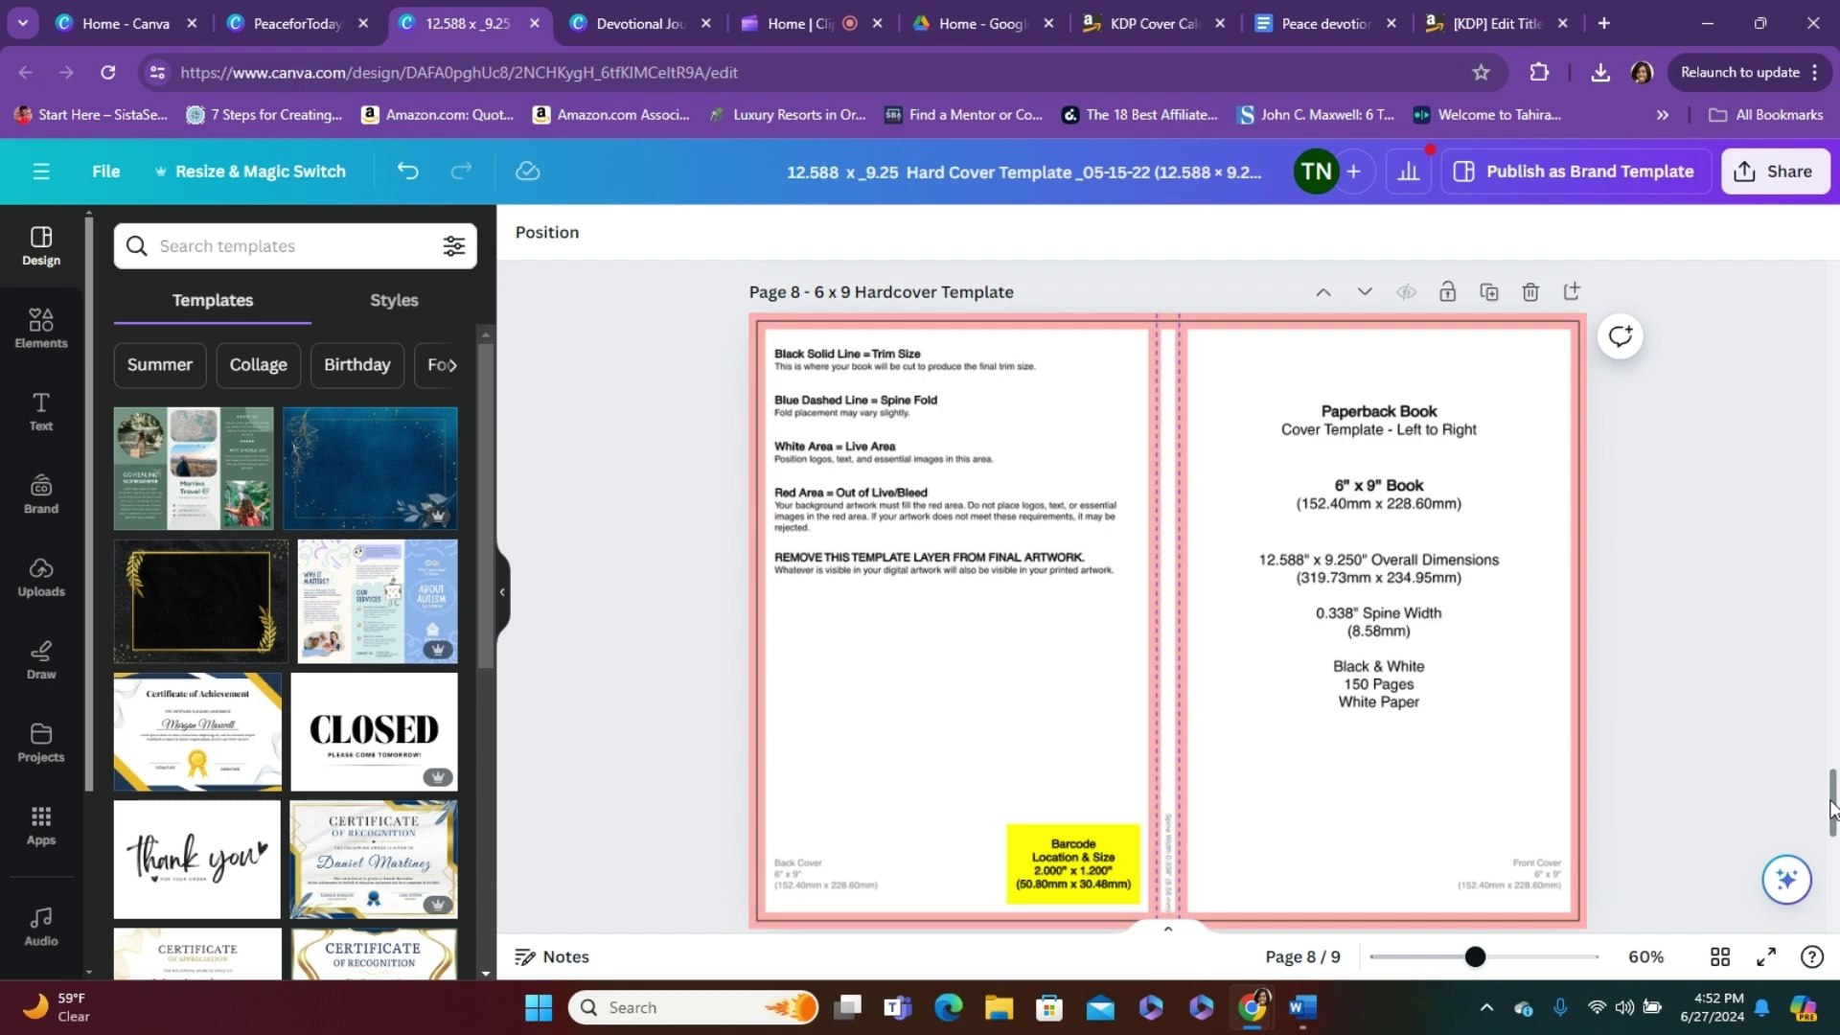
{"action": "left_click_drag", "start_coordinate": [1836, 800], "coordinate": [1837, 300]}
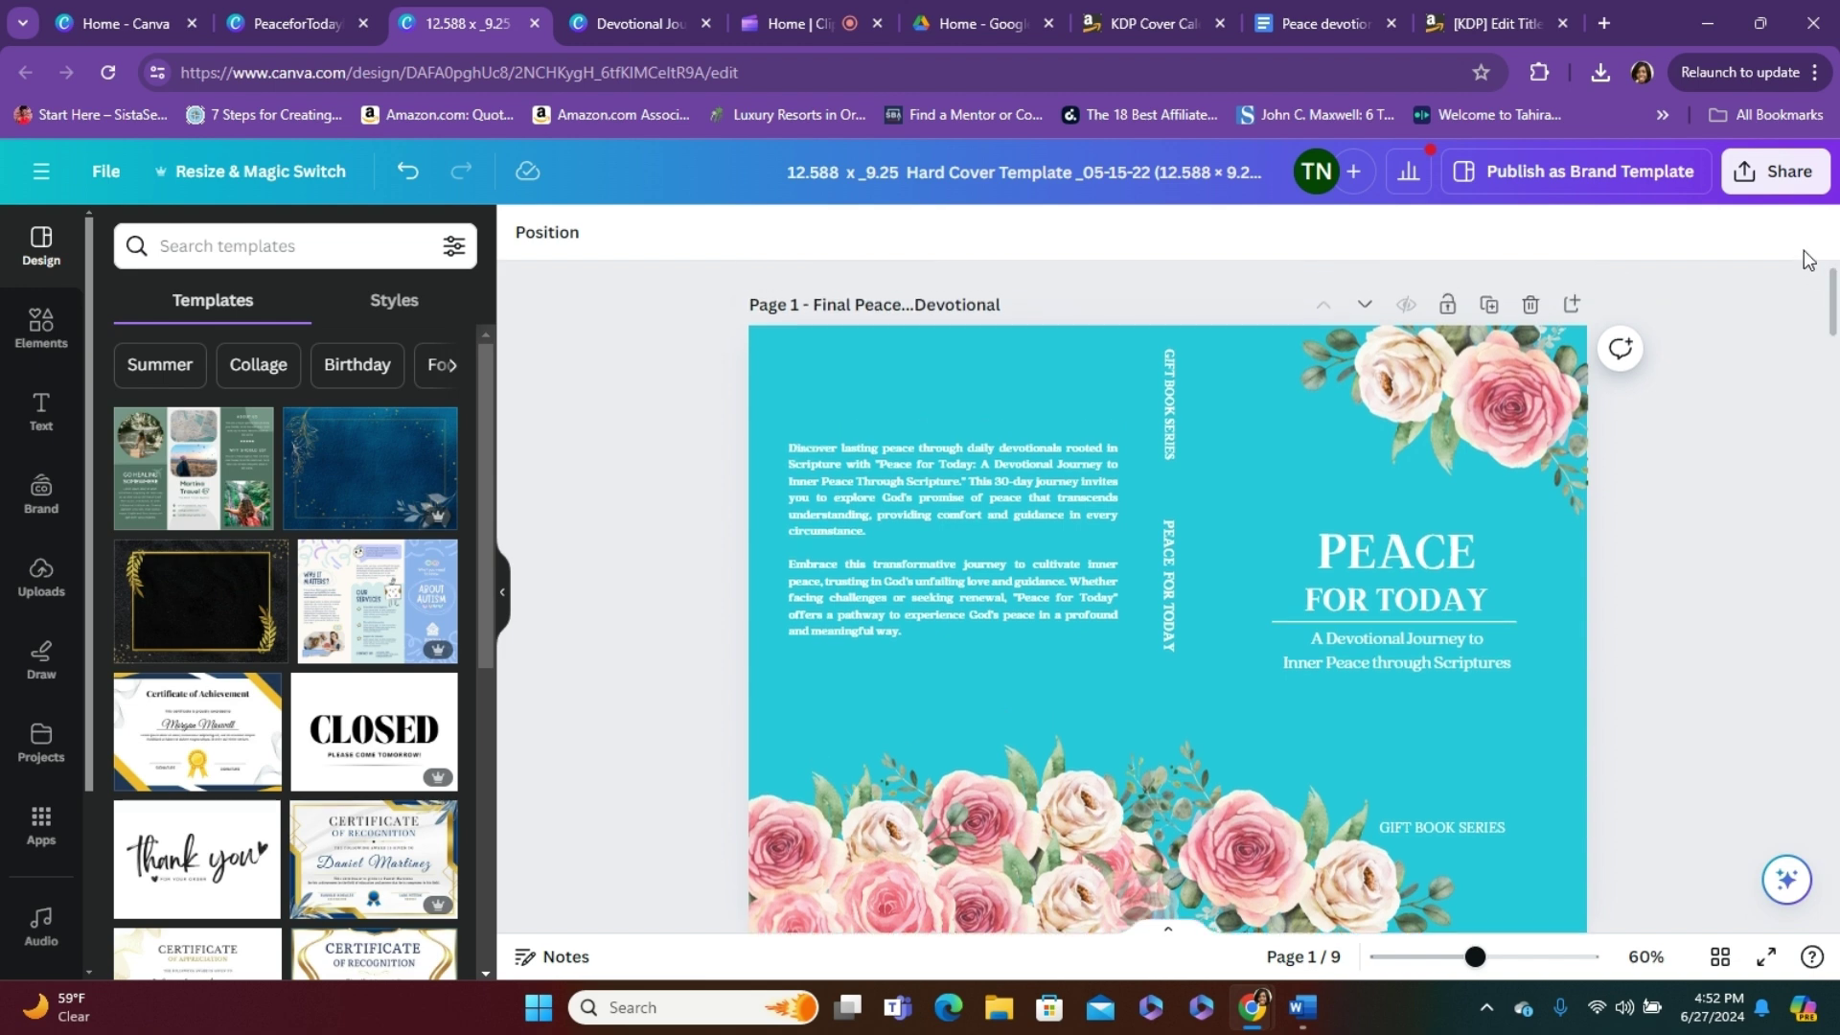
{"action": "left_click", "coordinate": [1788, 180]}
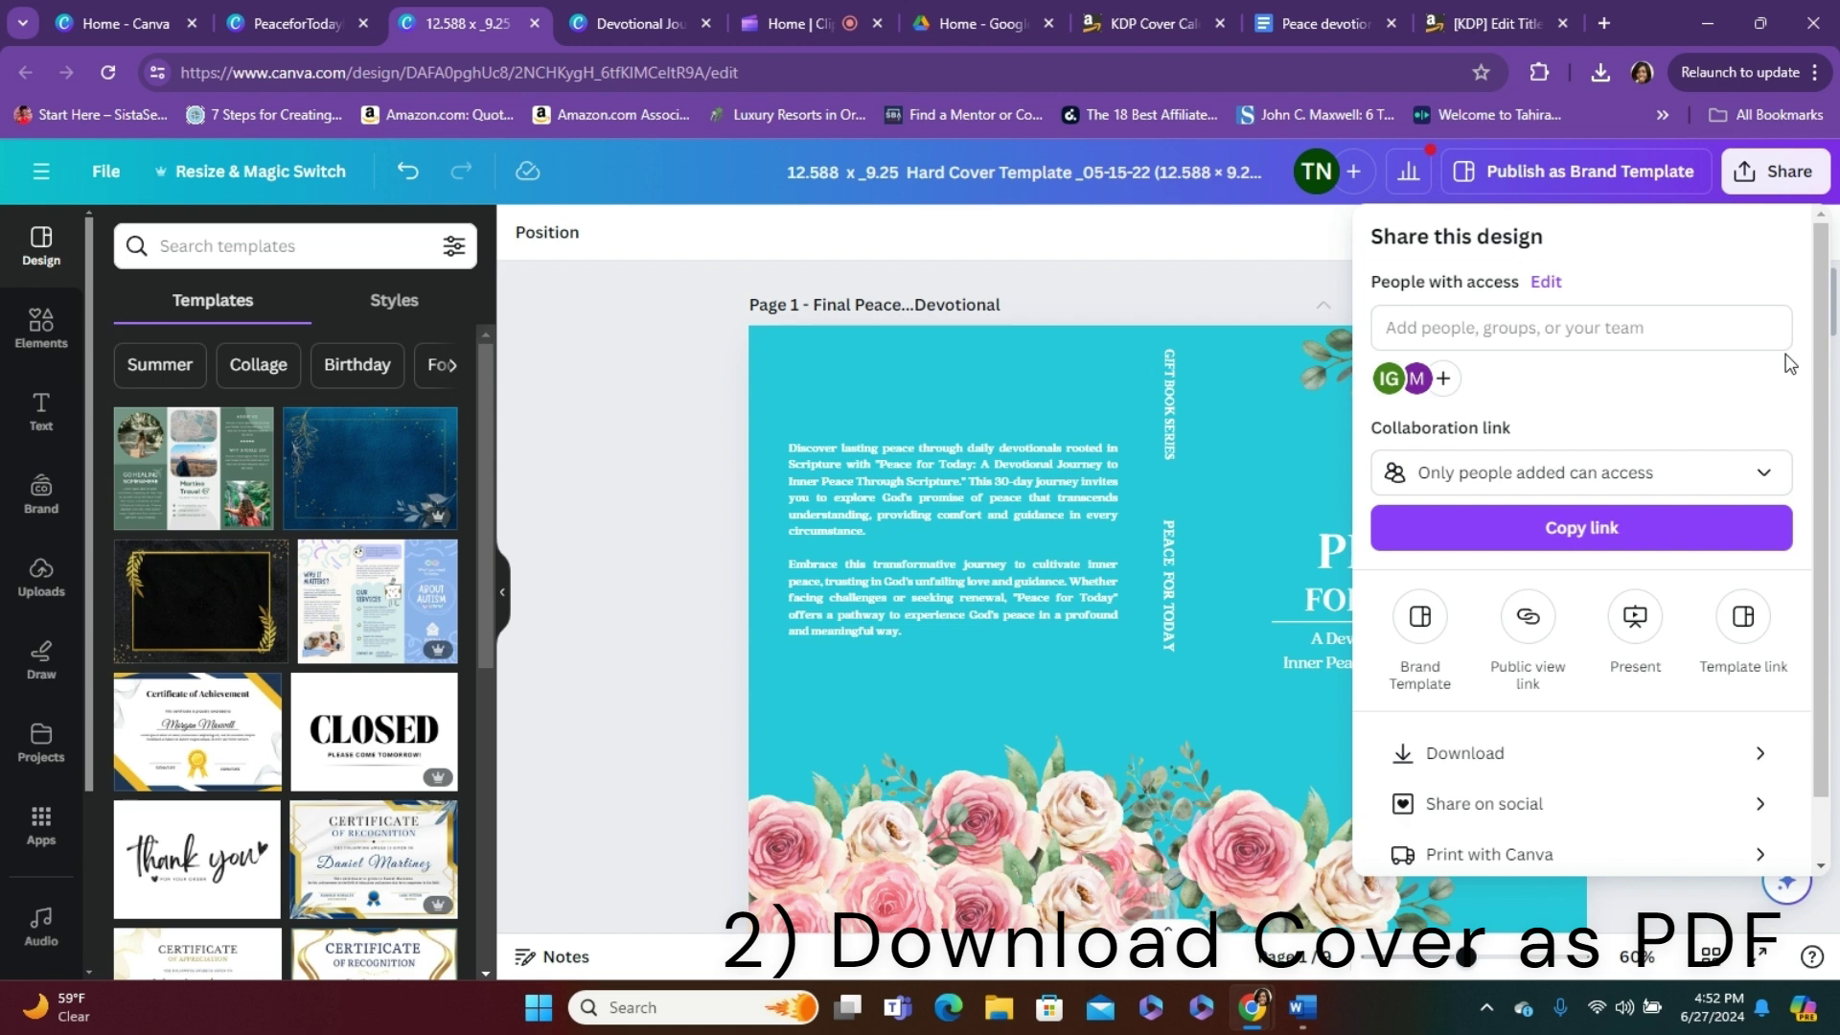
- Set the Canva download to PDF Print with only page 1 selected
{"action": "left_click", "coordinate": [1536, 753]}
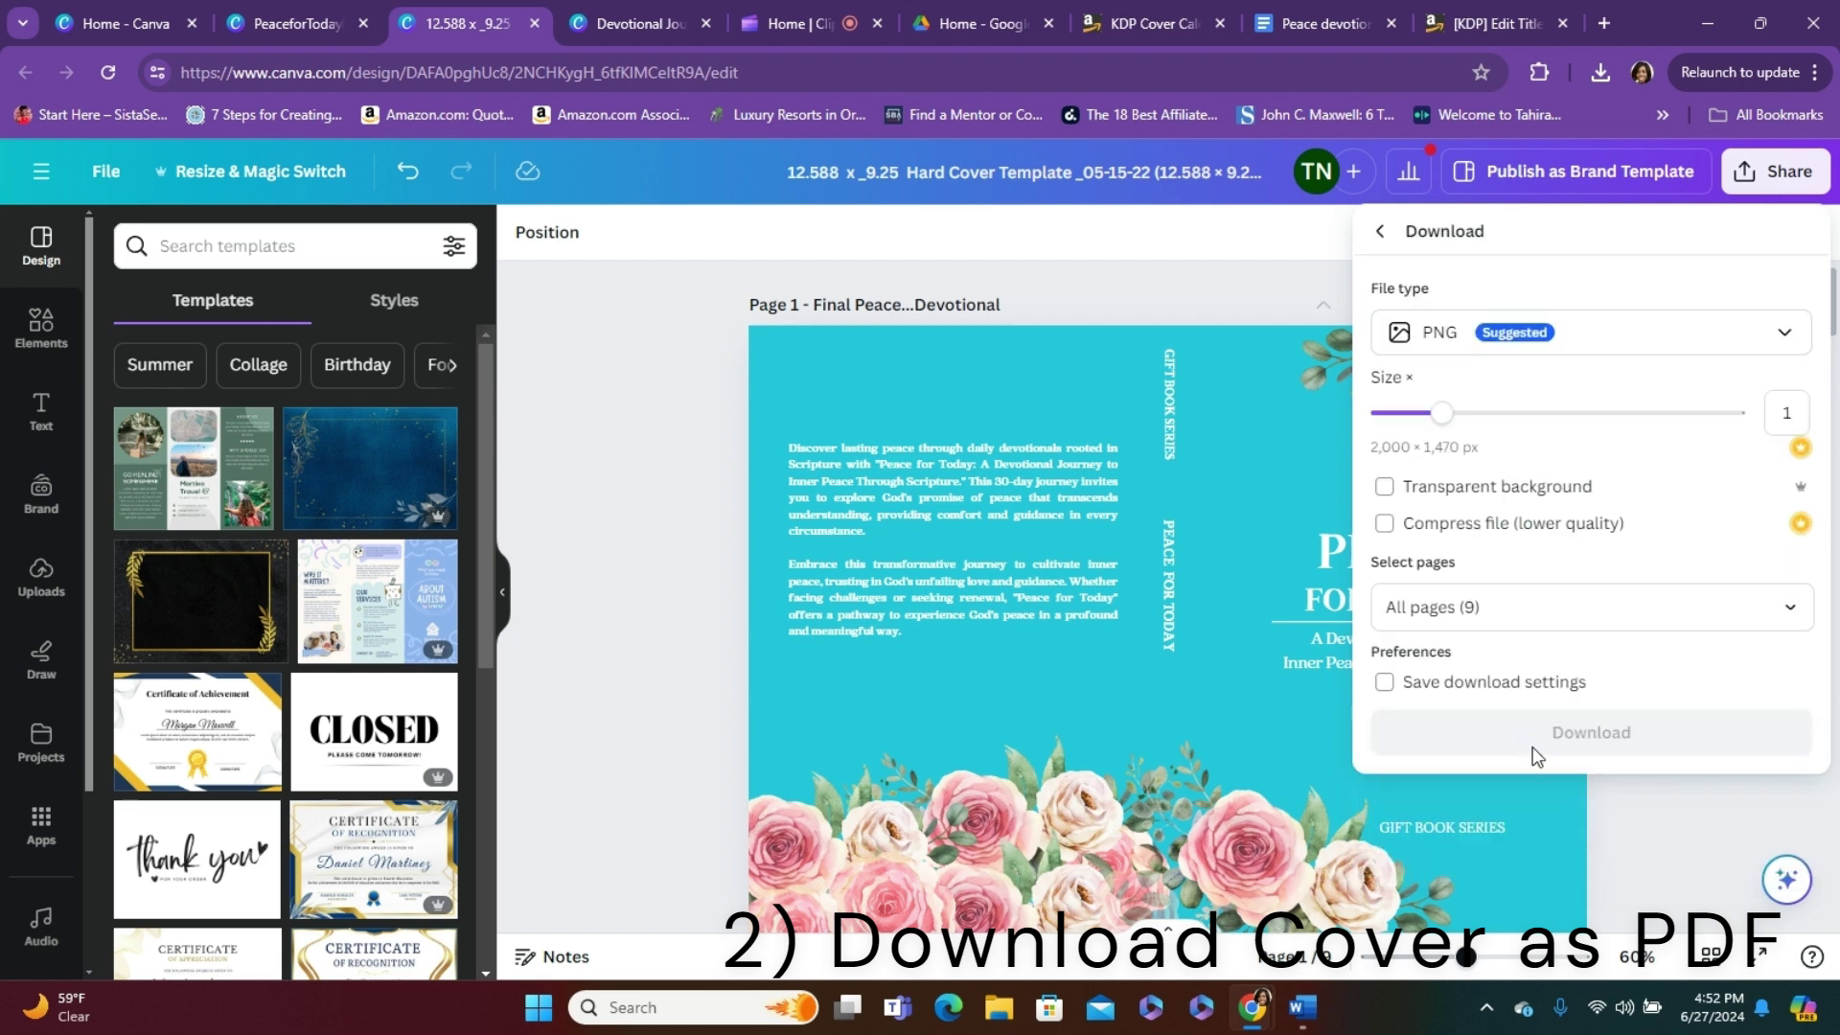
{"action": "left_click", "coordinate": [1783, 341]}
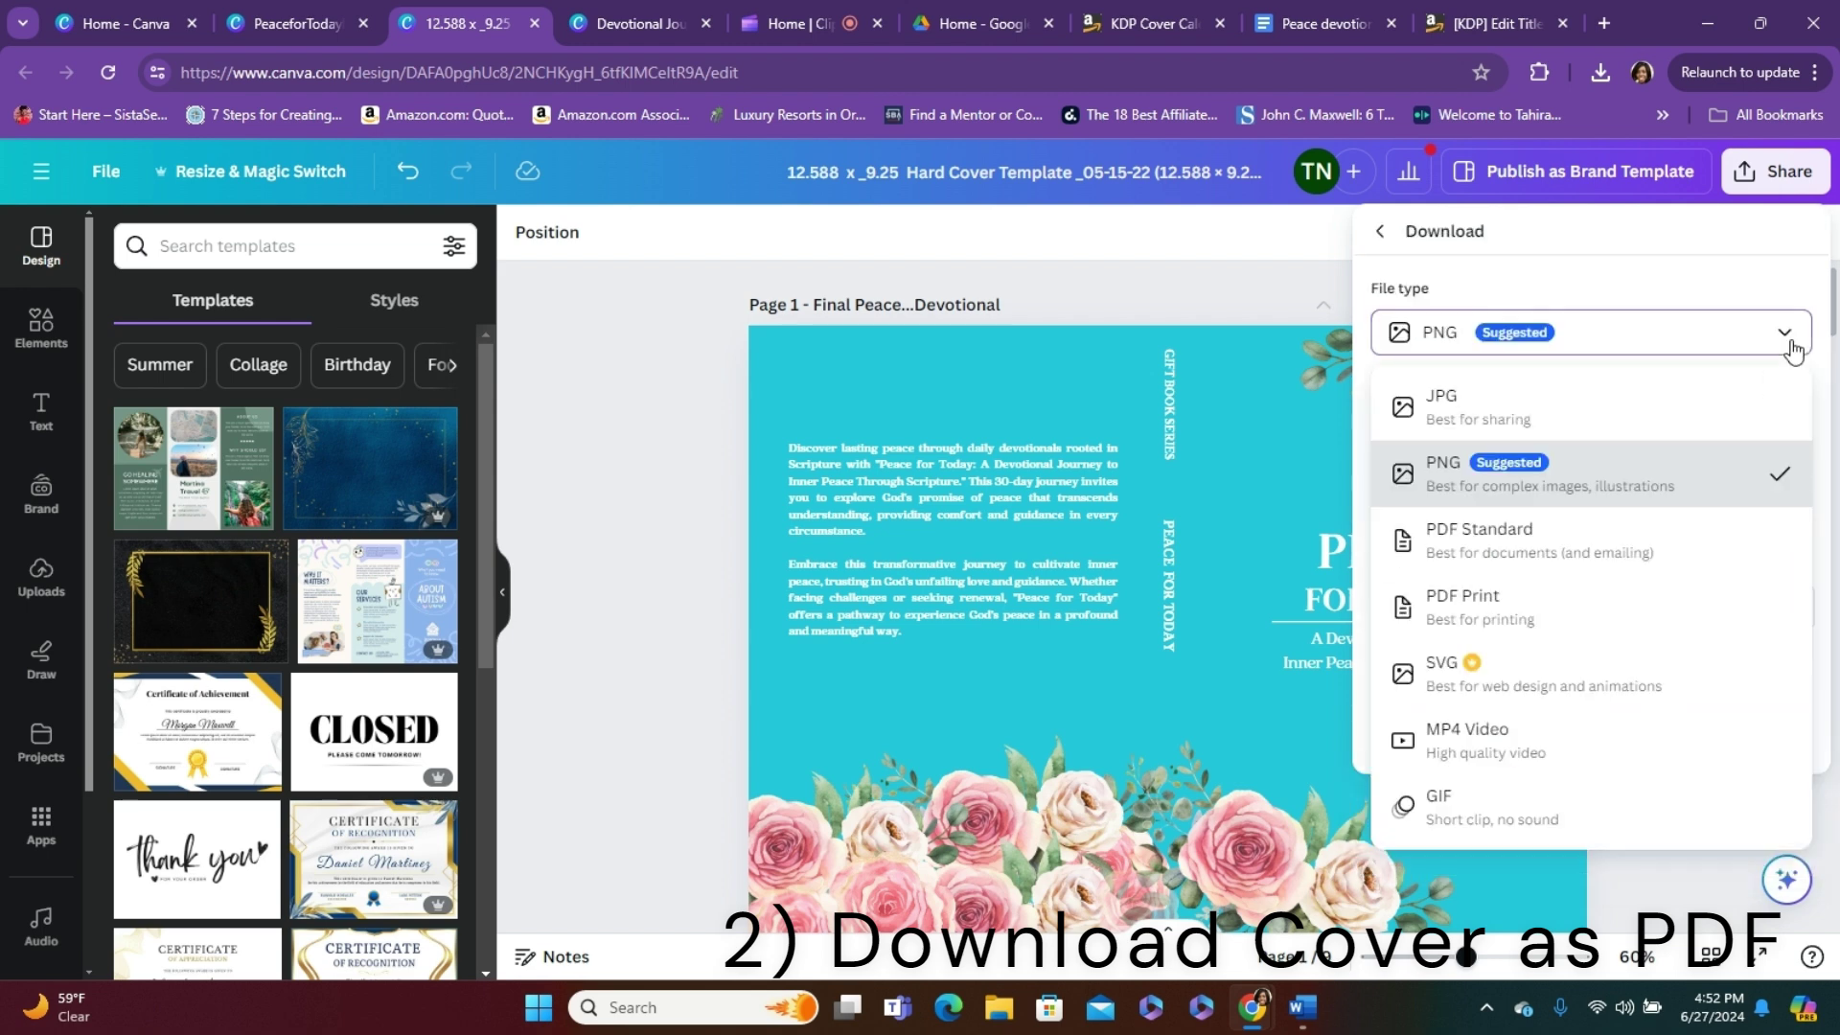
{"action": "left_click", "coordinate": [1534, 599]}
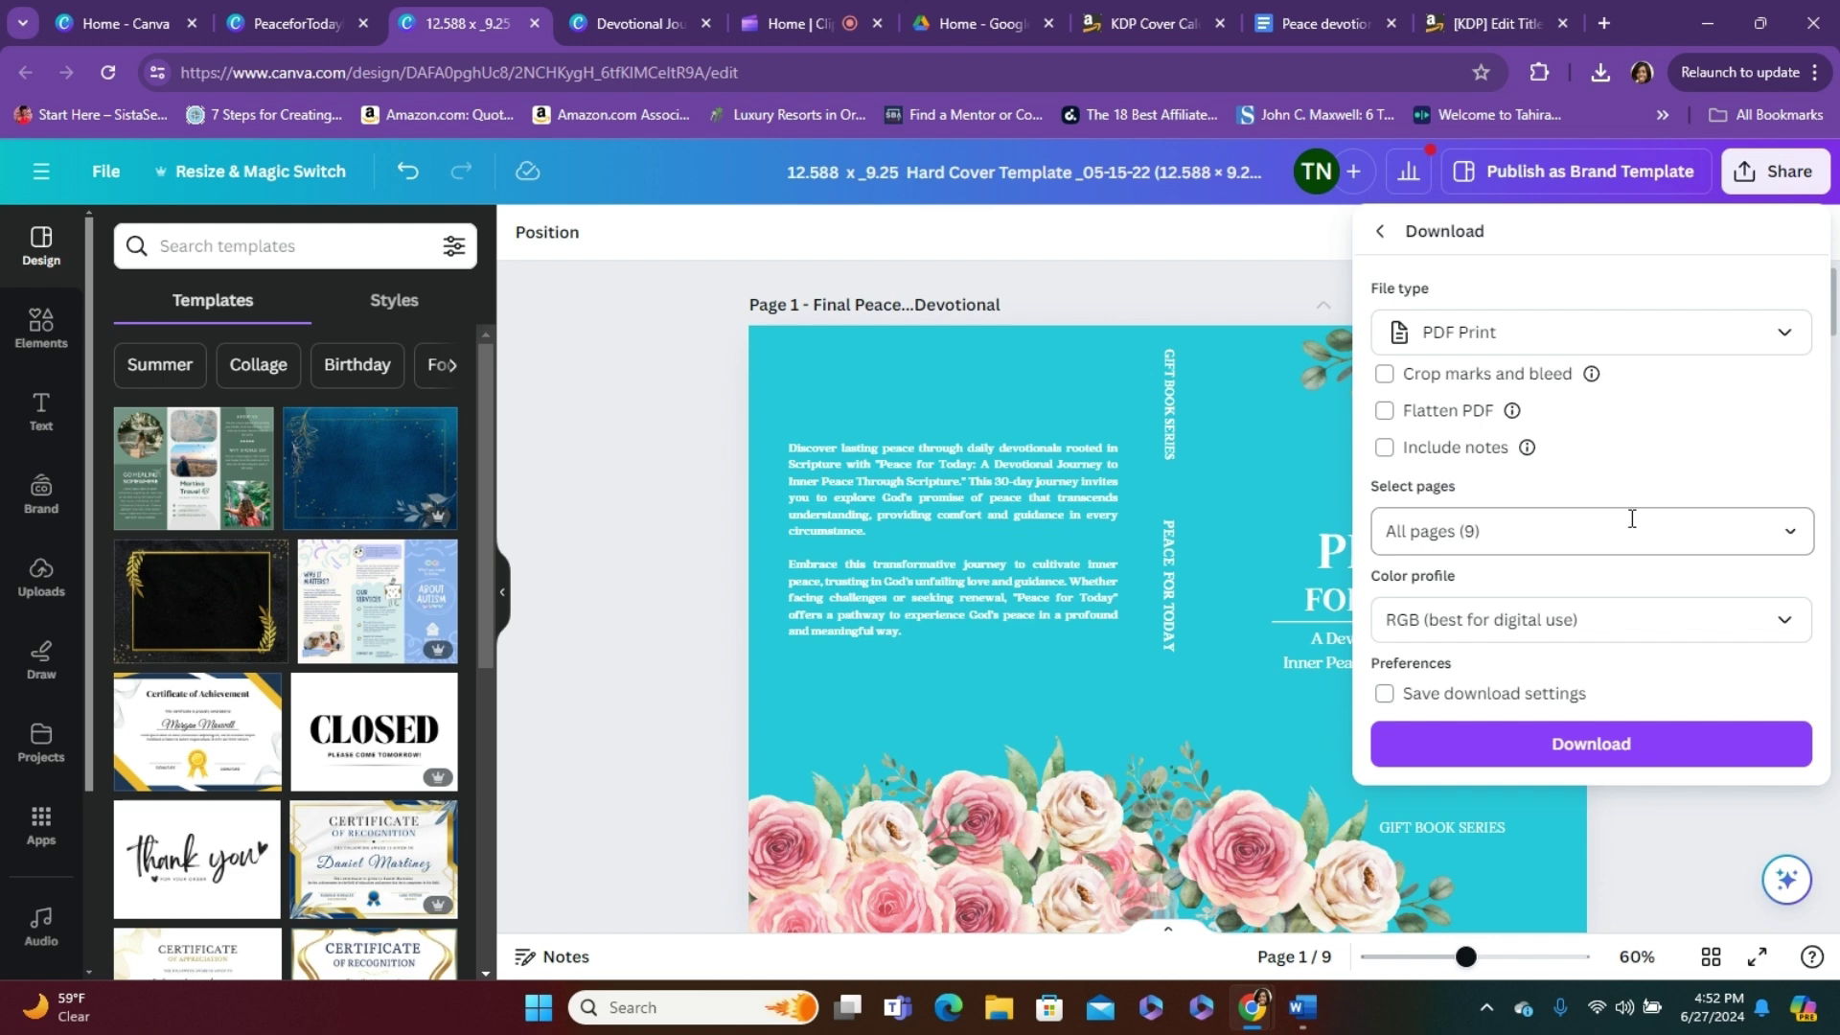
{"action": "left_click", "coordinate": [1792, 533]}
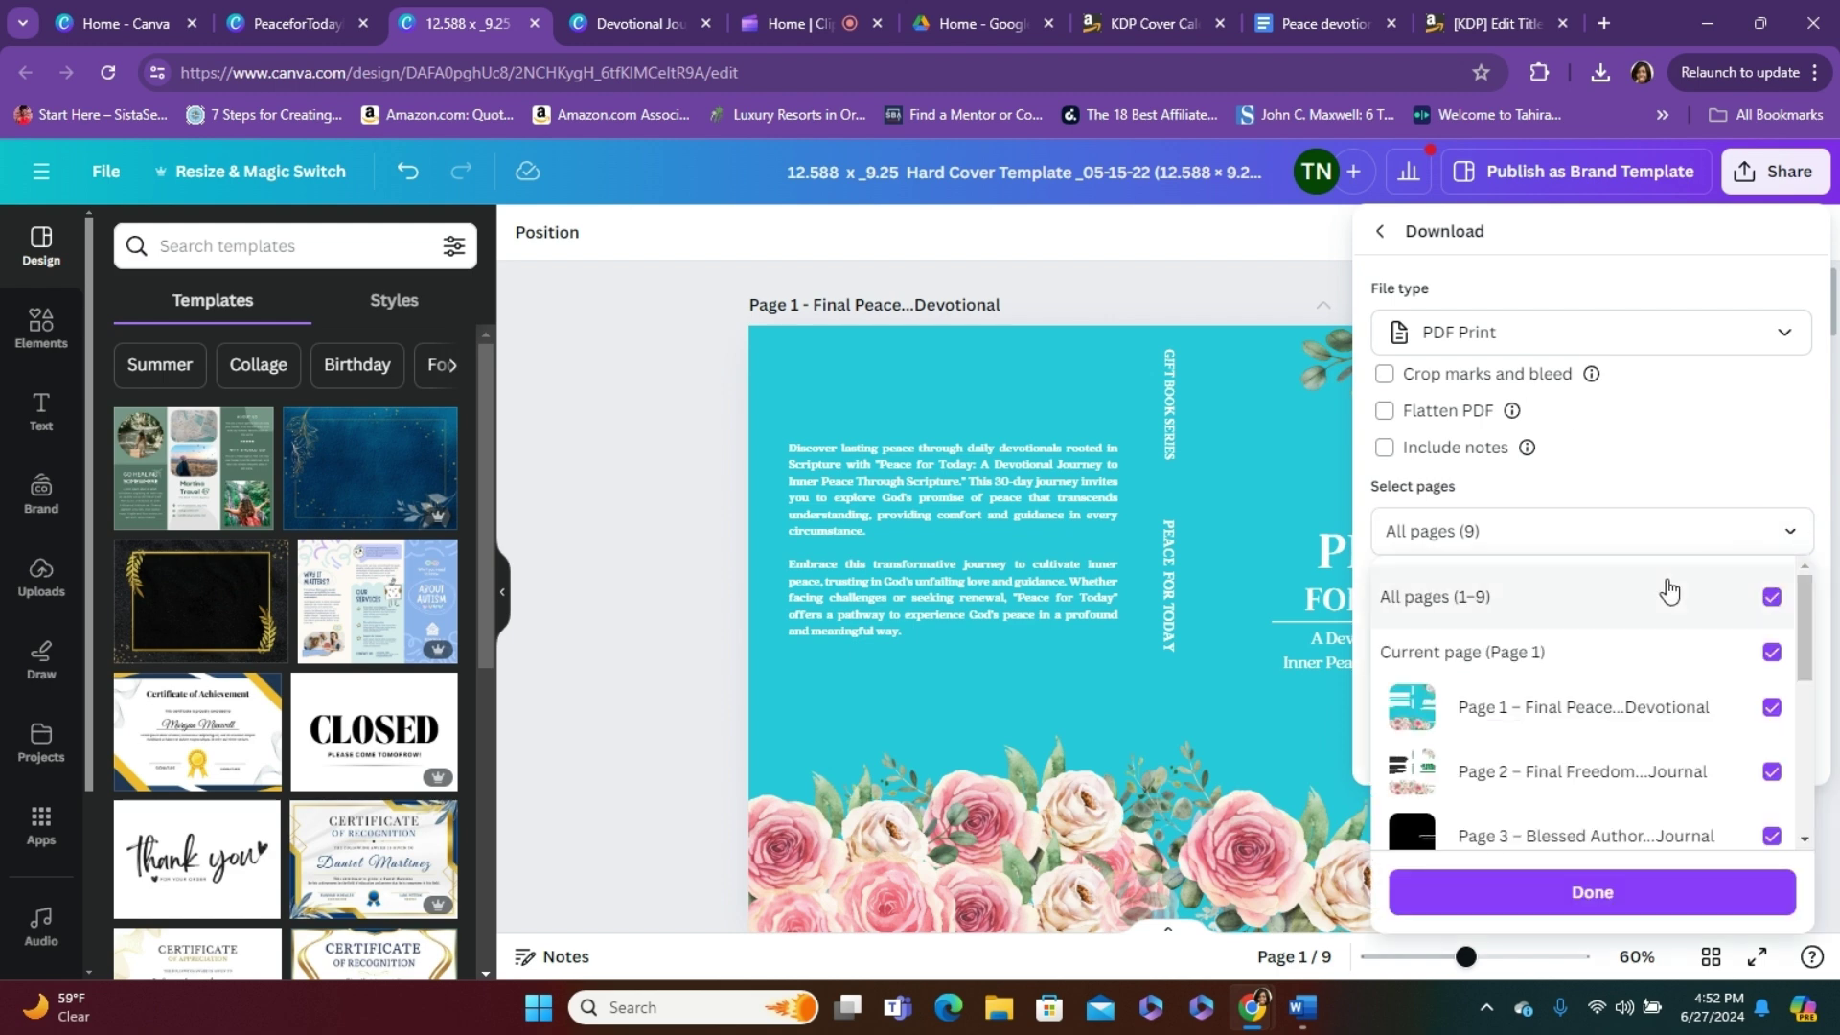
{"action": "left_click", "coordinate": [1772, 597]}
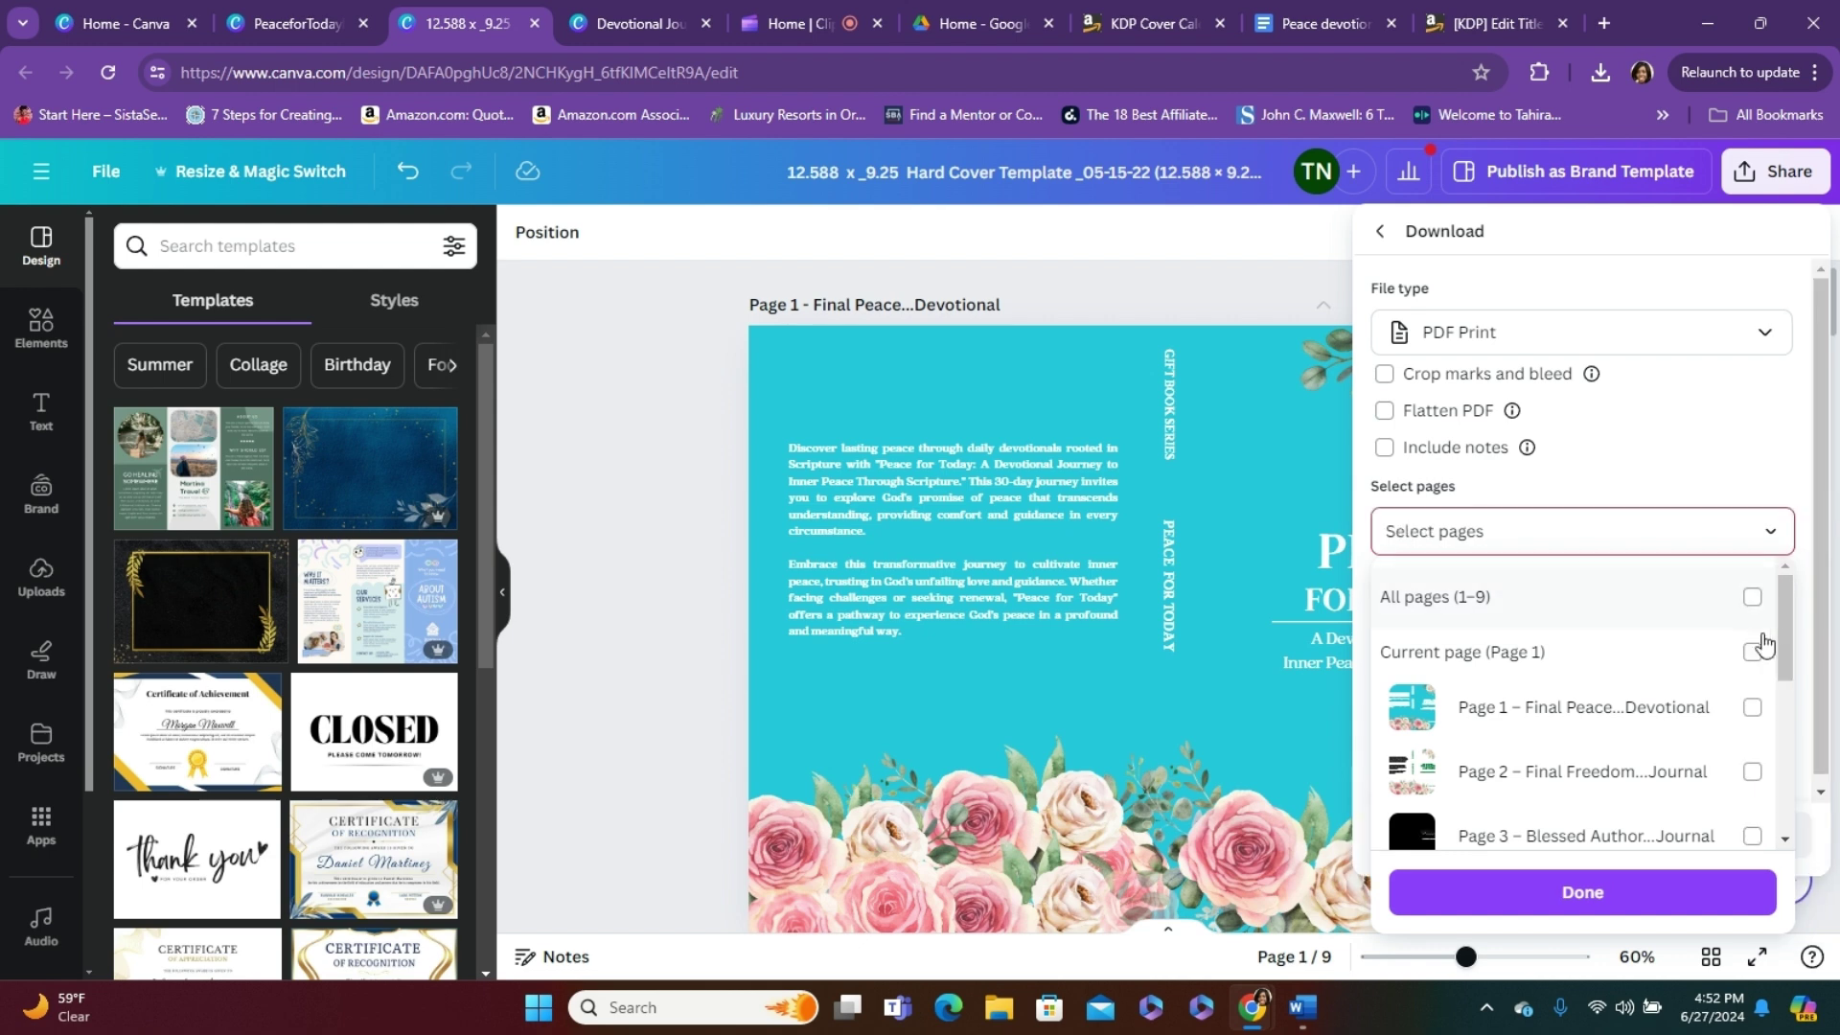
{"action": "left_click", "coordinate": [1751, 708]}
{"action": "left_click", "coordinate": [1581, 892]}
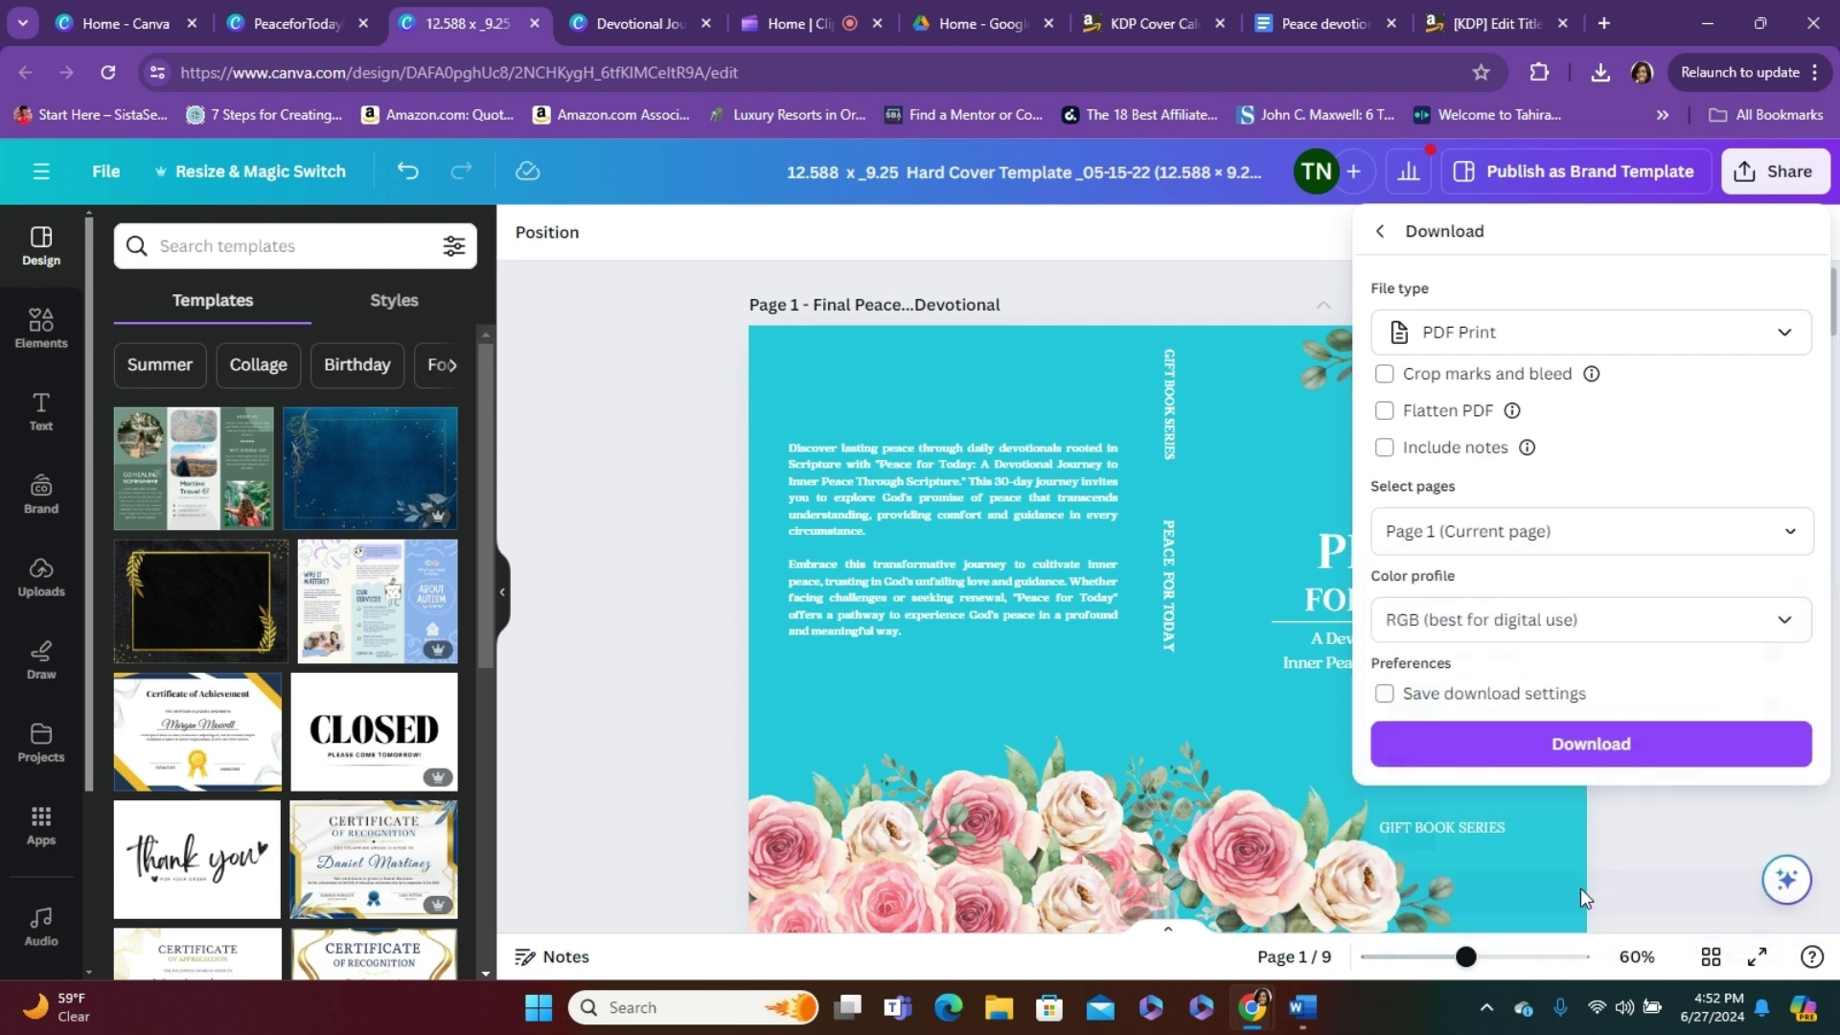
- Download the PDF to Downloads with June27 appended to its file name
{"action": "left_click", "coordinate": [1534, 744]}
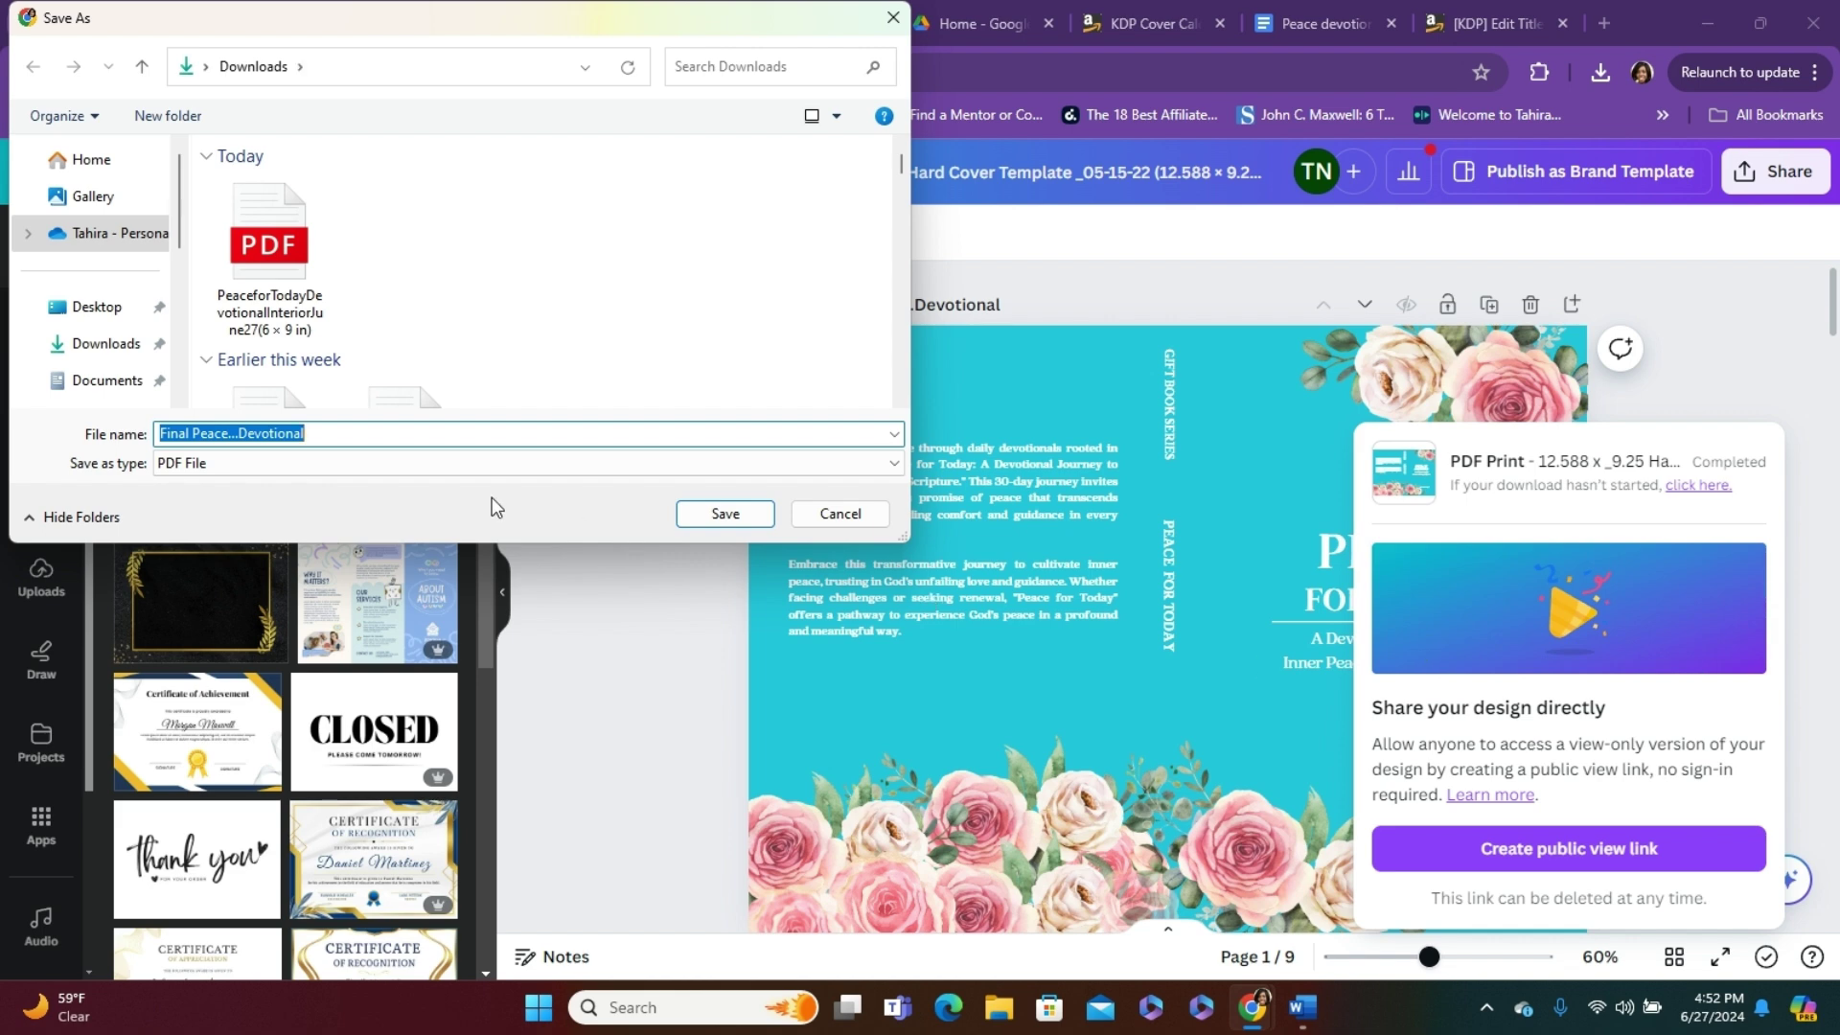
{"action": "left_click", "coordinate": [355, 432]}
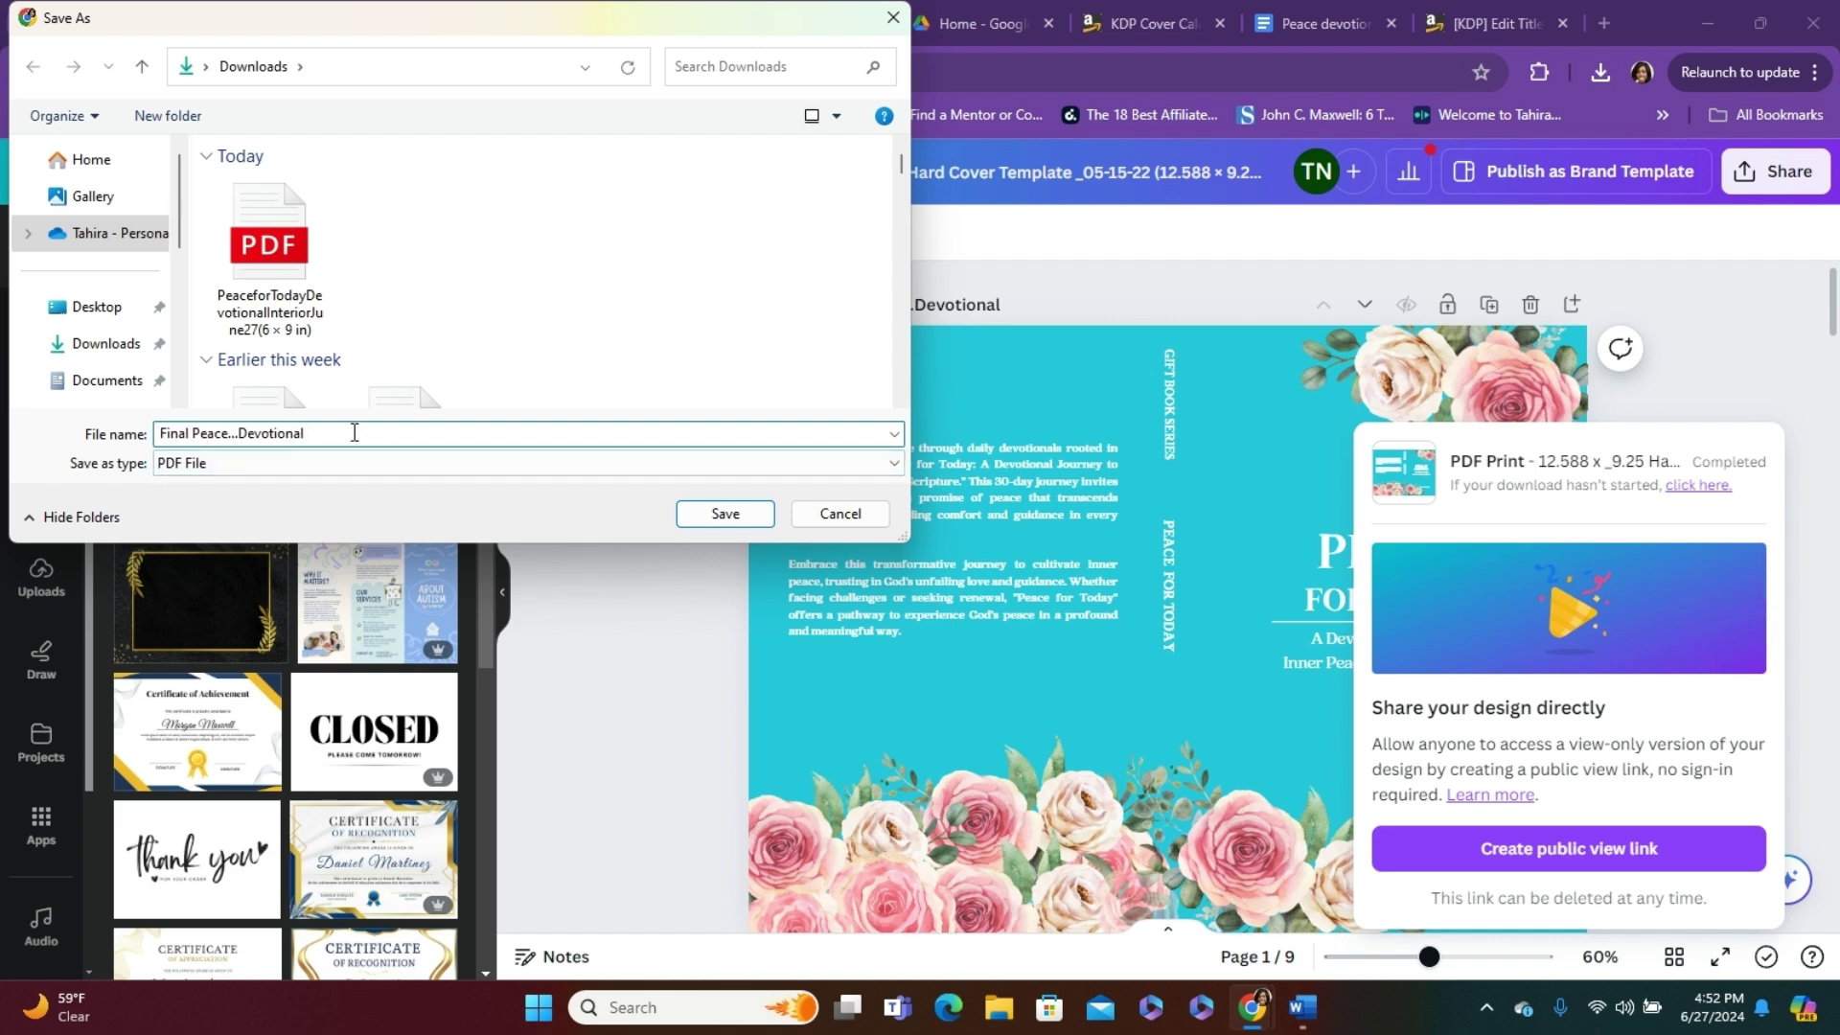
{"action": "type", "text": "June2"}
{"action": "type", "text": "7"}
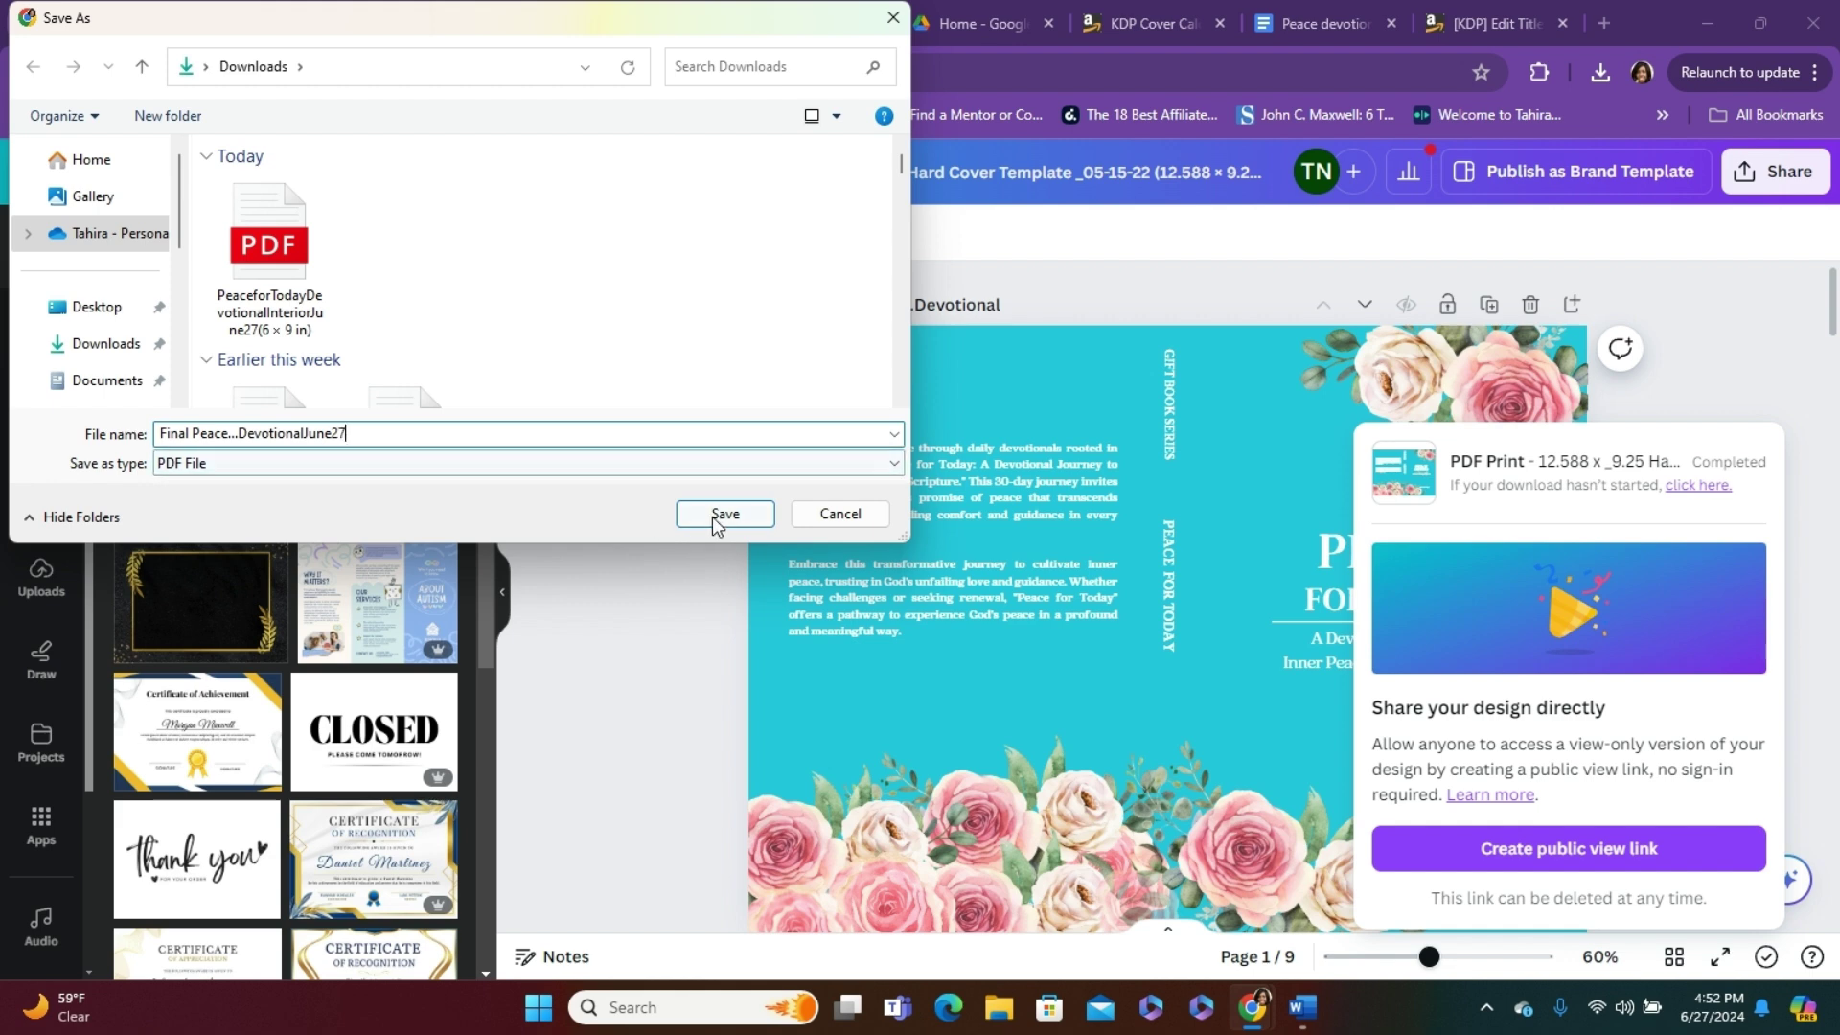
{"action": "left_click", "coordinate": [712, 516]}
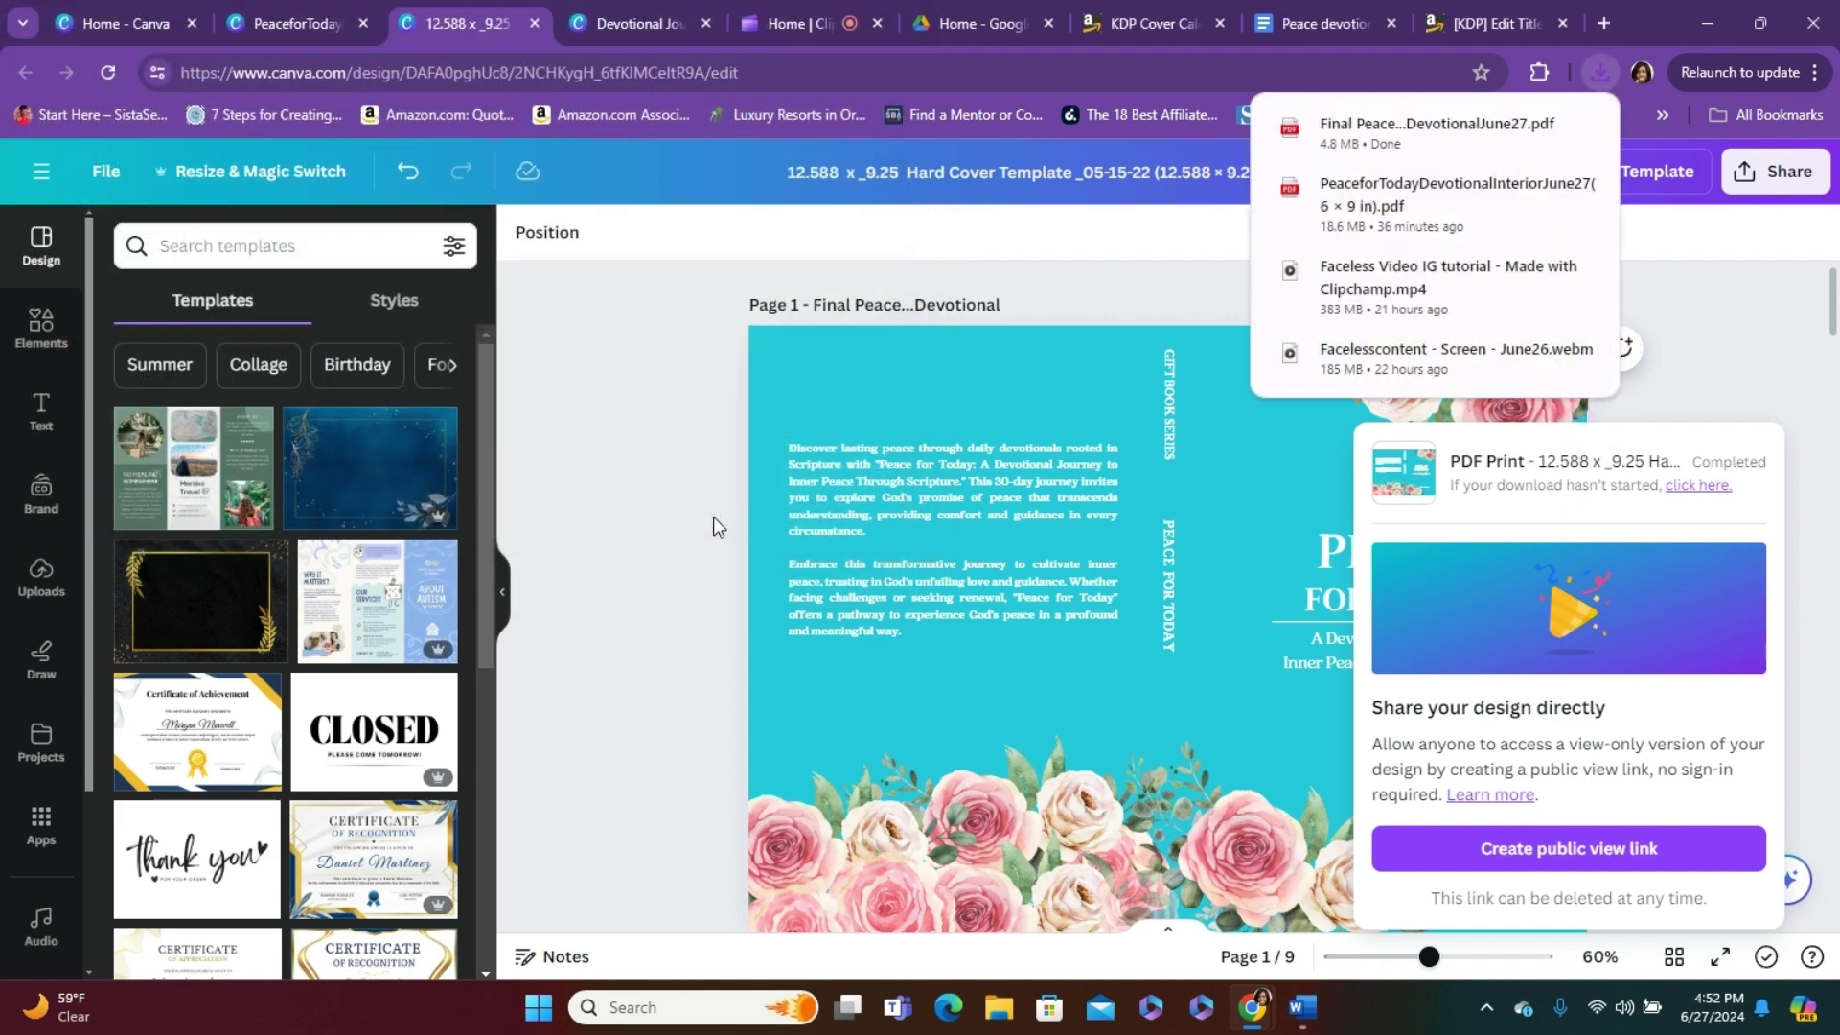
- Return to the KDP Edit Title Content page and find the Book Cover section
{"action": "left_click", "coordinate": [1516, 24]}
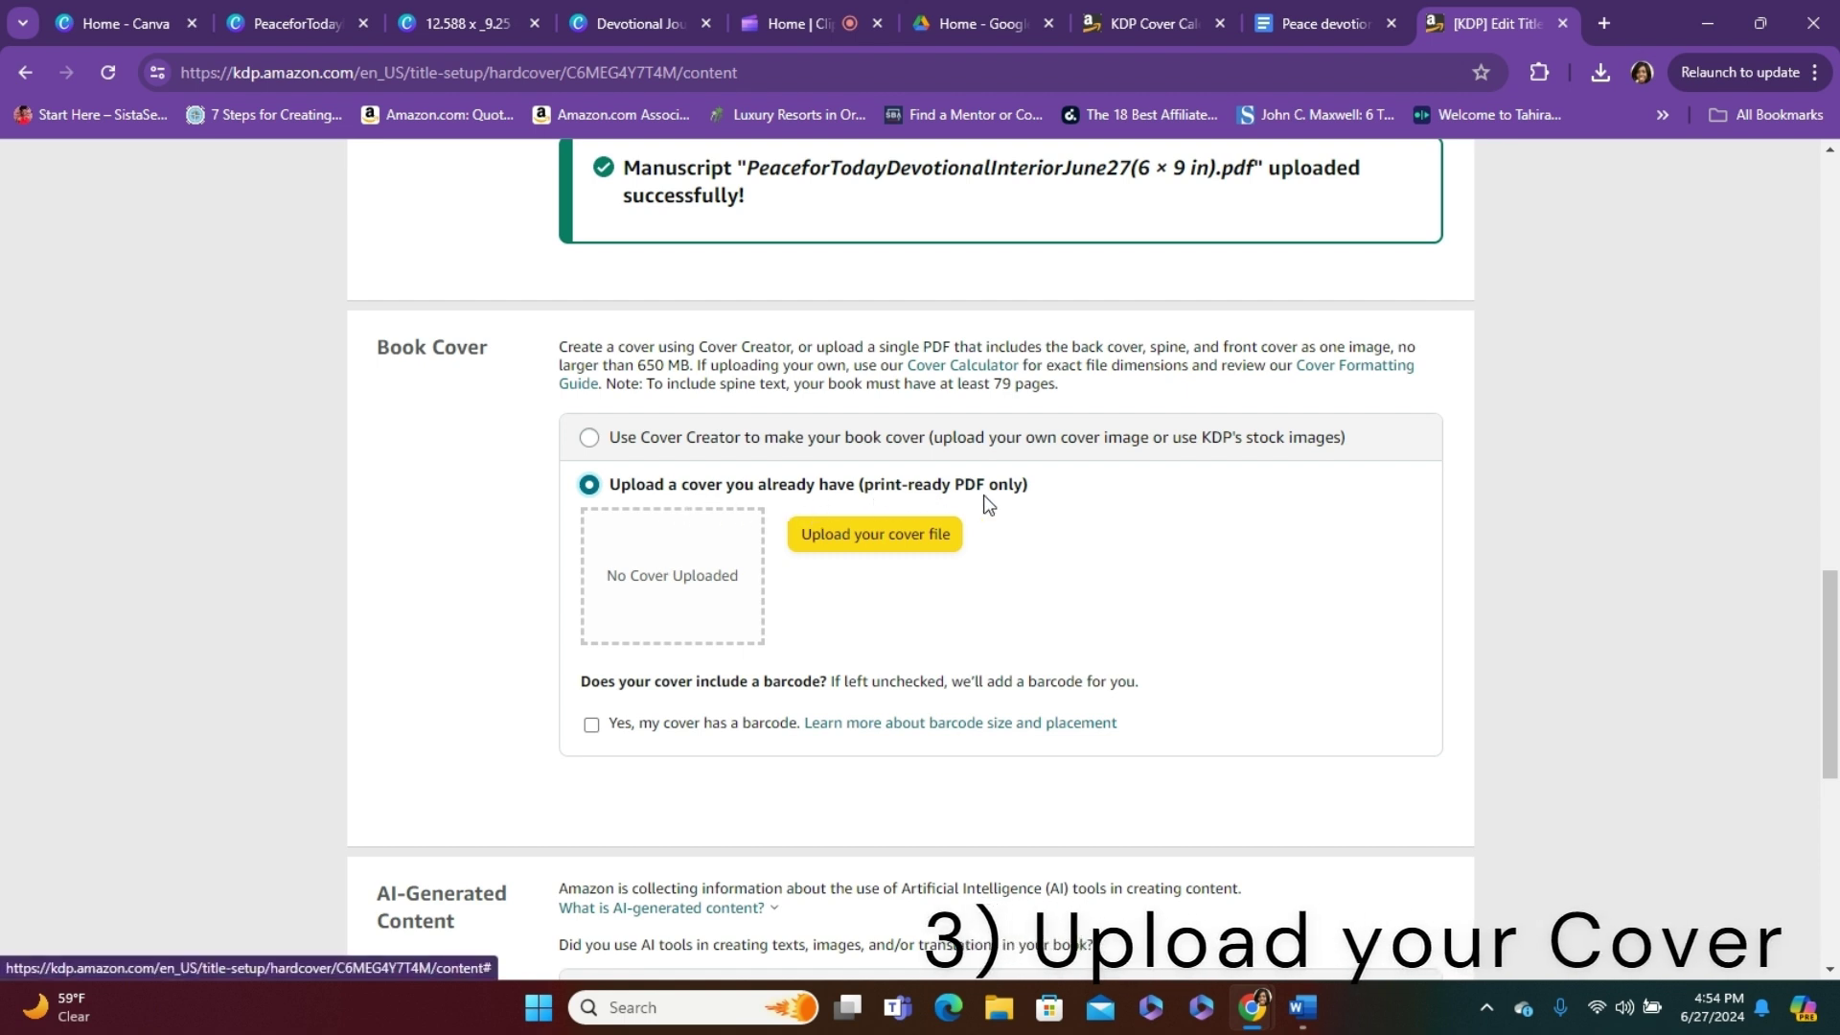
- Upload the Final Peace...DevotionalJune27 PDF from Downloads as the cover file
{"action": "left_click", "coordinate": [914, 546]}
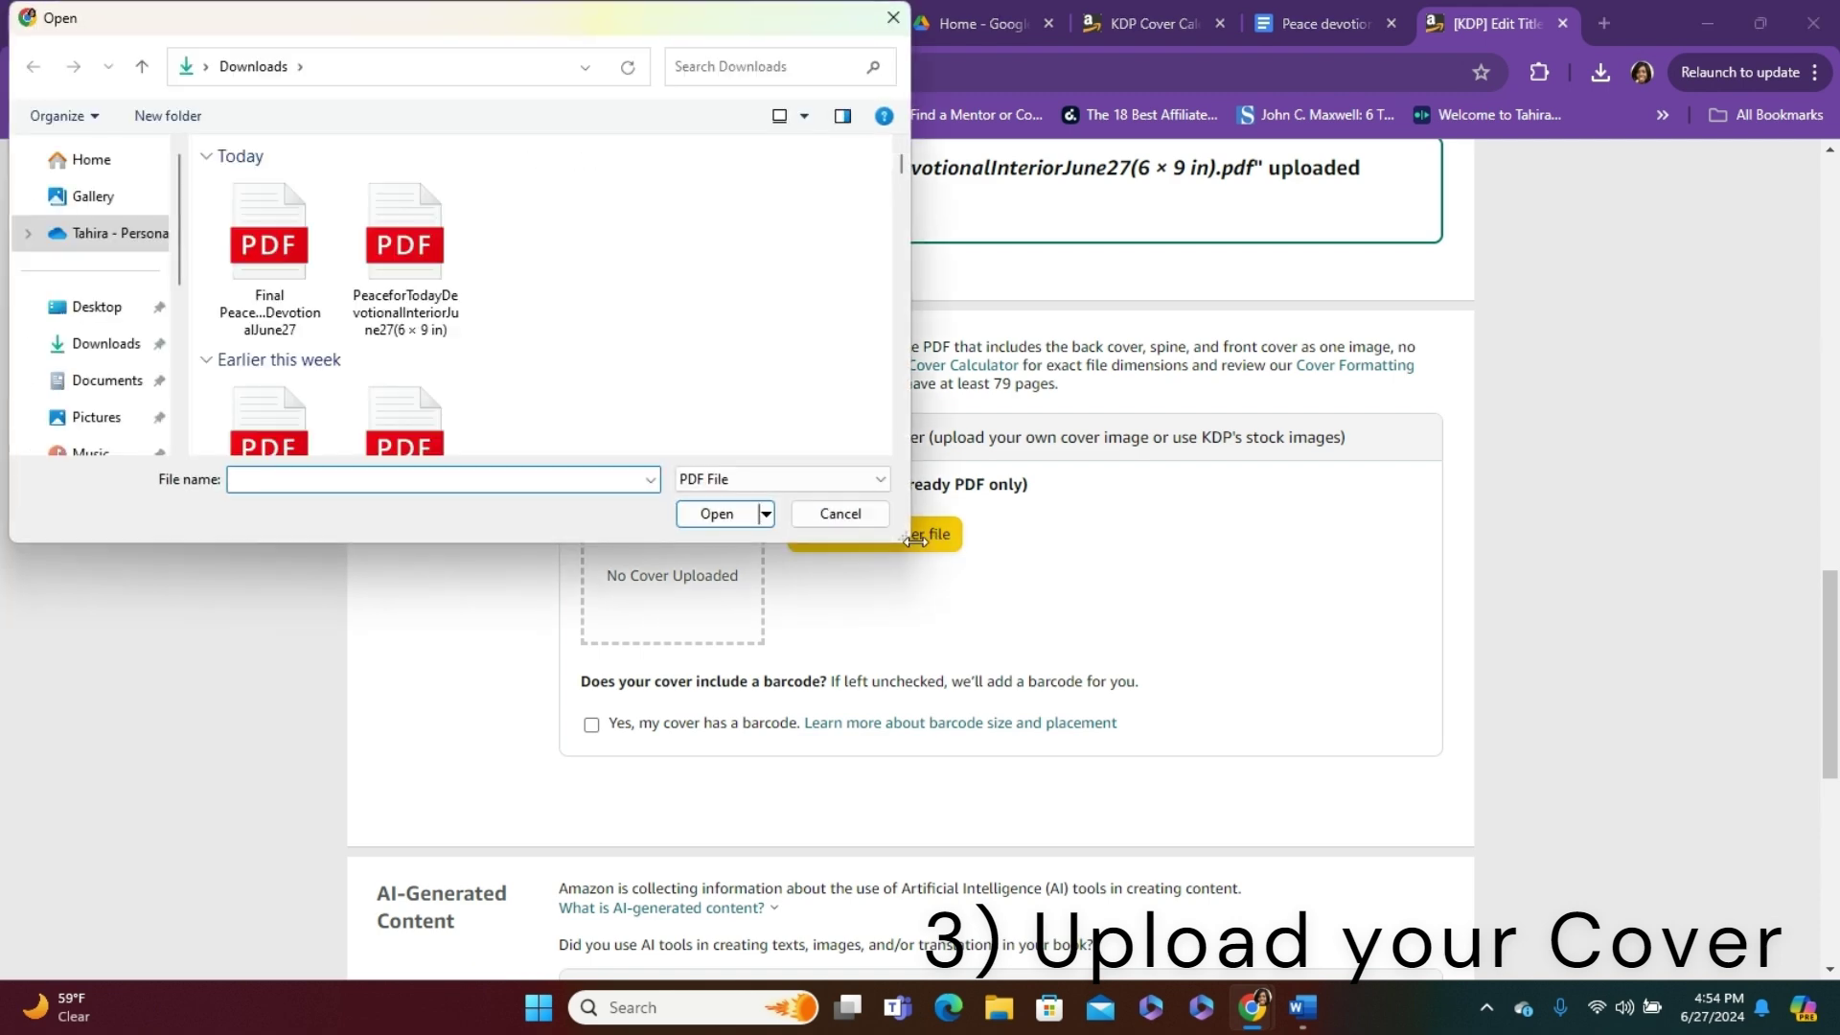
{"action": "left_click", "coordinate": [223, 233]}
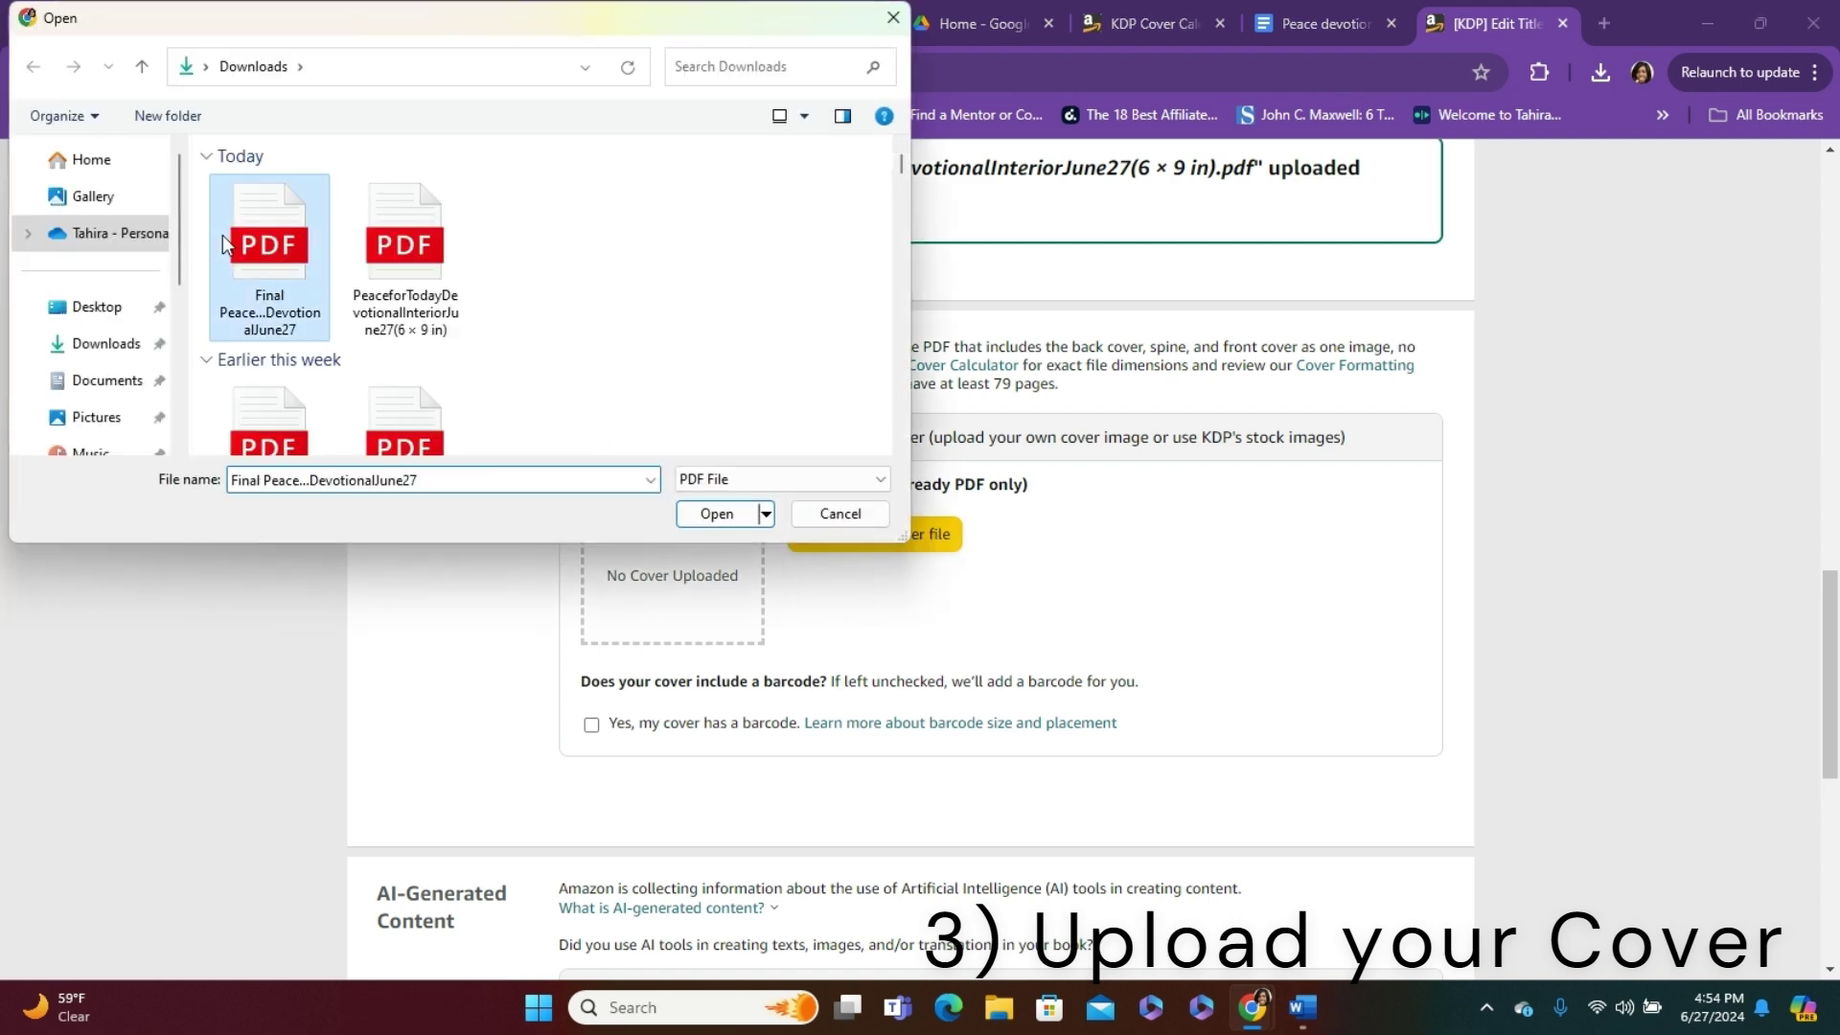
{"action": "left_click", "coordinate": [707, 513]}
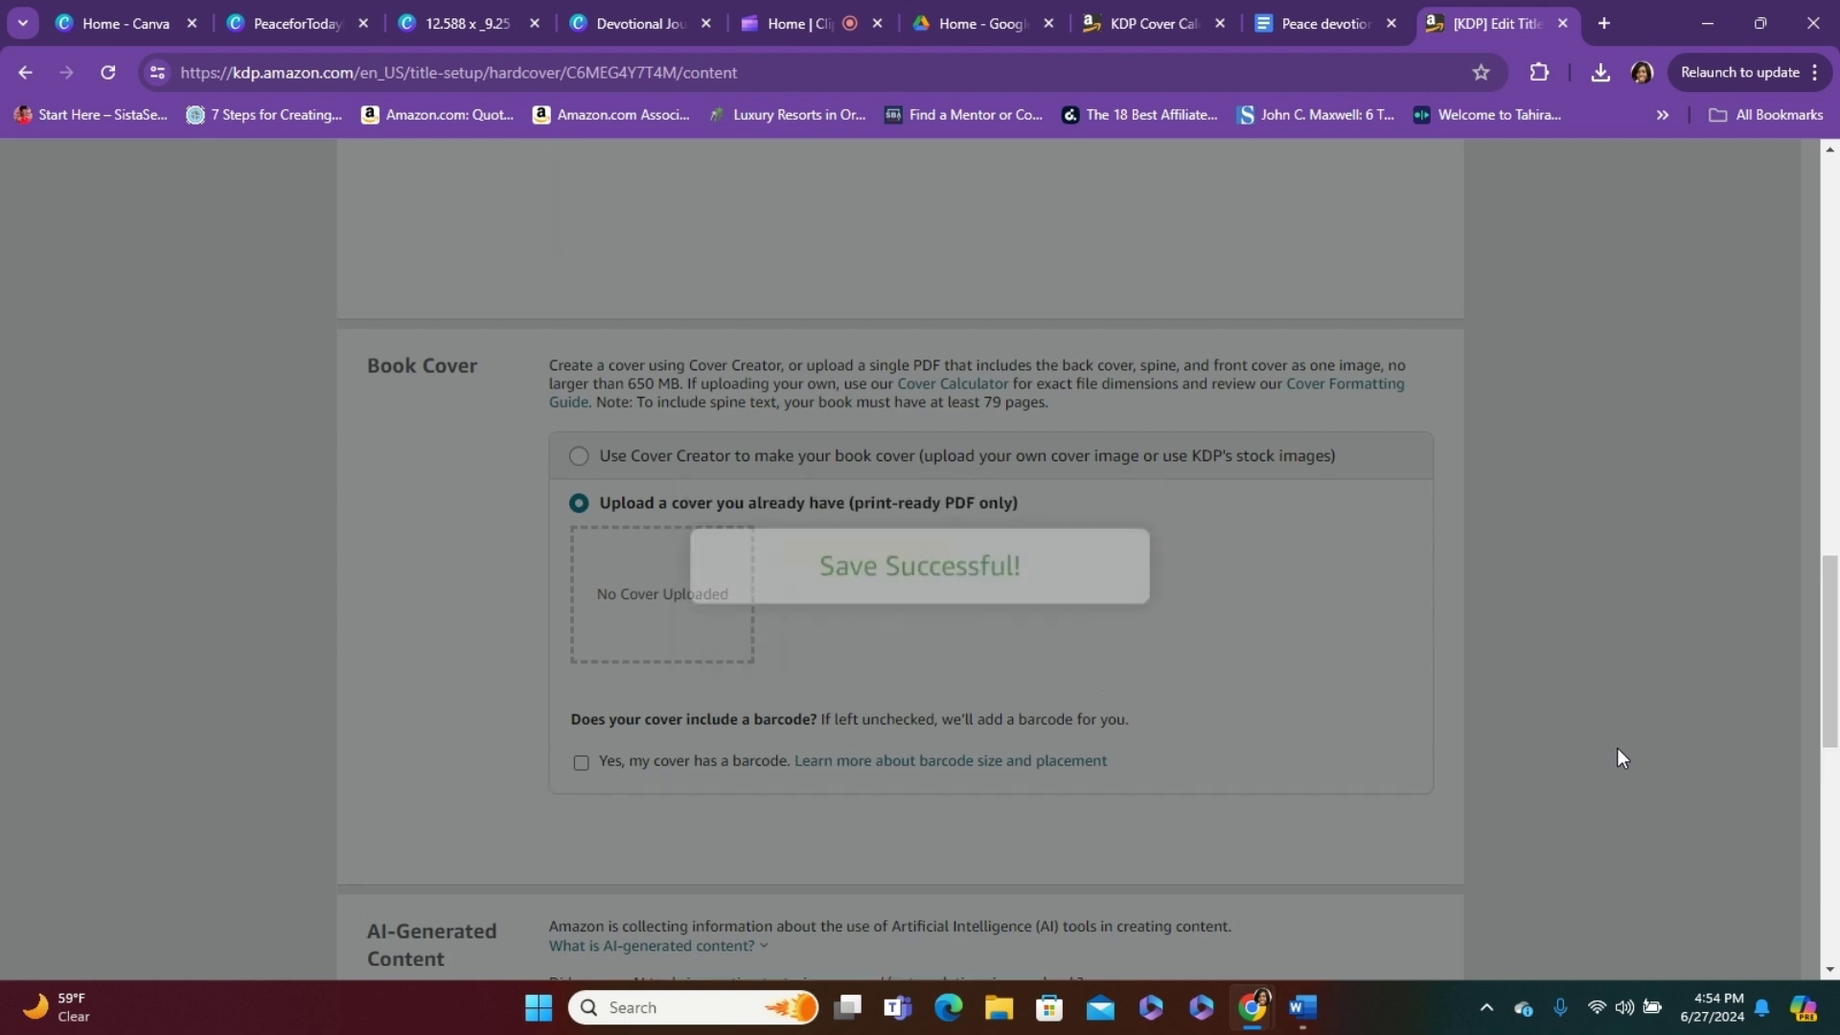
{"action": "scroll", "coordinate": [1617, 757], "scroll_direction": "up", "scroll_amount": 1}
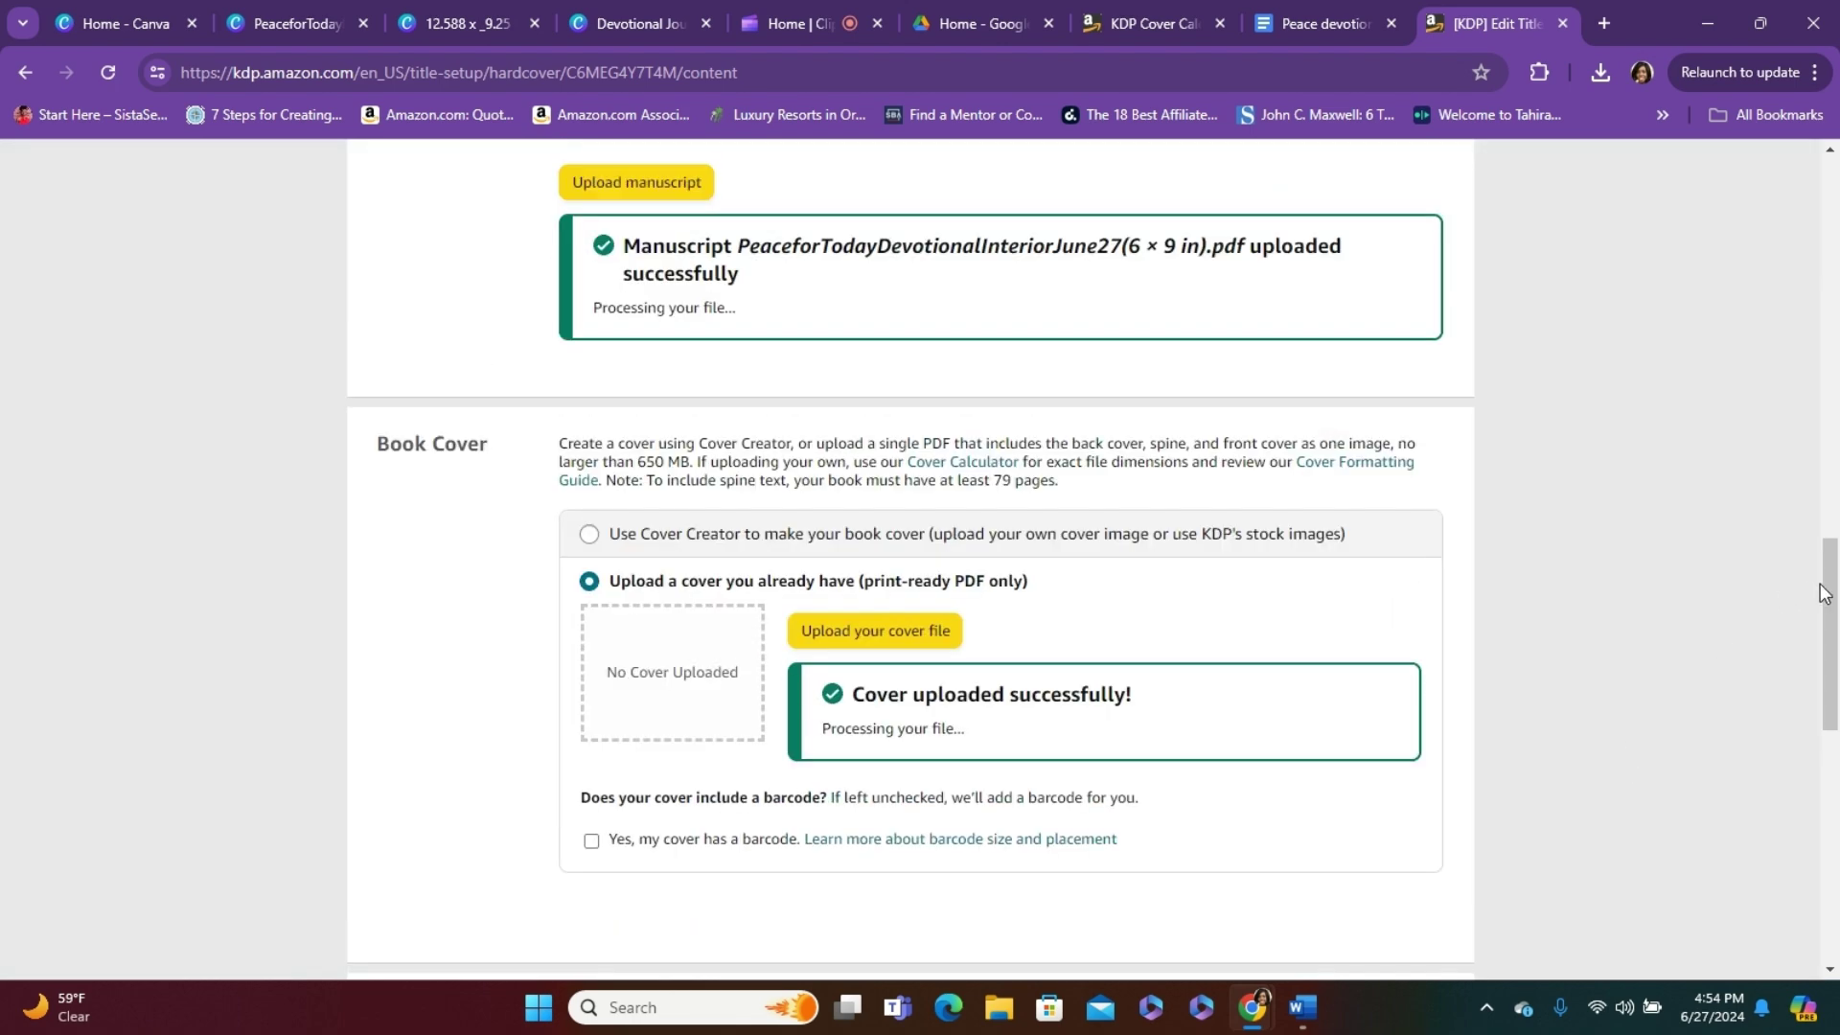
{"action": "left_click_drag", "start_coordinate": [1831, 595], "coordinate": [1833, 638]}
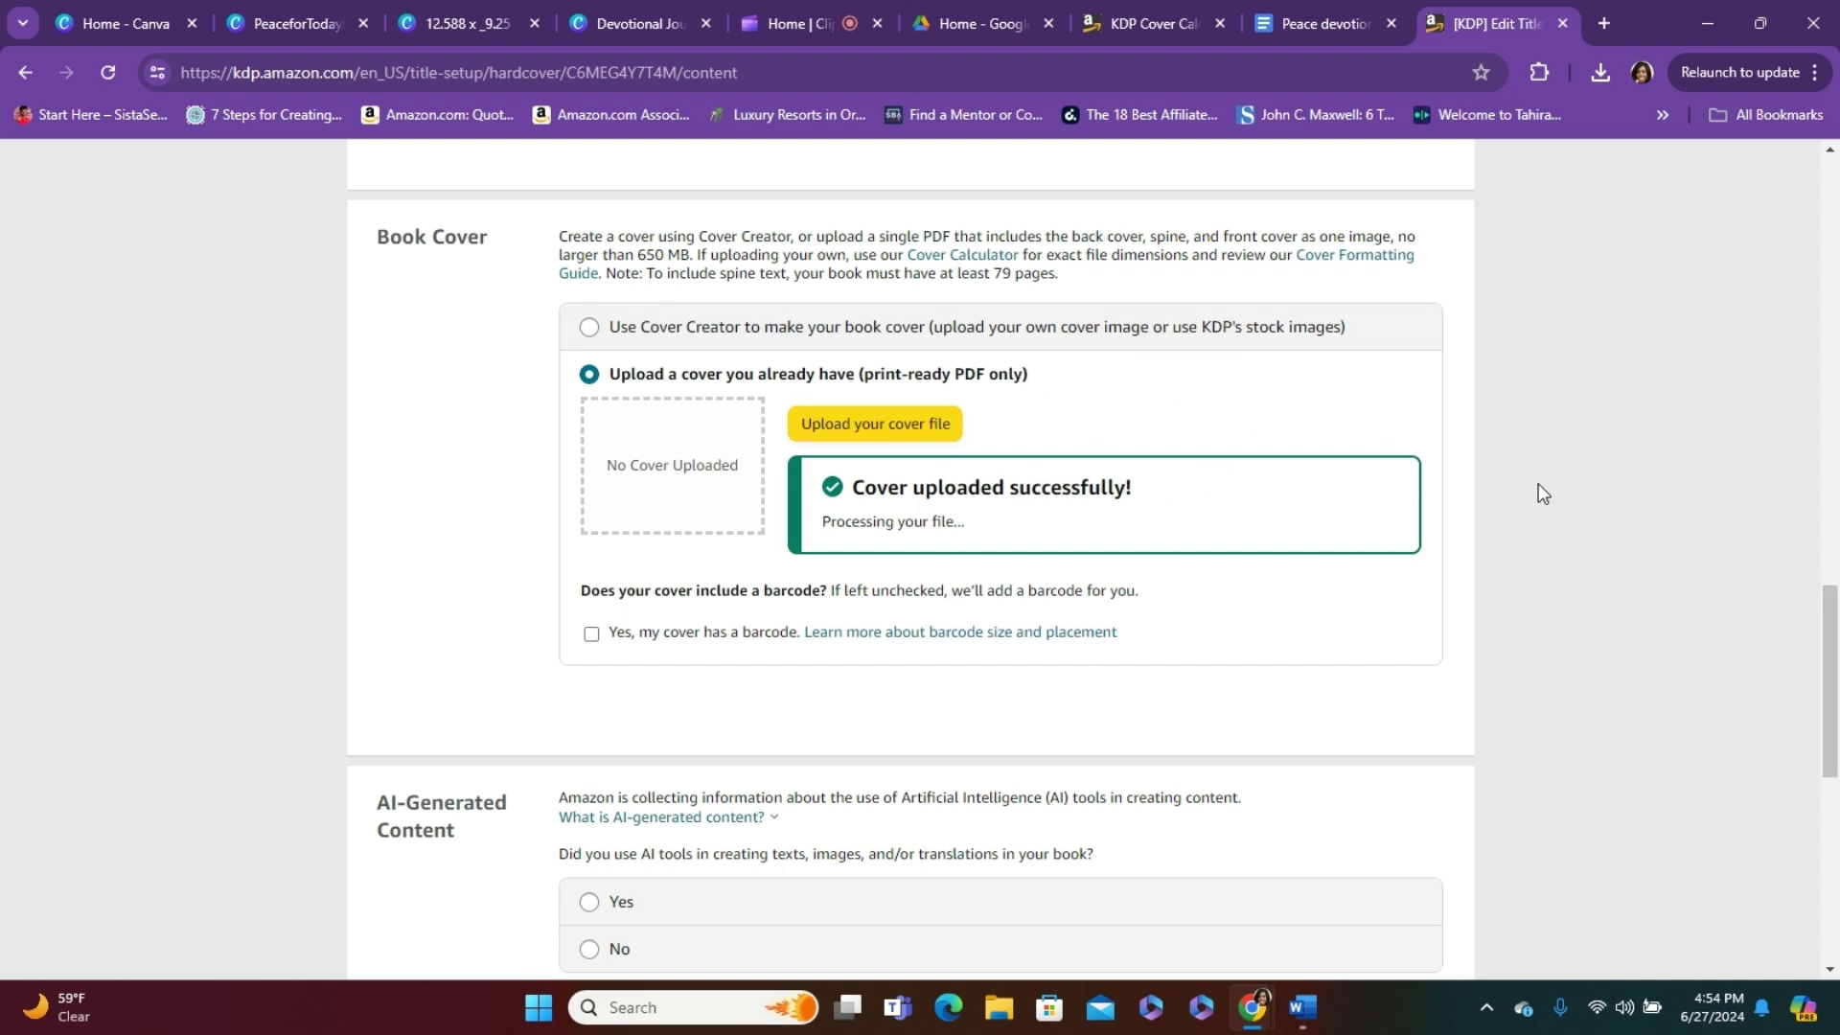
{"action": "left_click_drag", "start_coordinate": [1834, 615], "coordinate": [1835, 684]}
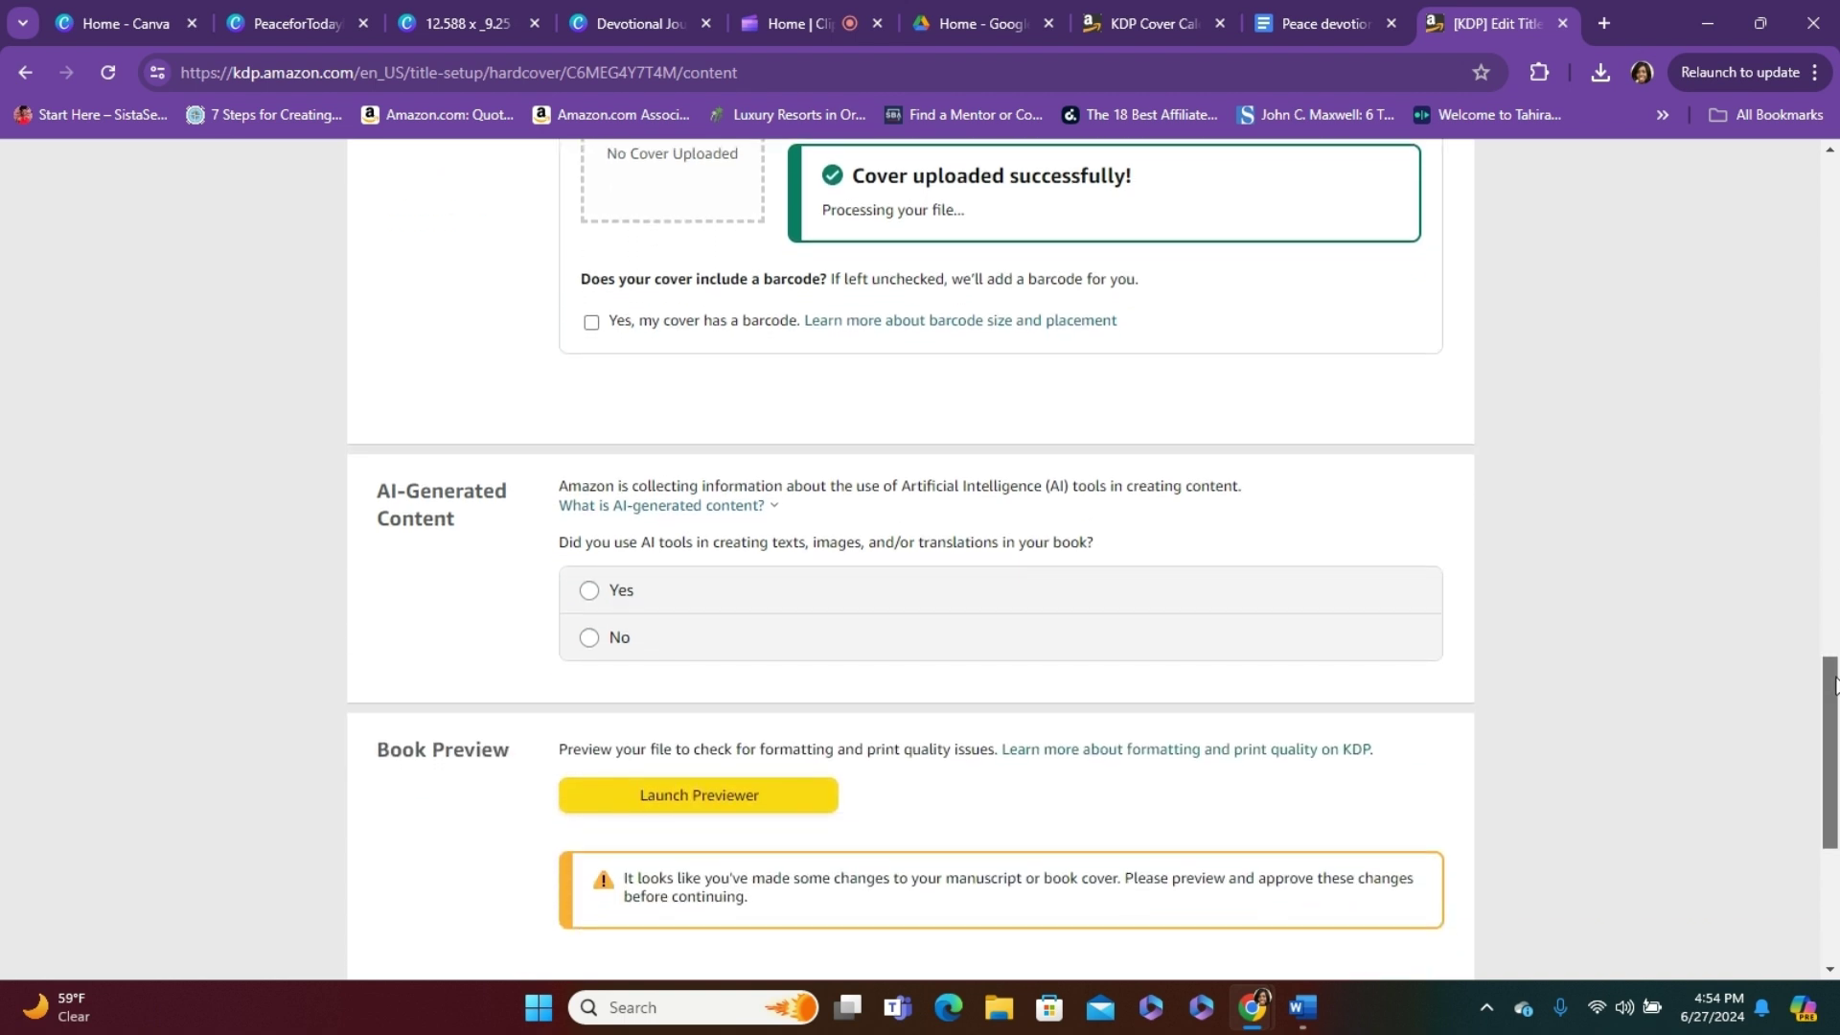
{"action": "left_click_drag", "start_coordinate": [1835, 685], "coordinate": [1835, 724]}
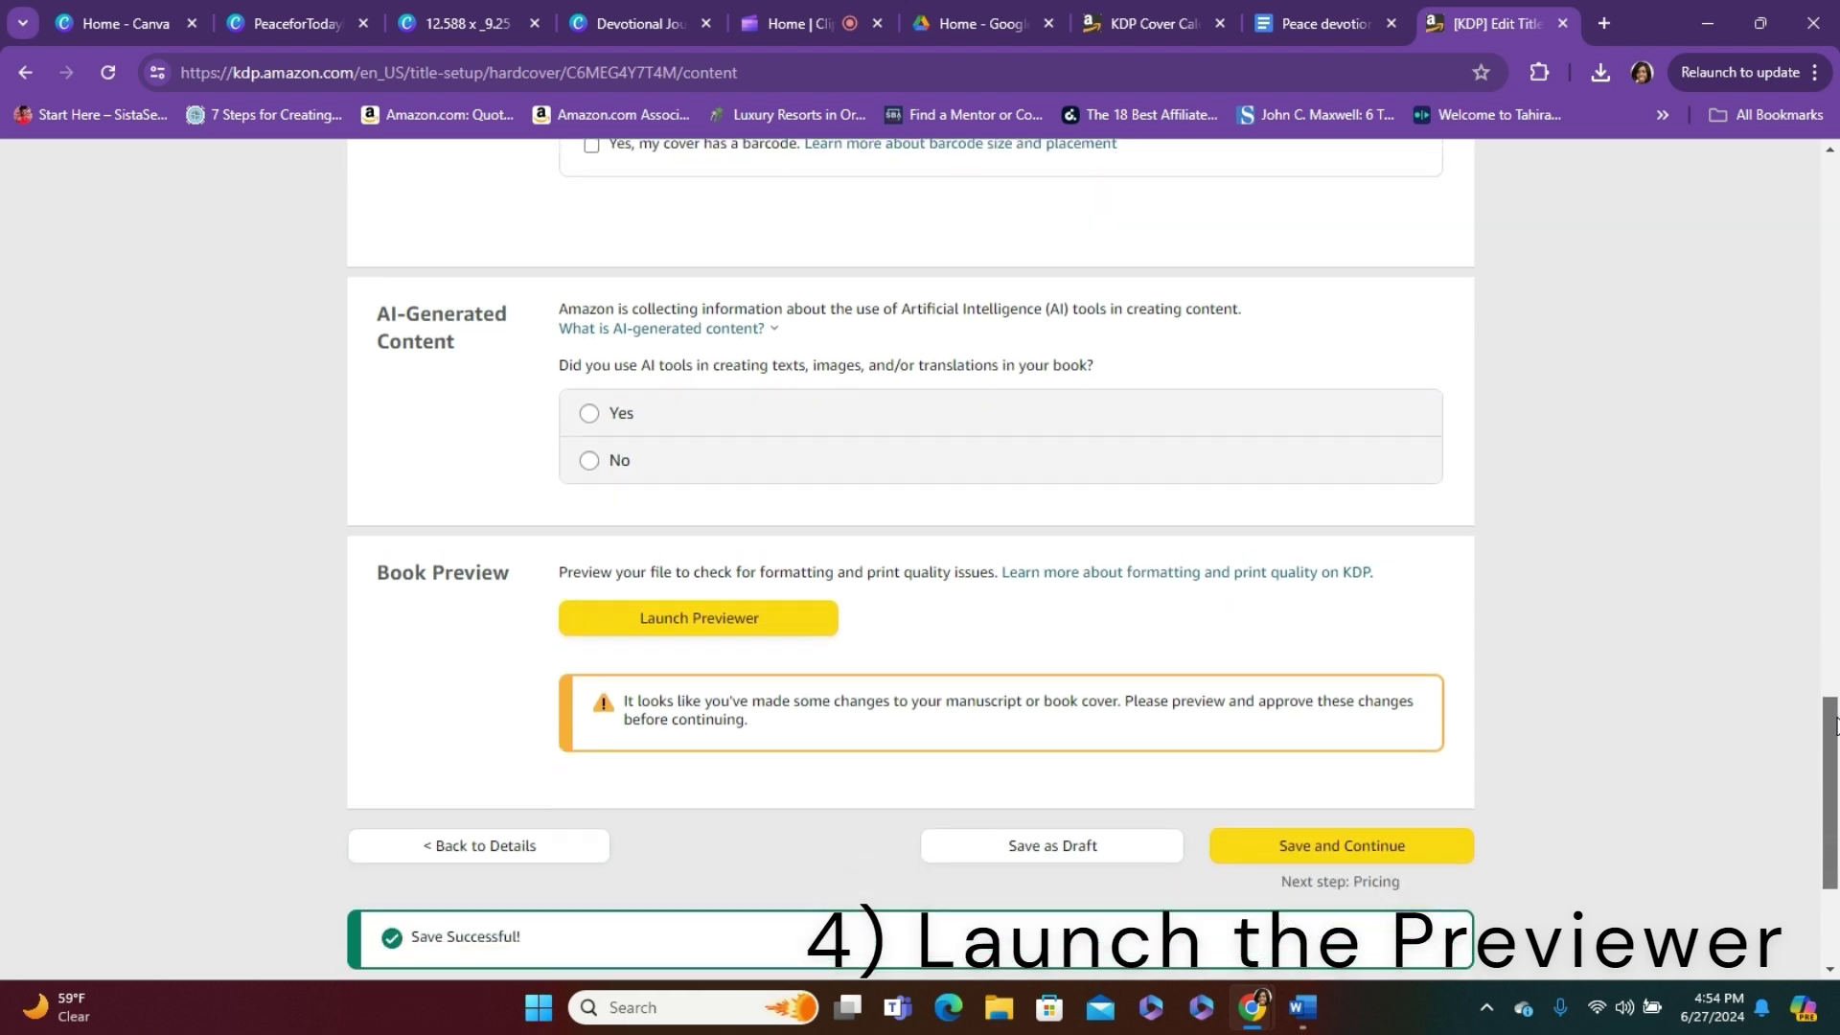
- Check the cover in the print previewer and approve it
{"action": "left_click", "coordinate": [739, 618]}
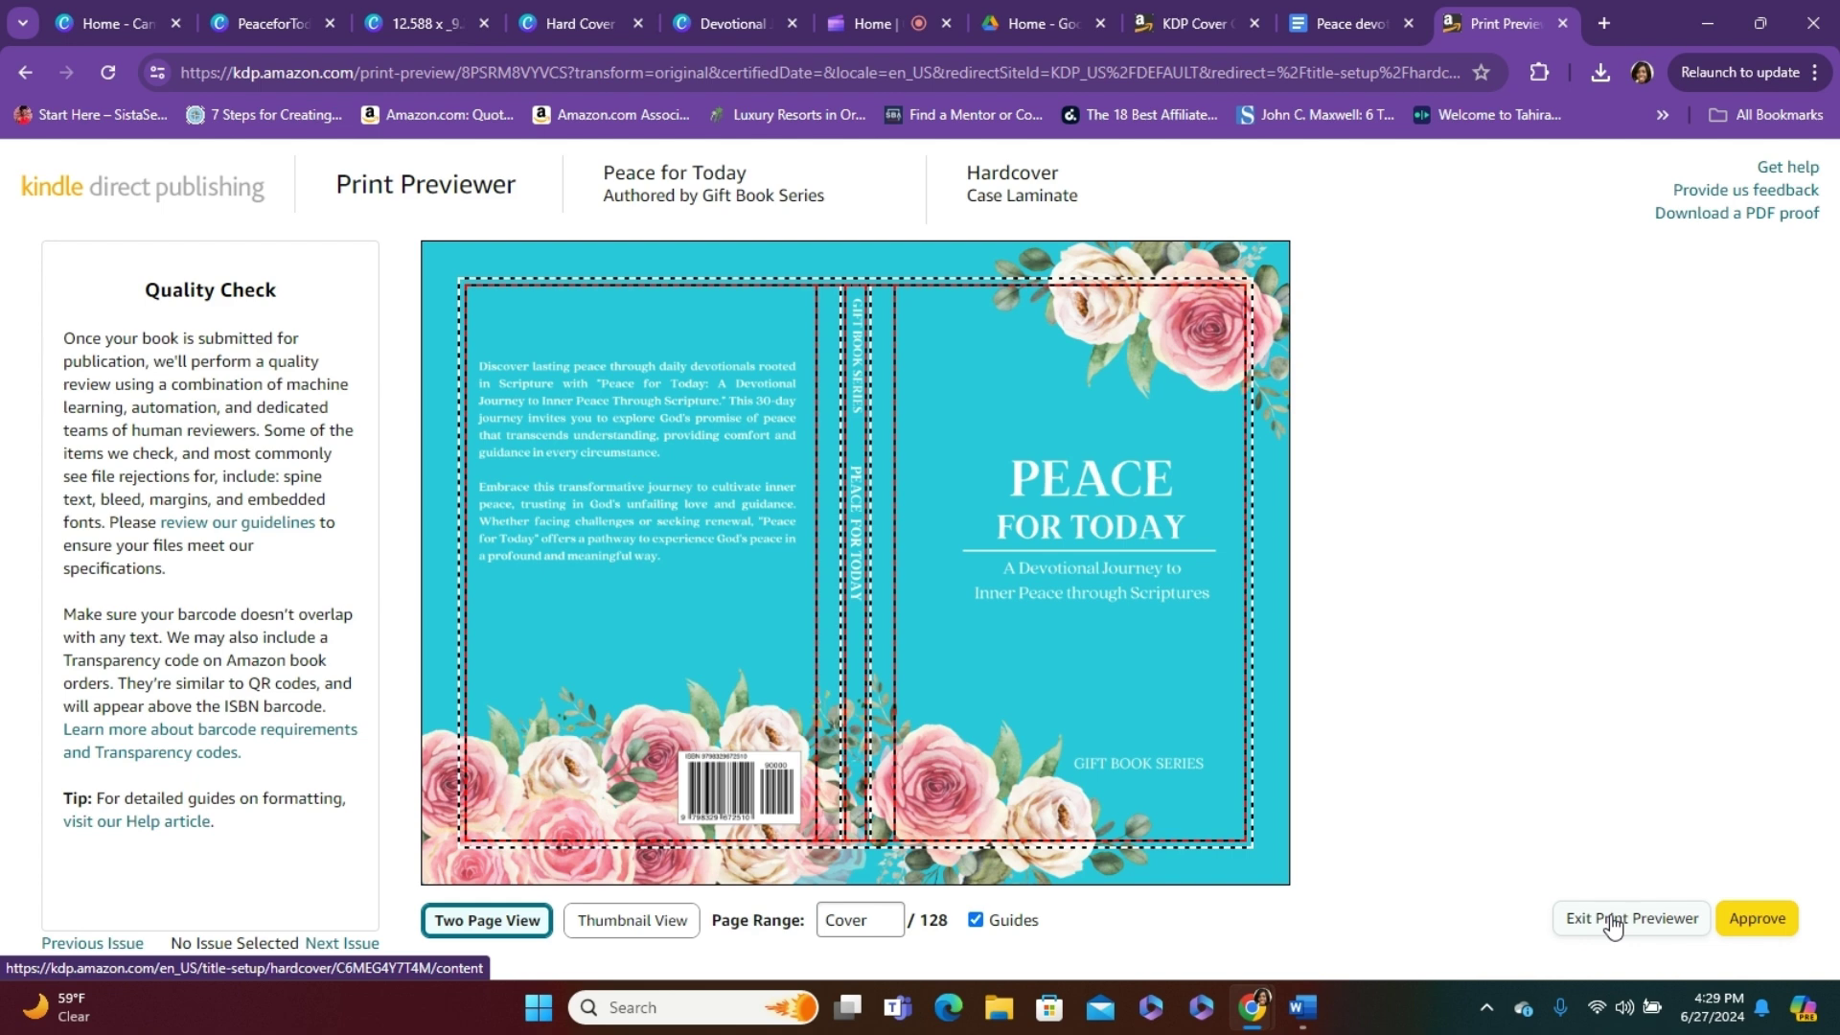
{"action": "left_click", "coordinate": [1753, 927]}
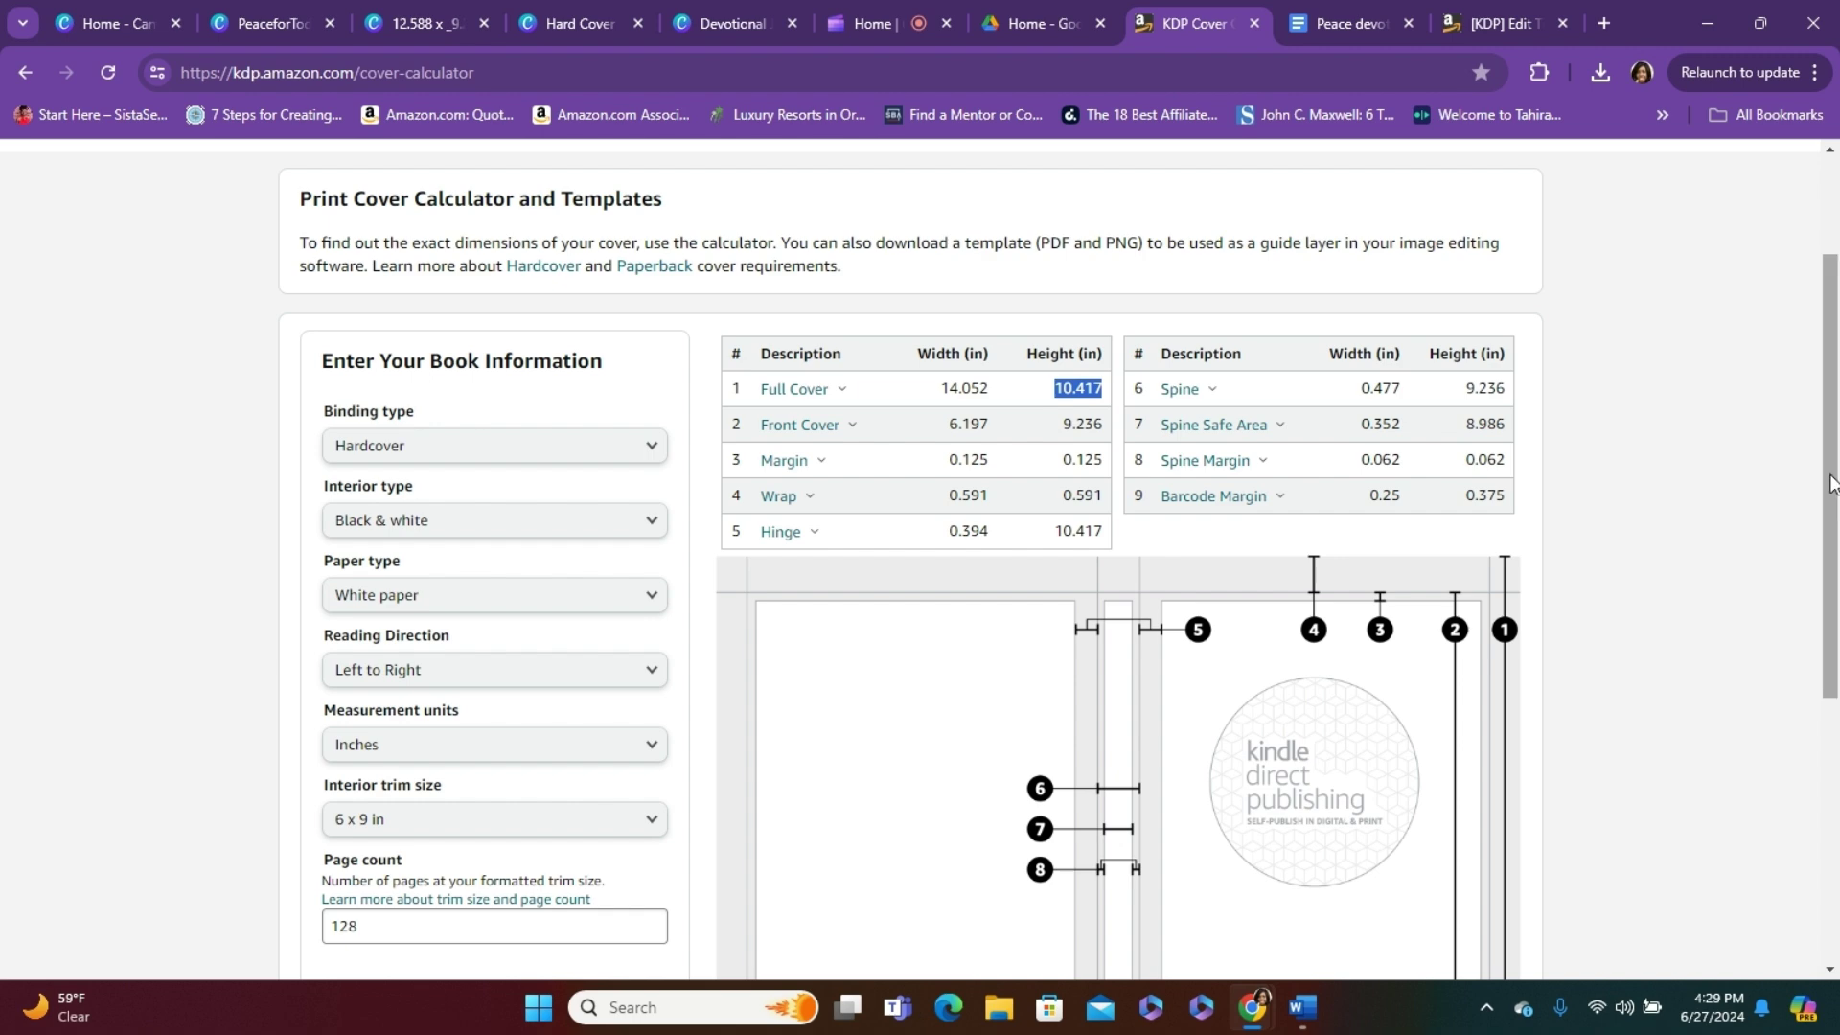
{"action": "left_click_drag", "start_coordinate": [1831, 487], "coordinate": [1831, 392]}
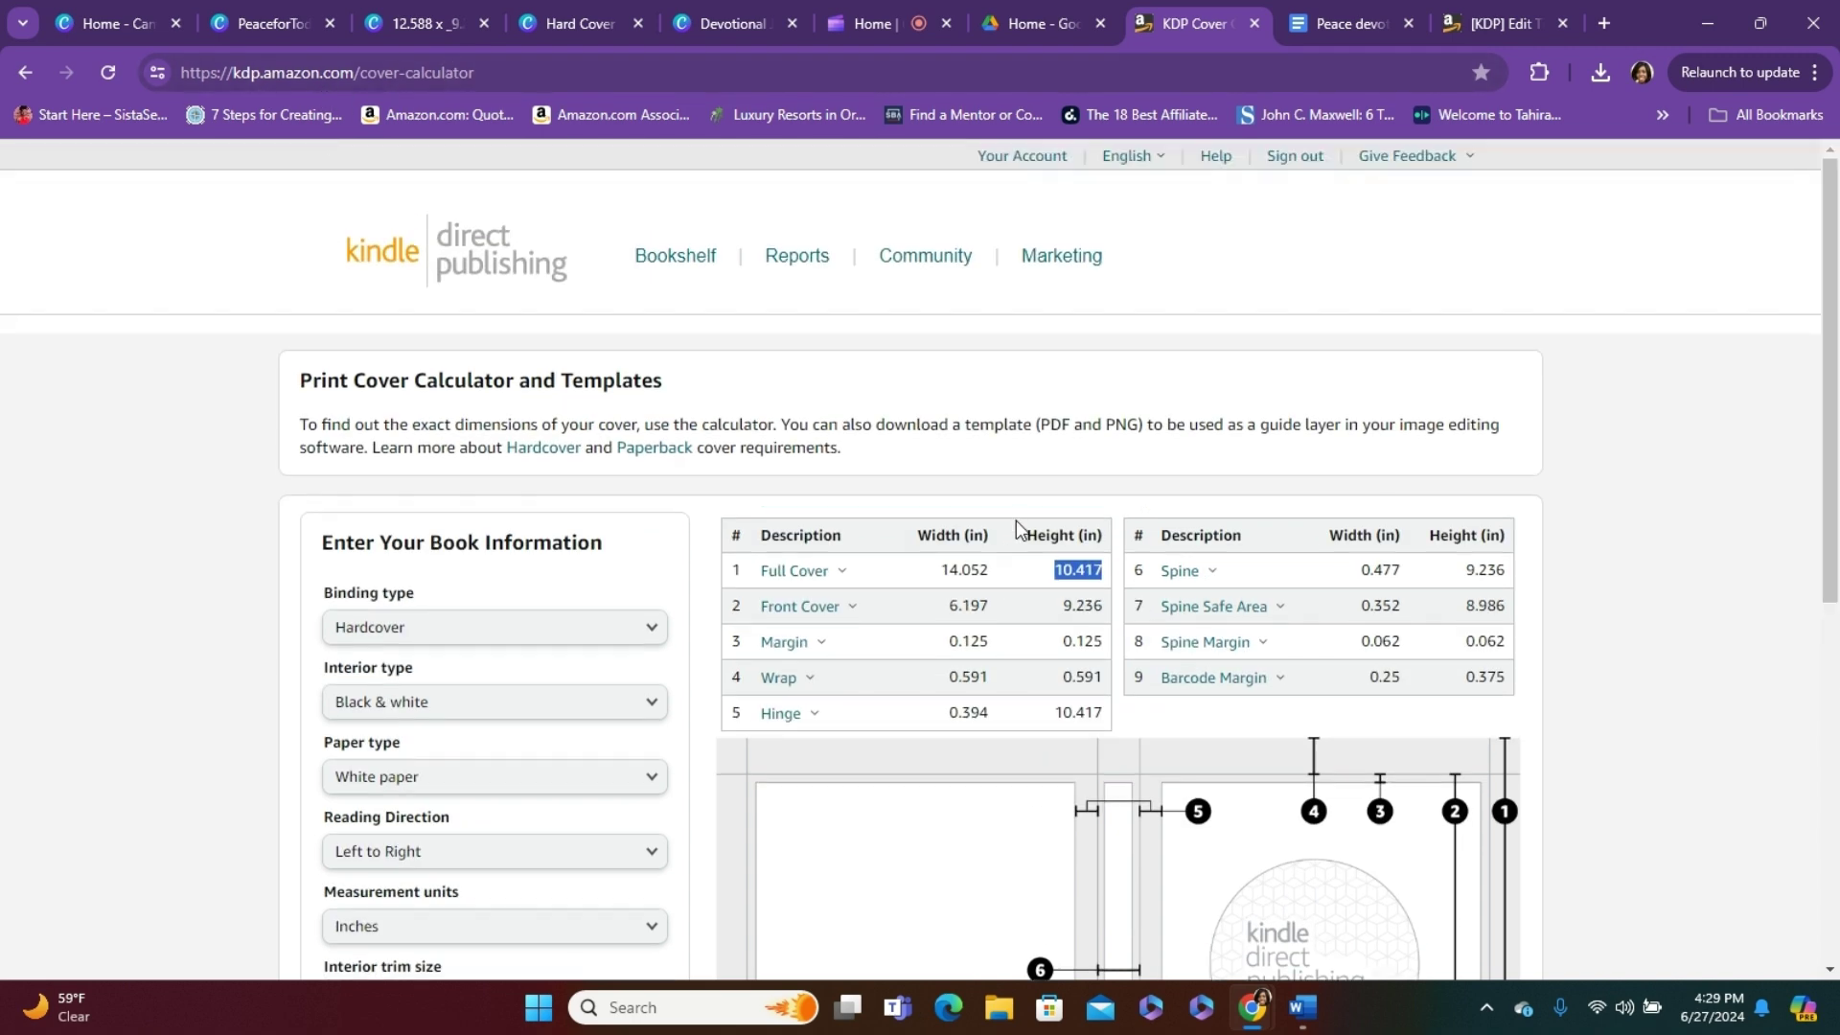
- Recalculate for a 6 x 9 in Paperback, giving a 12.538 x 9.25 in full cover
{"action": "left_click", "coordinate": [642, 626]}
{"action": "left_click", "coordinate": [553, 655]}
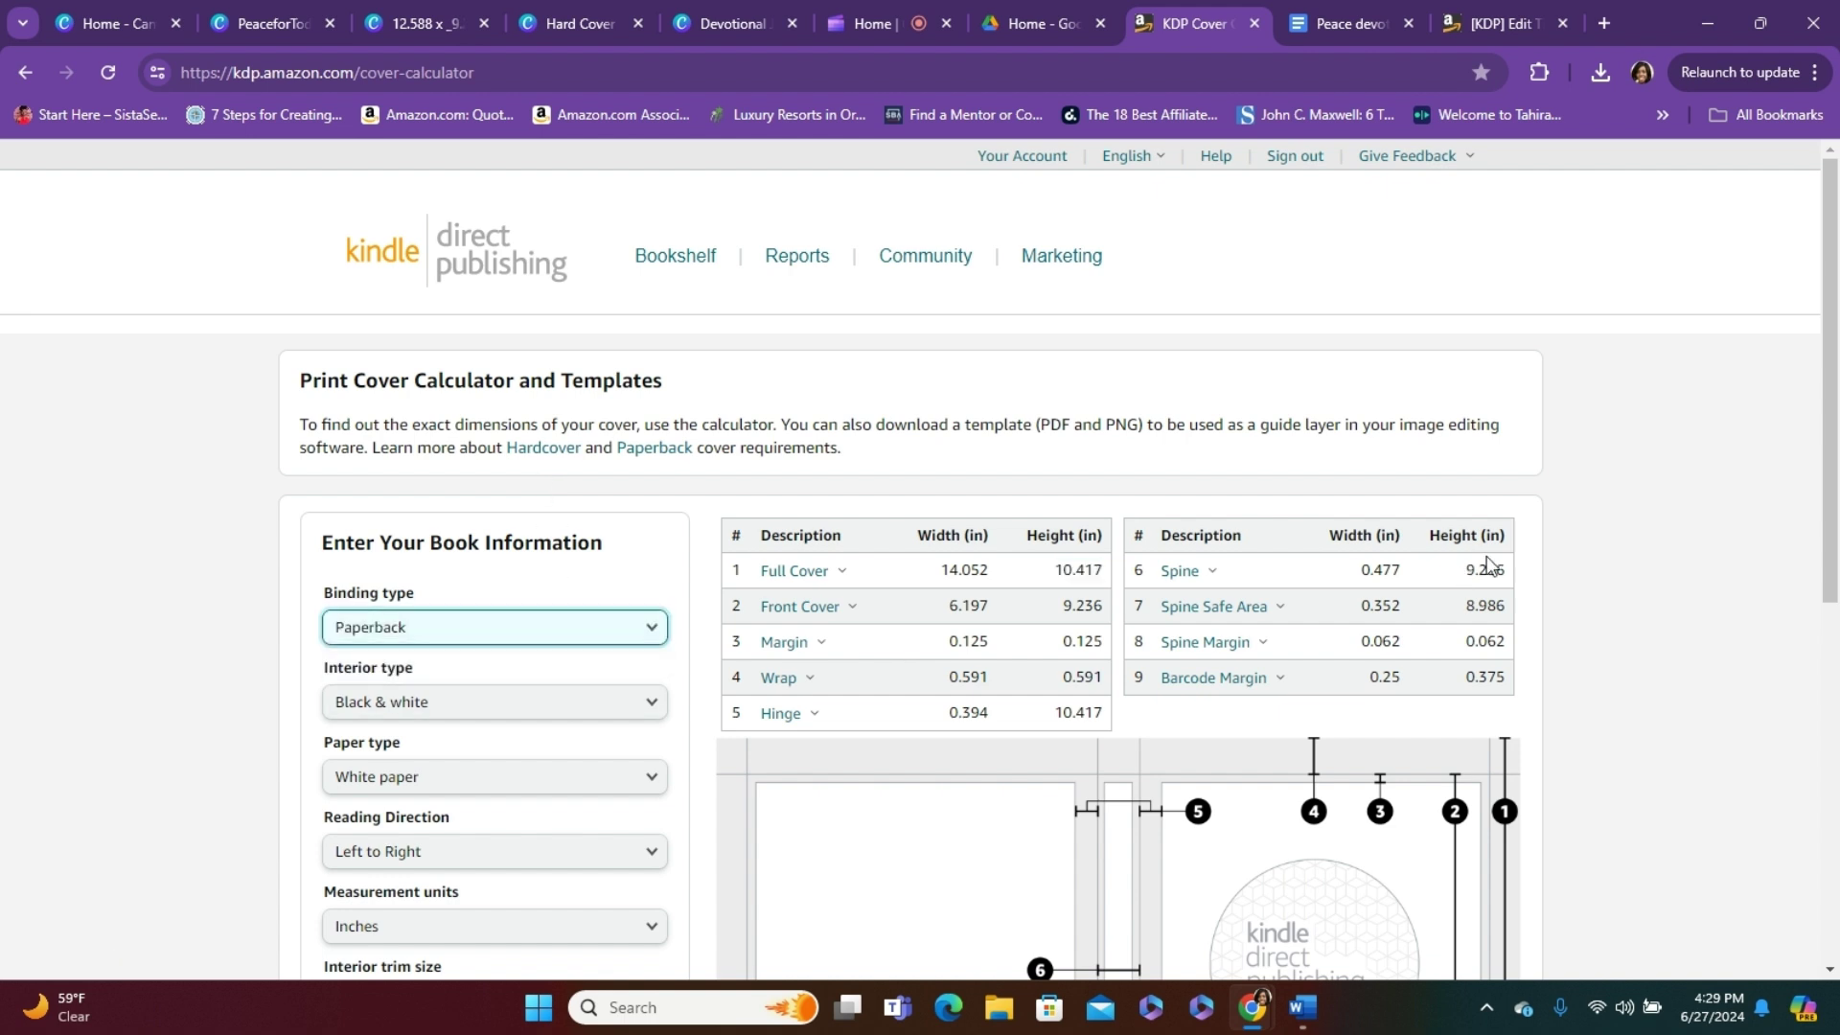
{"action": "left_click_drag", "start_coordinate": [1833, 410], "coordinate": [1837, 601]}
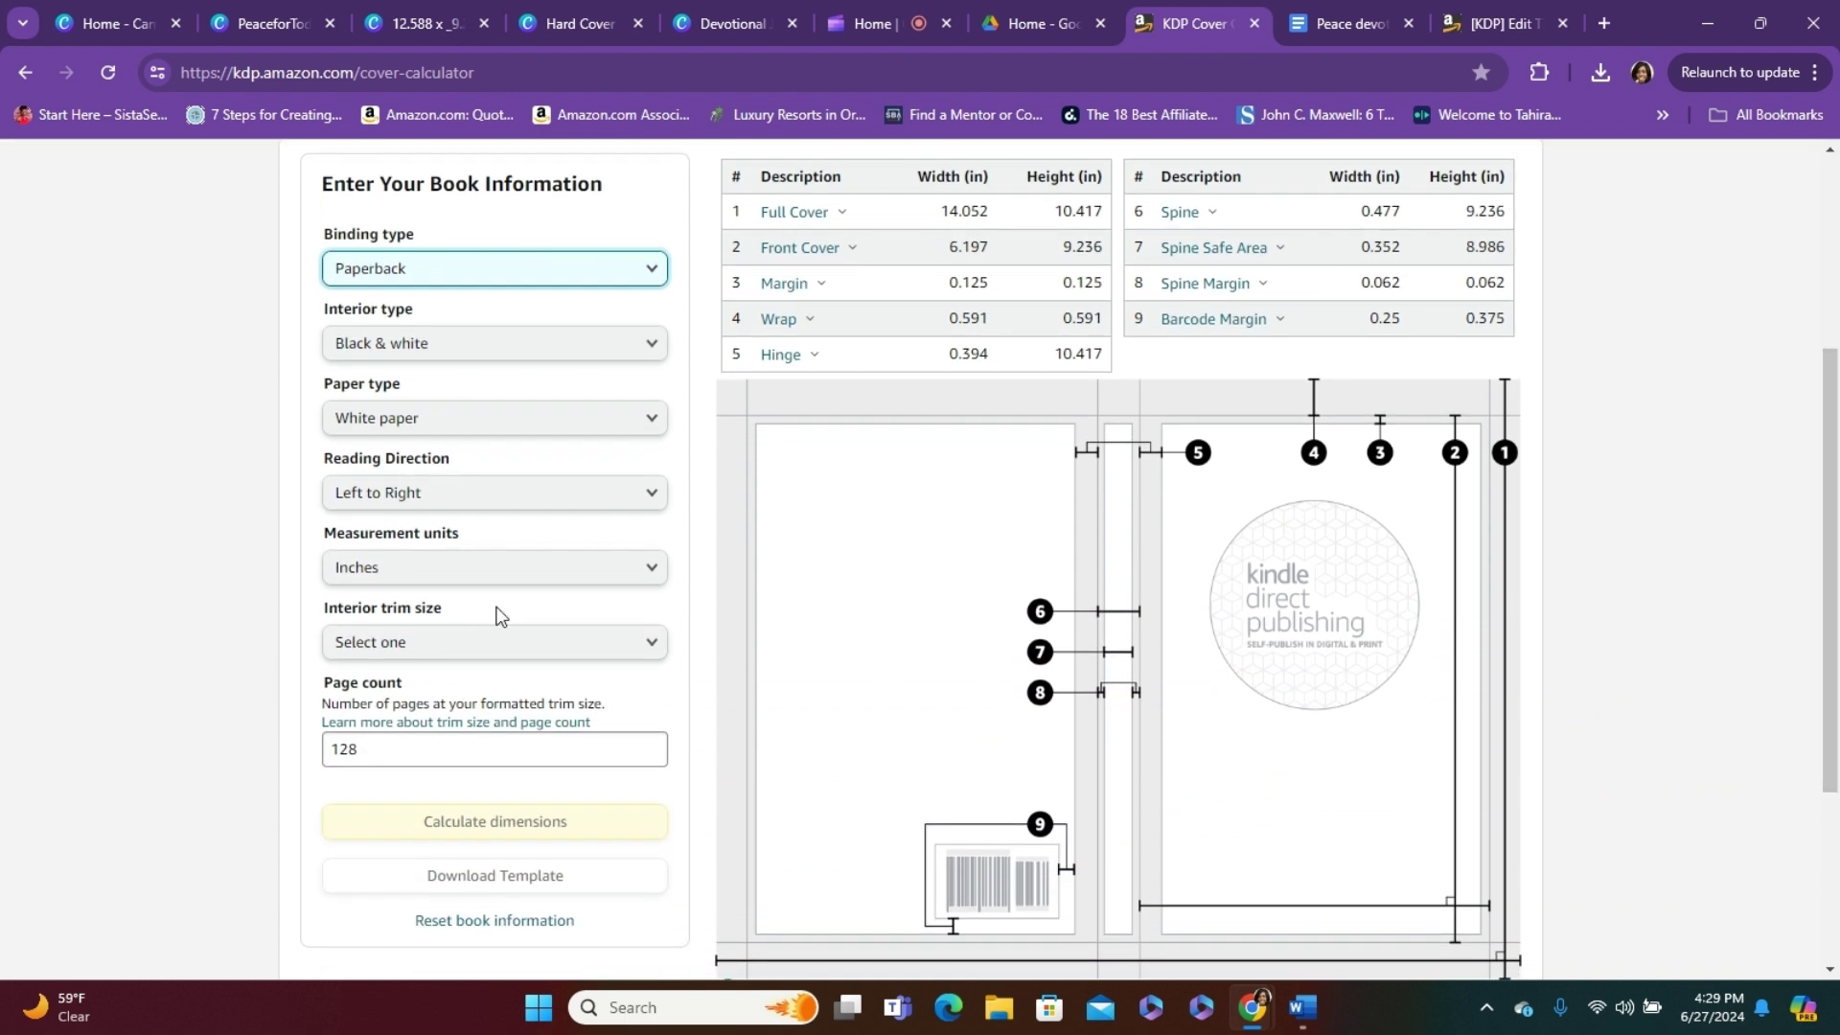
{"action": "left_click", "coordinate": [625, 643]}
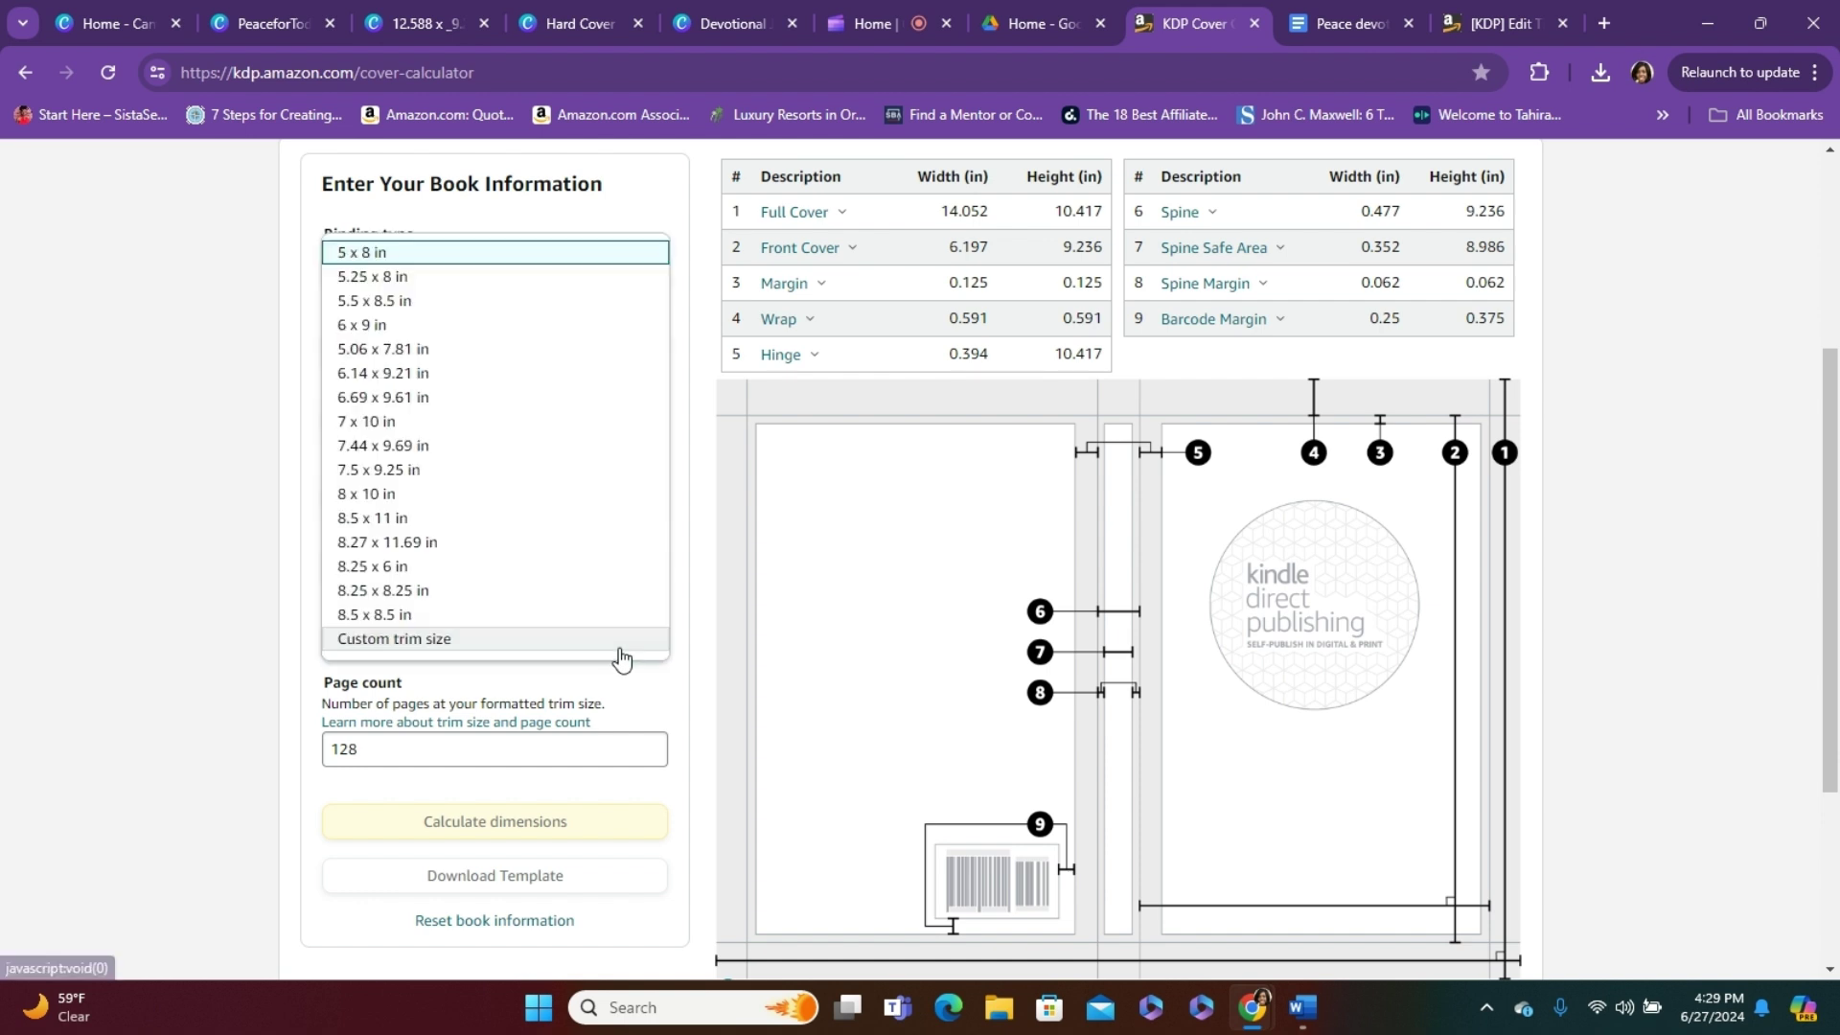
{"action": "left_click", "coordinate": [373, 327]}
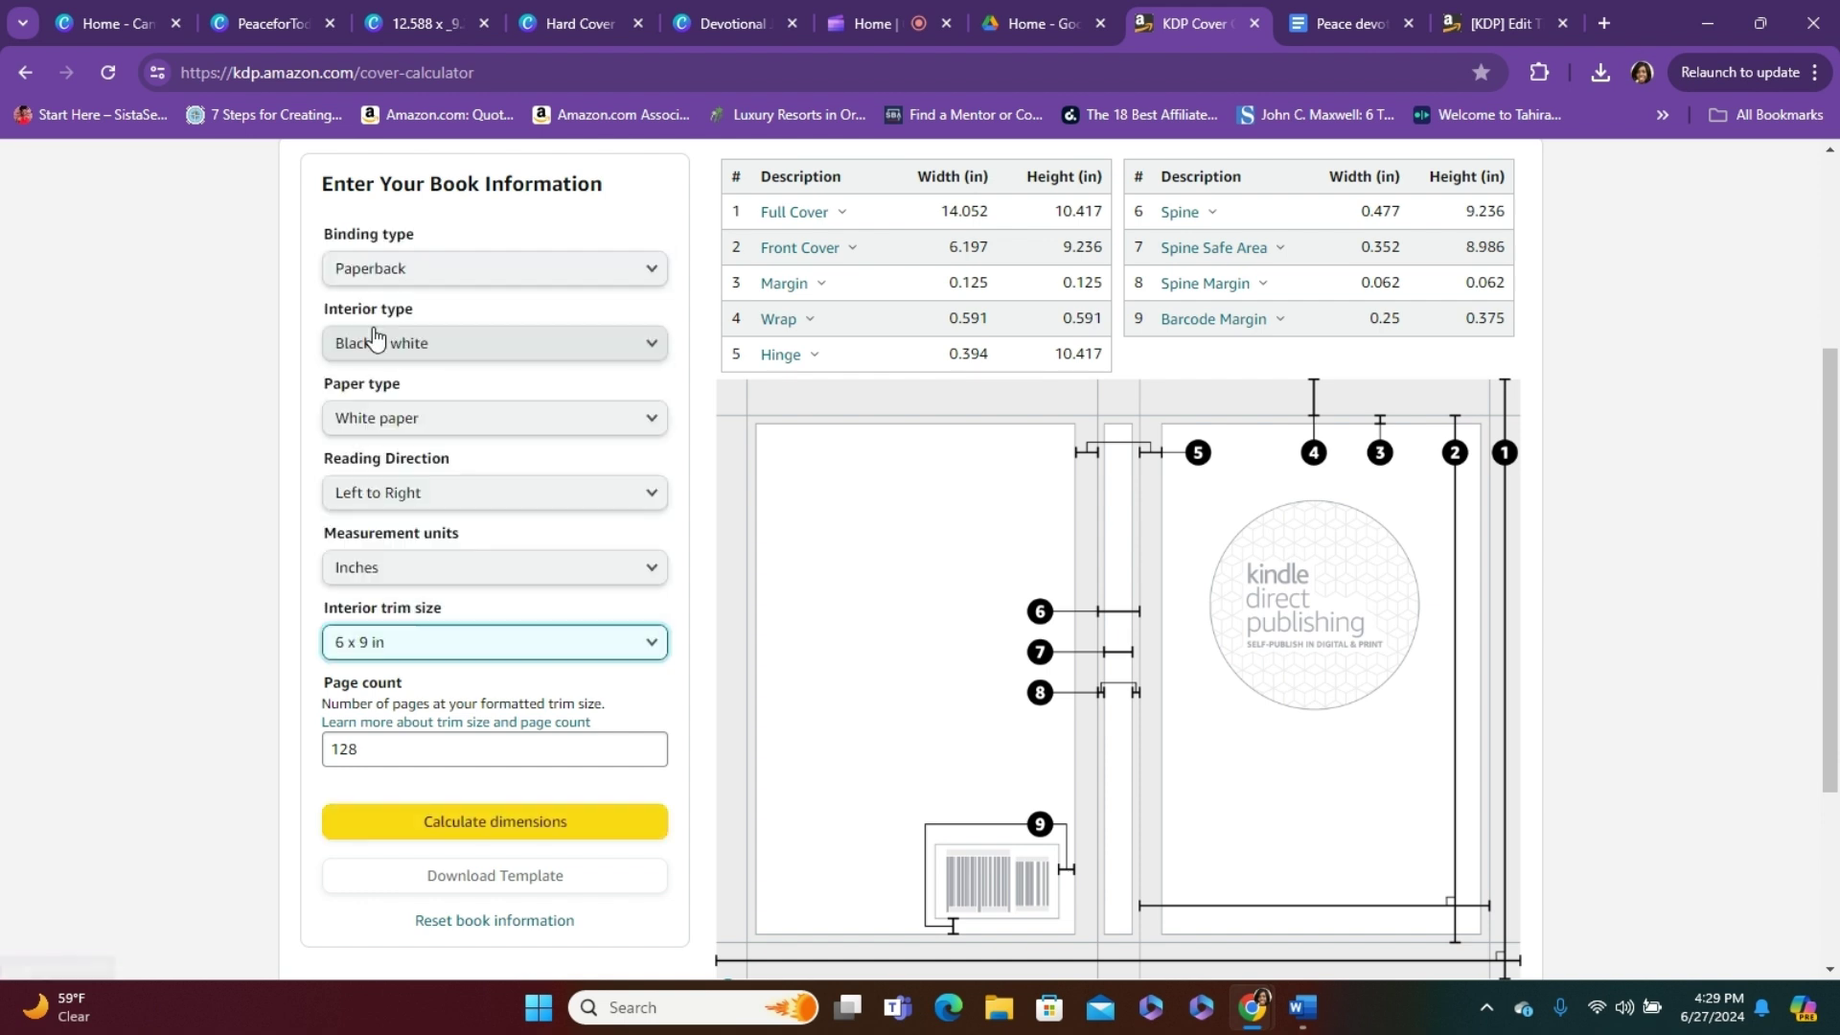
{"action": "left_click", "coordinate": [493, 829]}
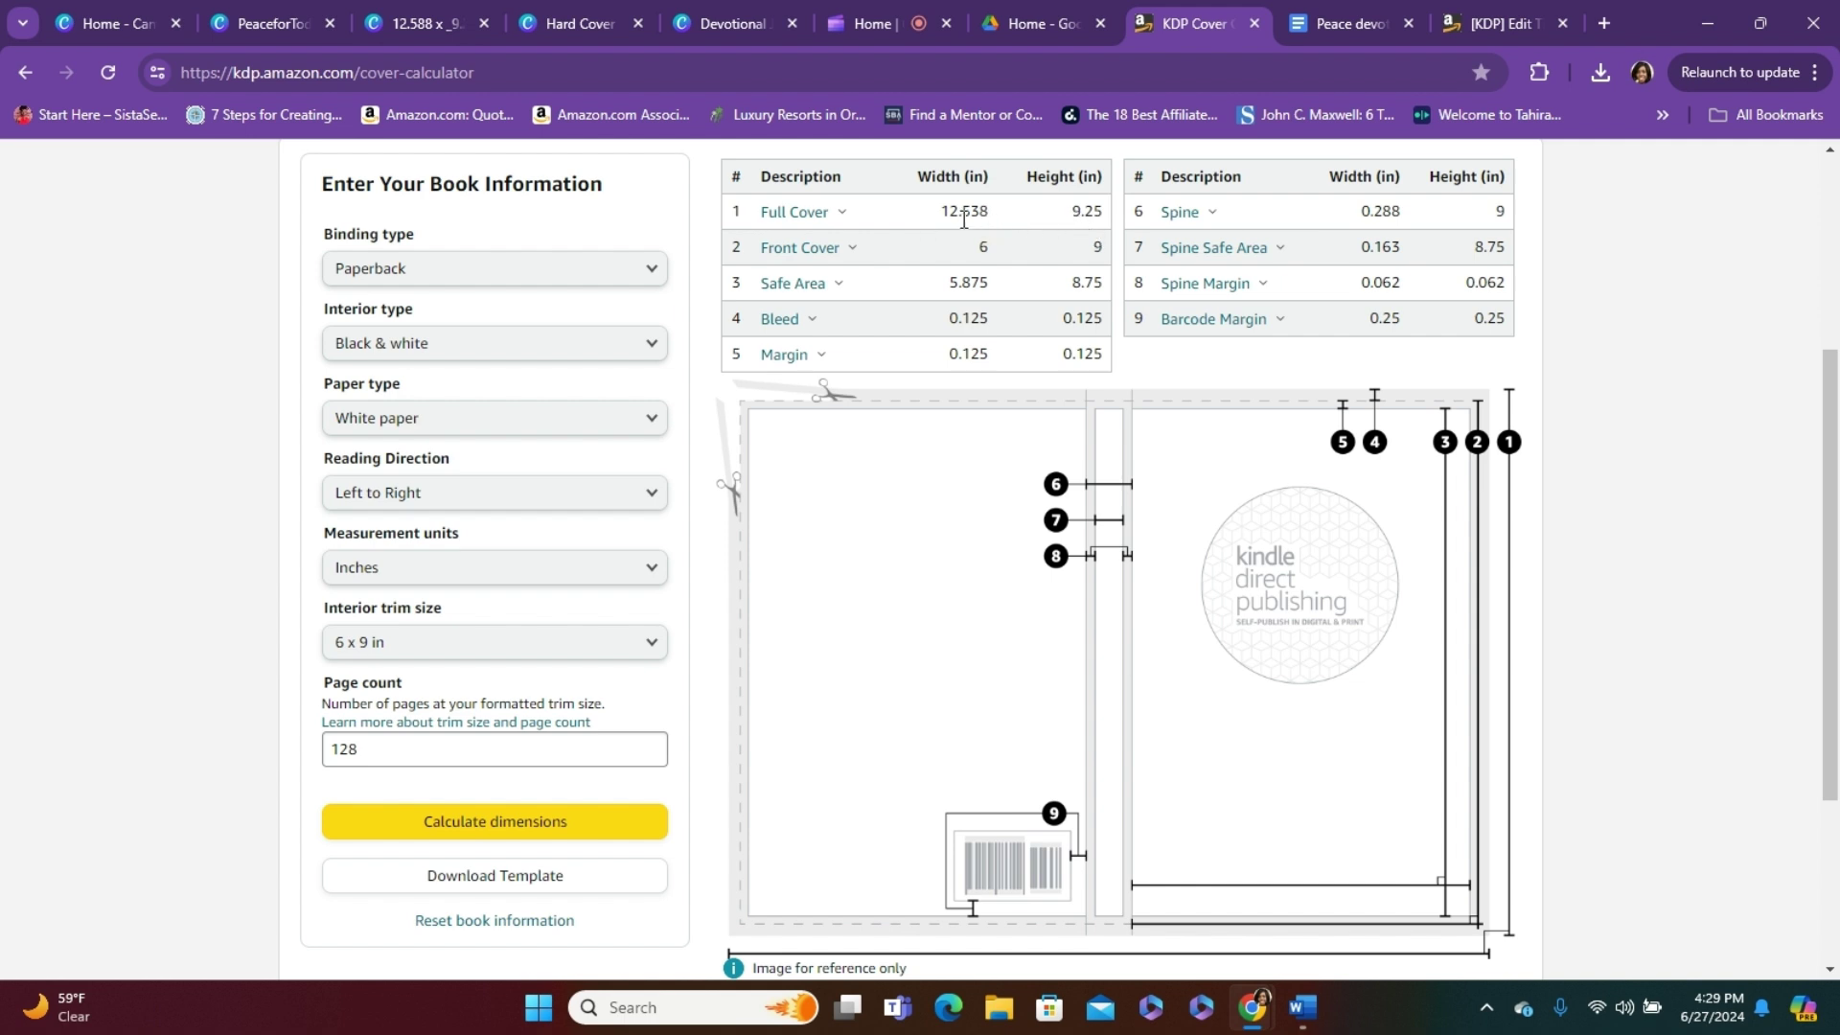
- Set a Canva custom resize width of 12.538 in, confirmed against the calculator, and preview it
{"action": "left_click", "coordinate": [417, 27]}
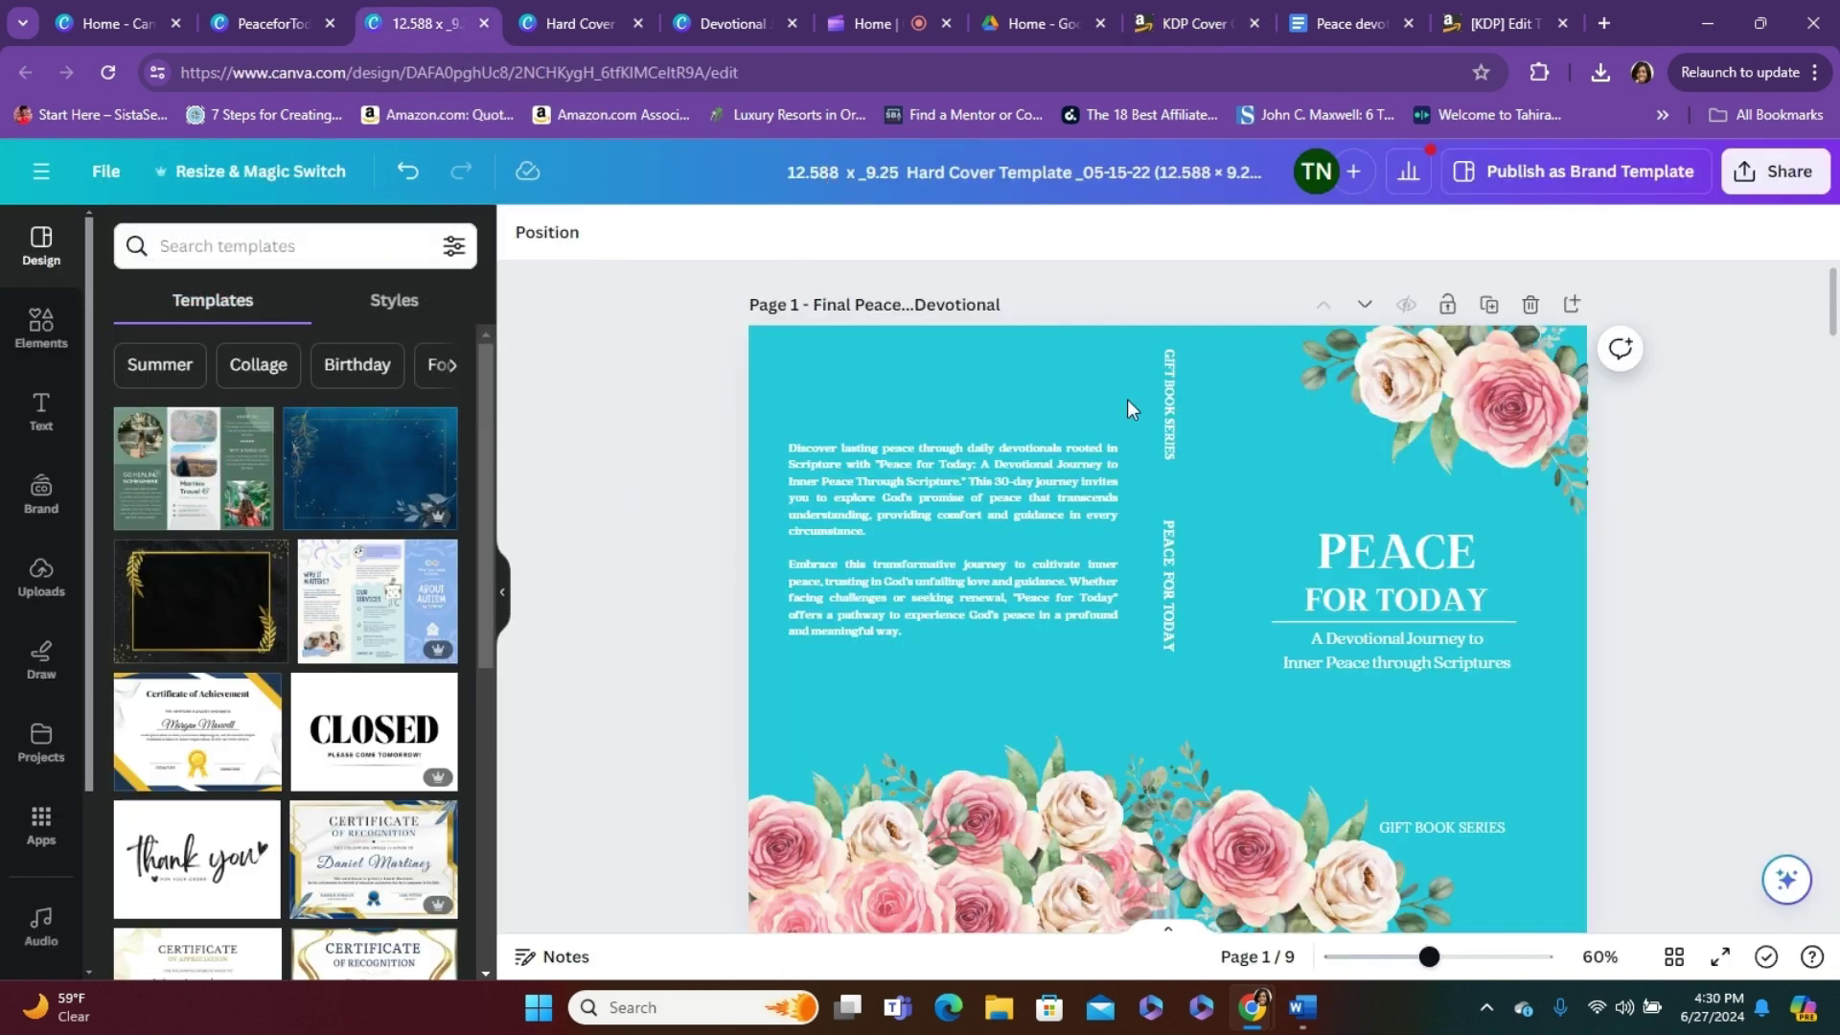
{"action": "left_click", "coordinate": [254, 178]}
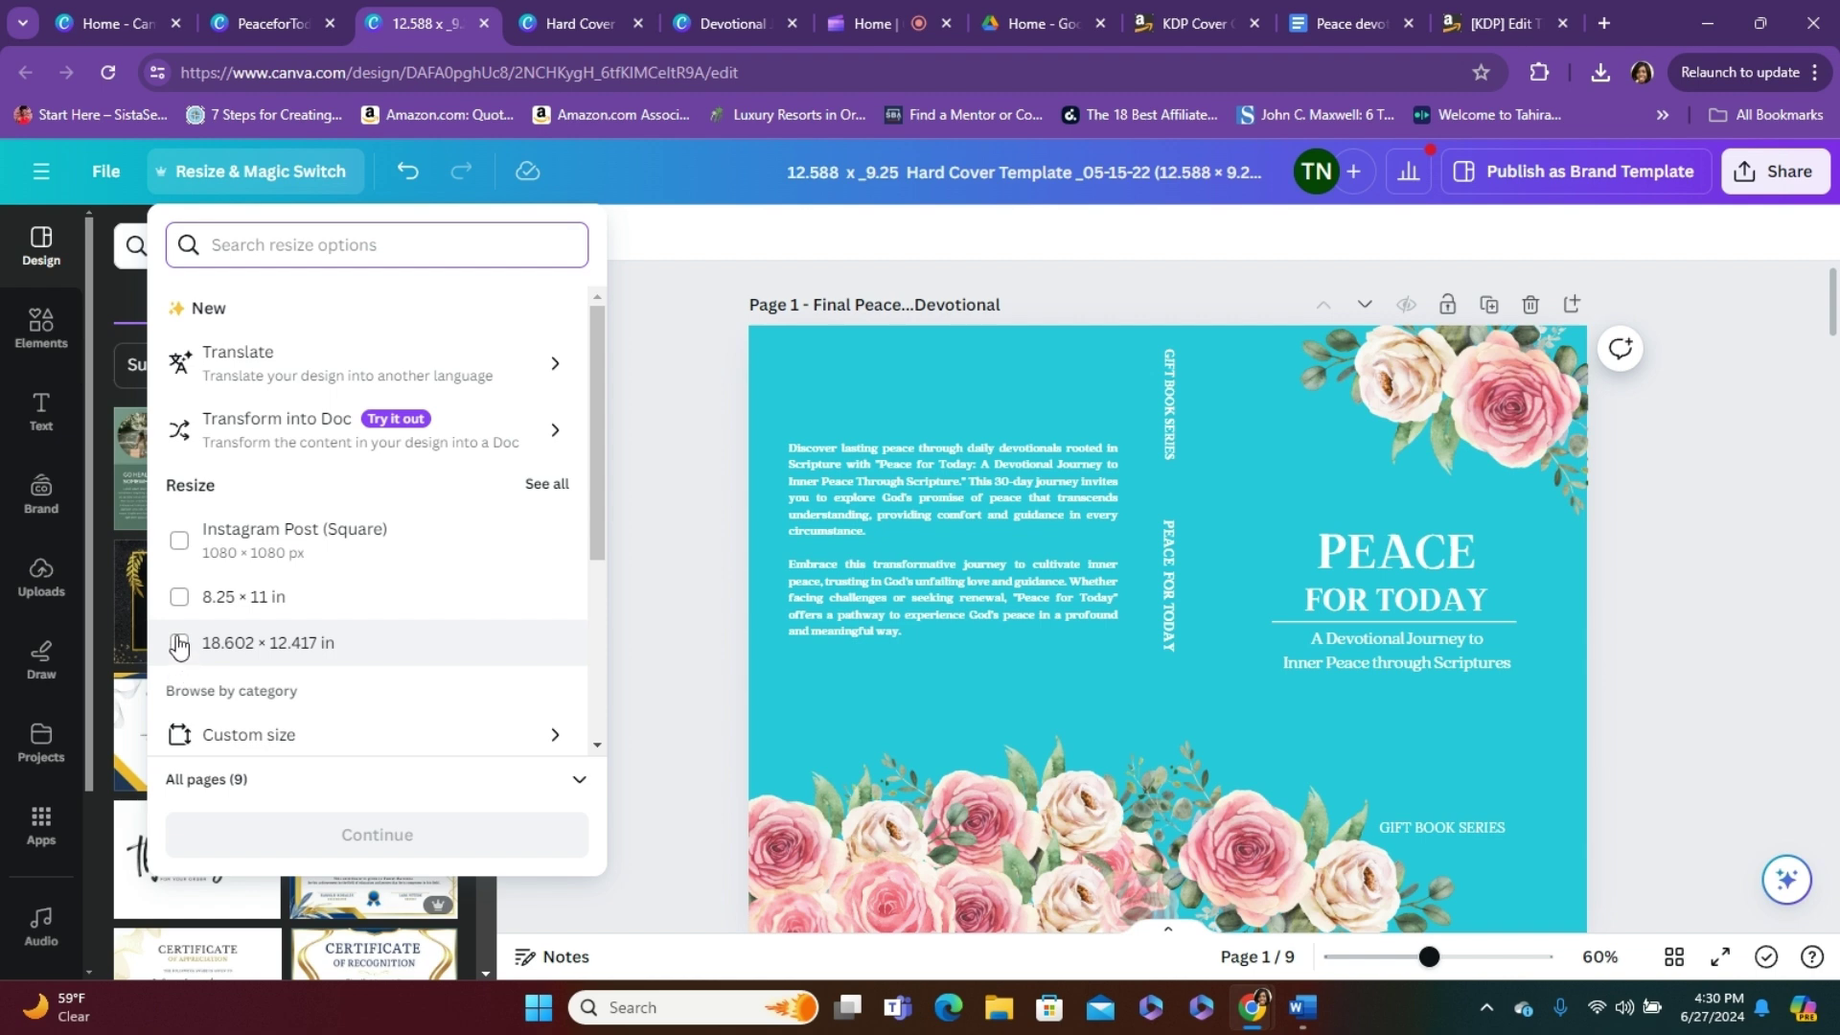
{"action": "mouse_move", "coordinate": [592, 562]}
{"action": "left_mouse_down"}
{"action": "mouse_move", "coordinate": [615, 738]}
{"action": "mouse_move", "coordinate": [615, 619]}
{"action": "left_mouse_up"}
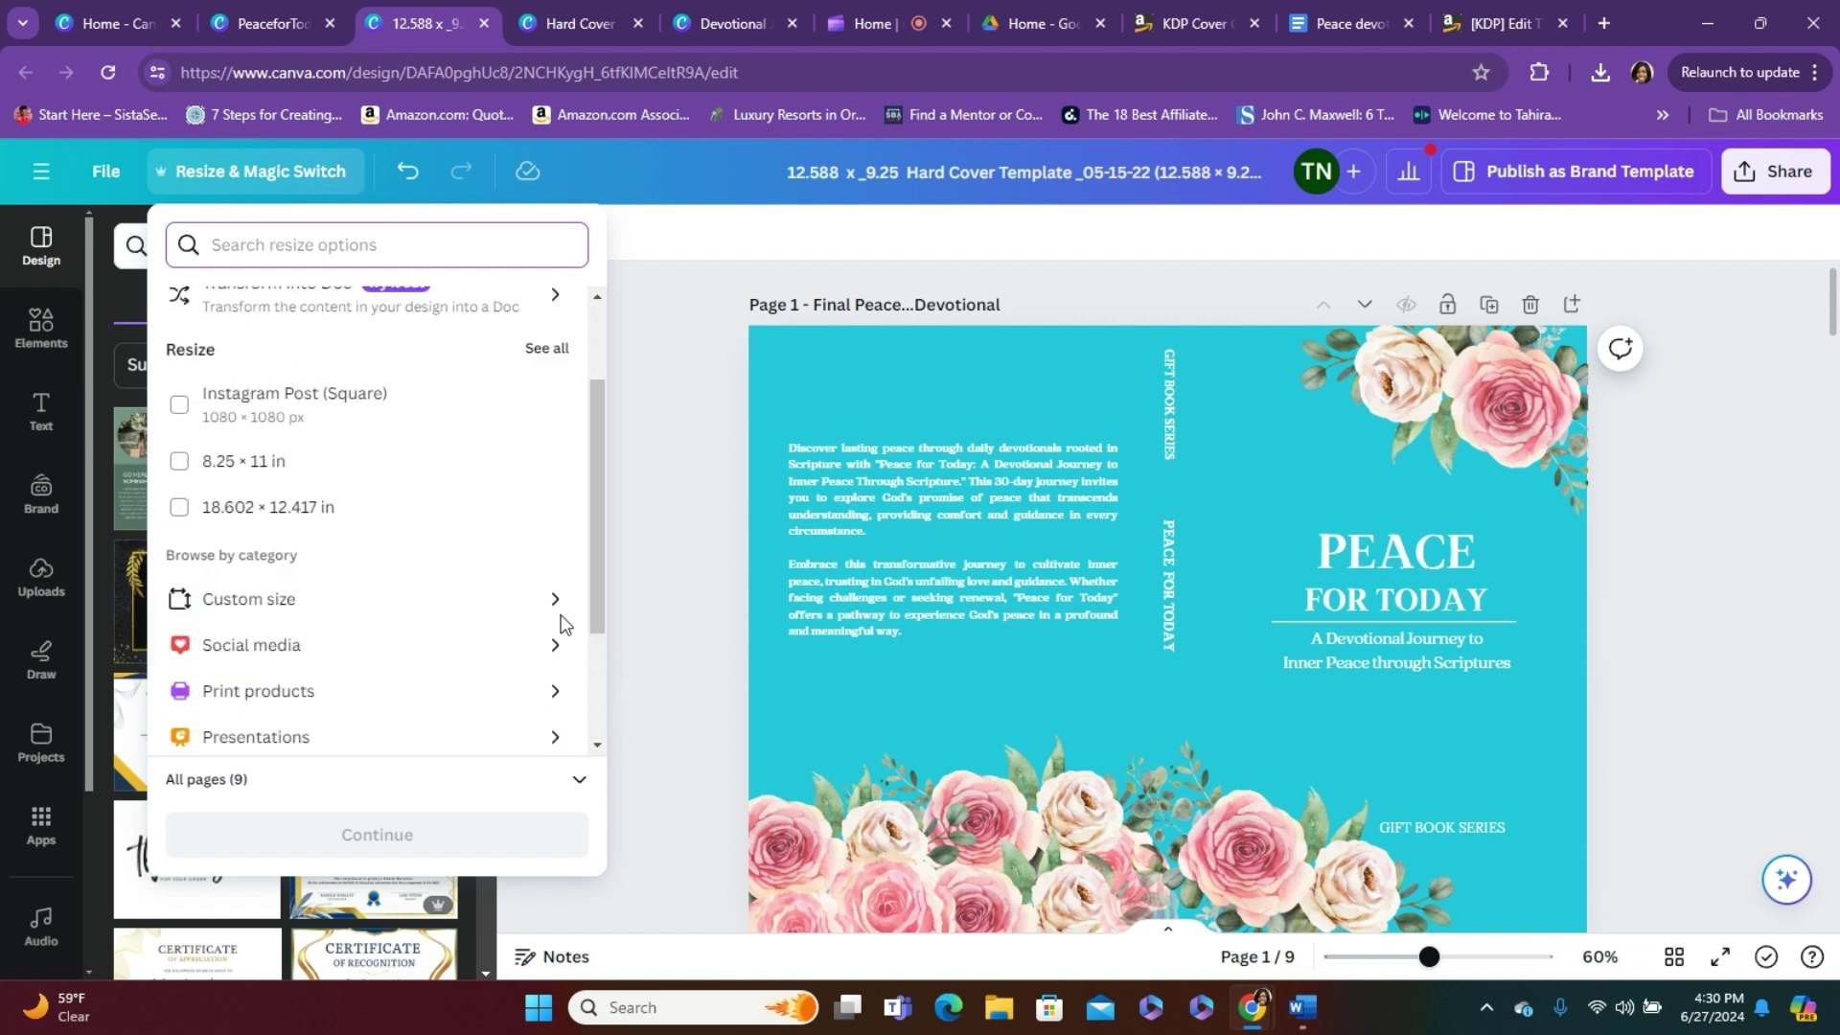
{"action": "left_click", "coordinate": [357, 600]}
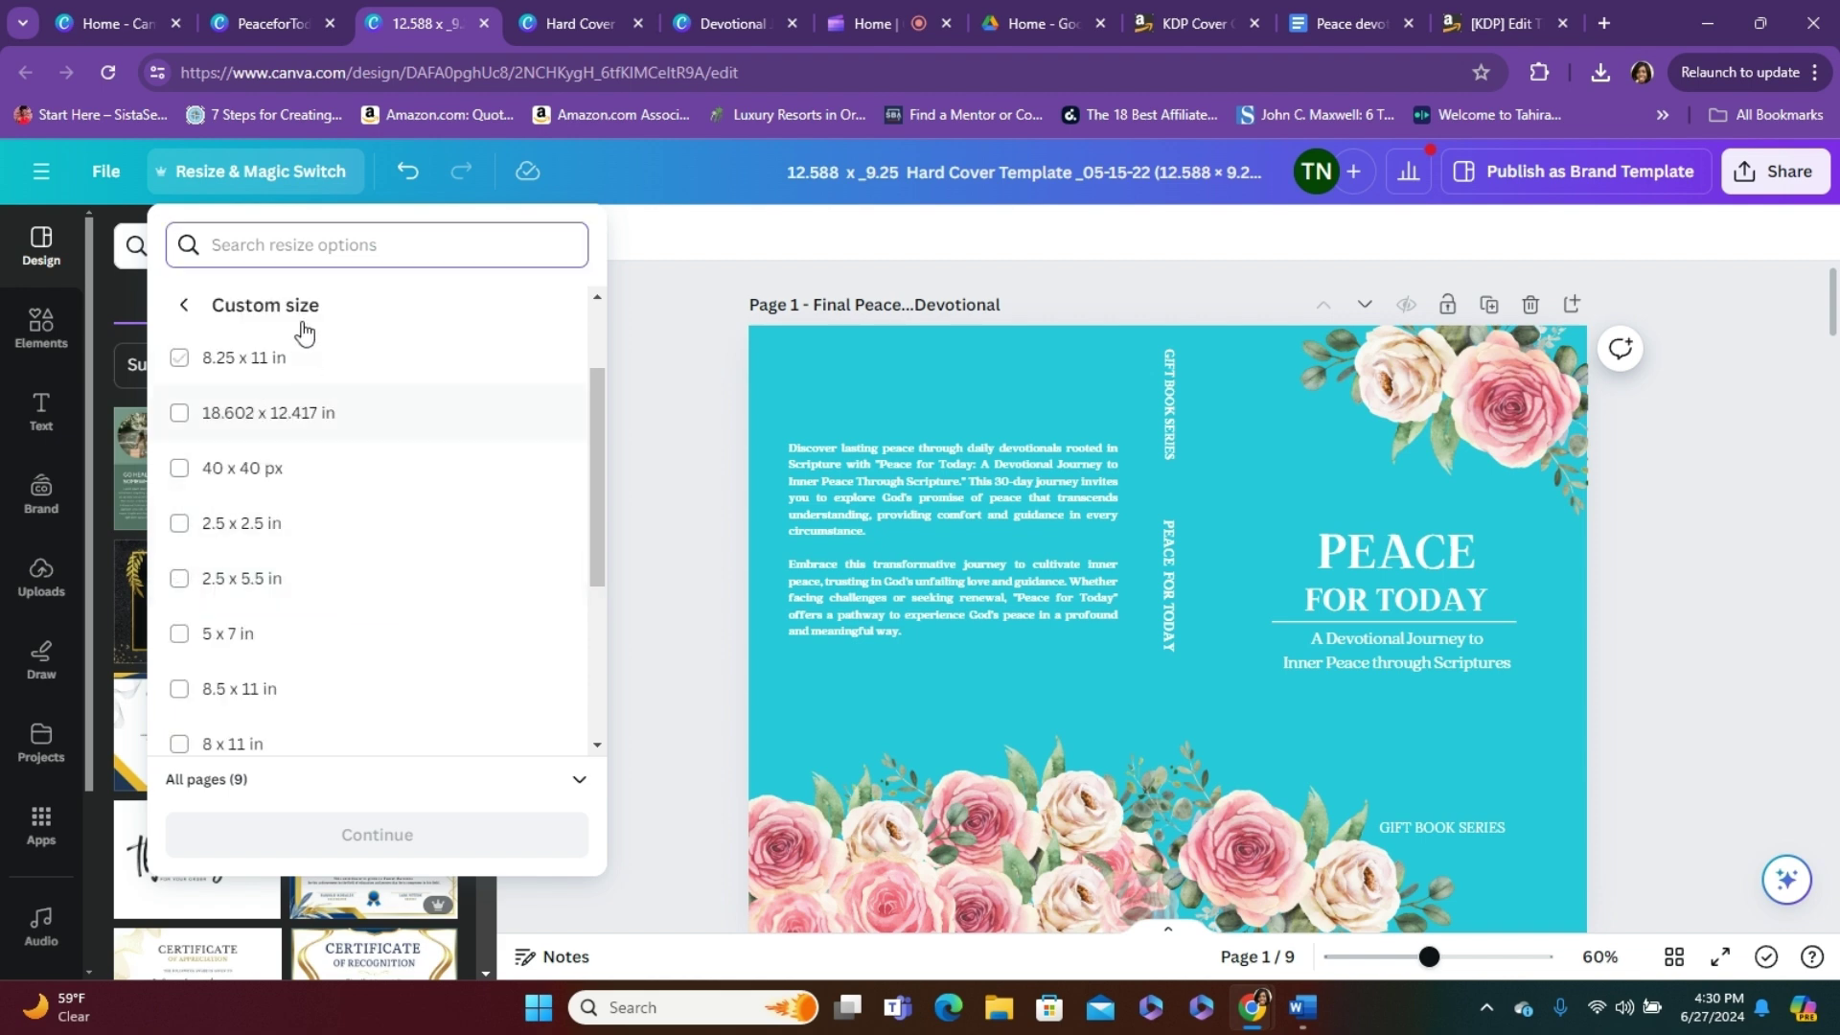
{"action": "left_click", "coordinate": [288, 254]}
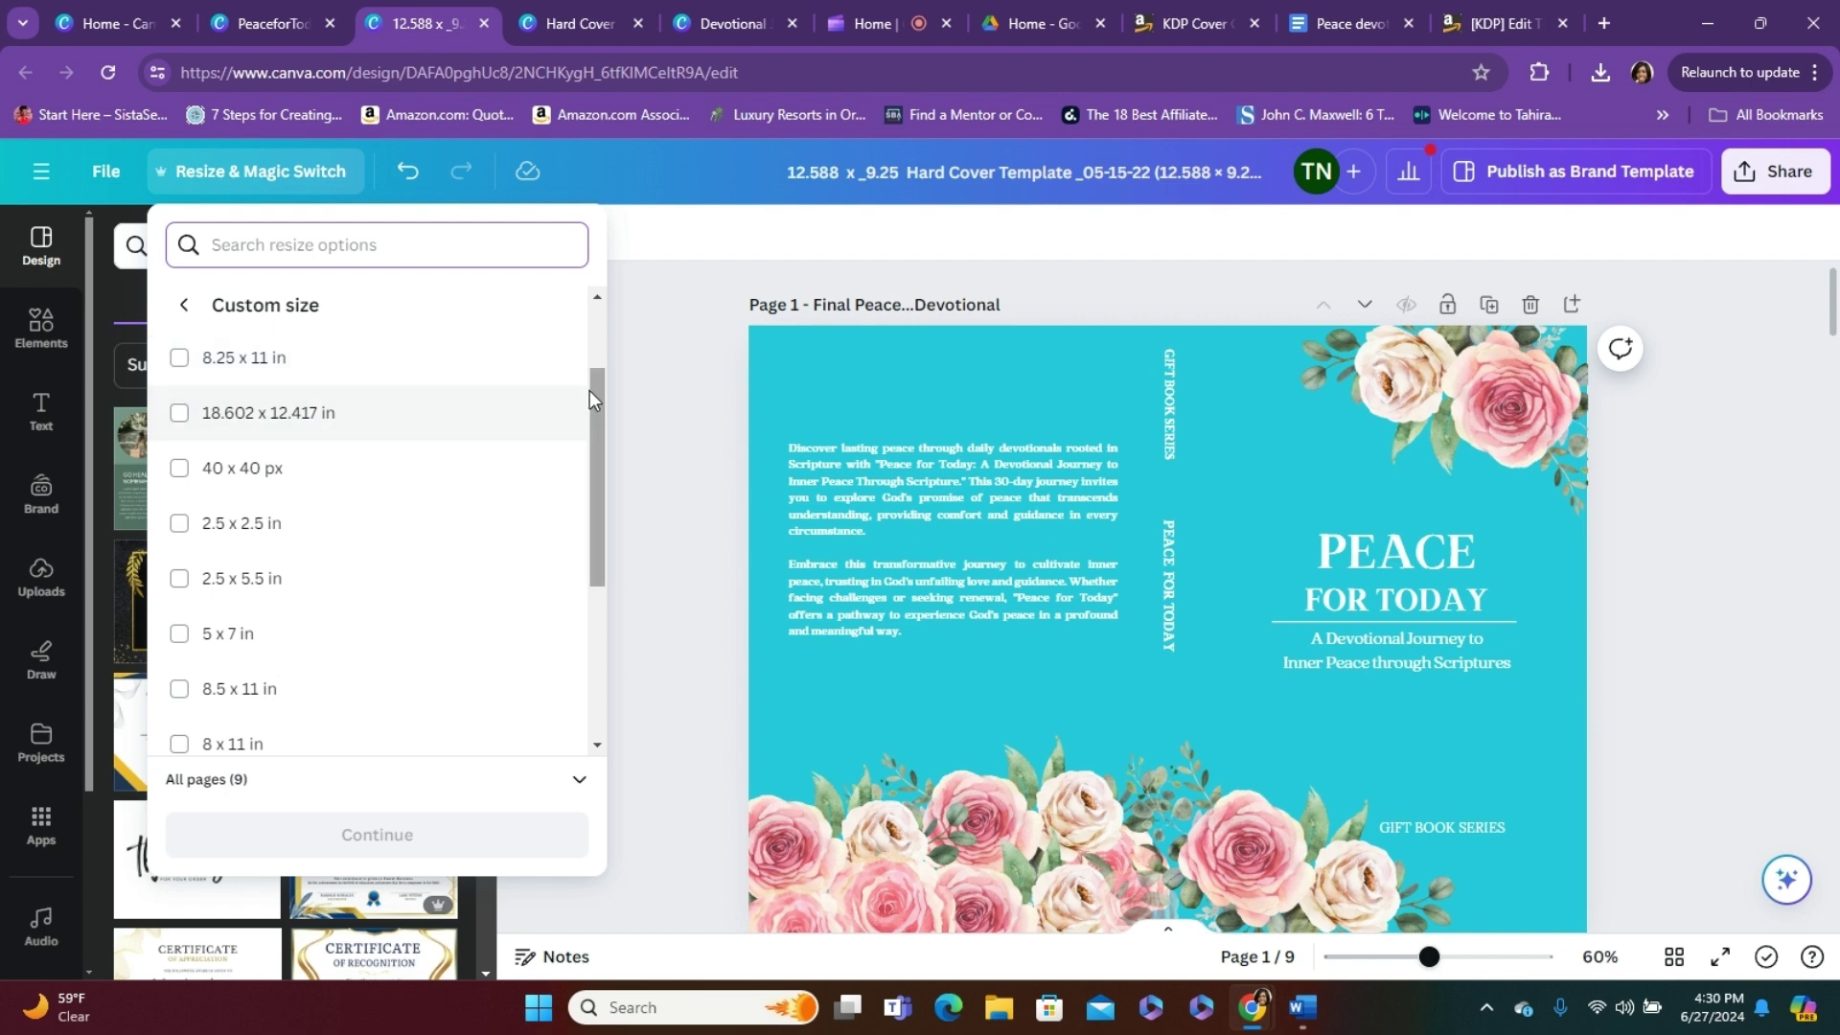
{"action": "mouse_move", "coordinate": [592, 393]}
{"action": "left_mouse_down"}
{"action": "mouse_move", "coordinate": [607, 587]}
{"action": "mouse_move", "coordinate": [593, 361]}
{"action": "left_mouse_up"}
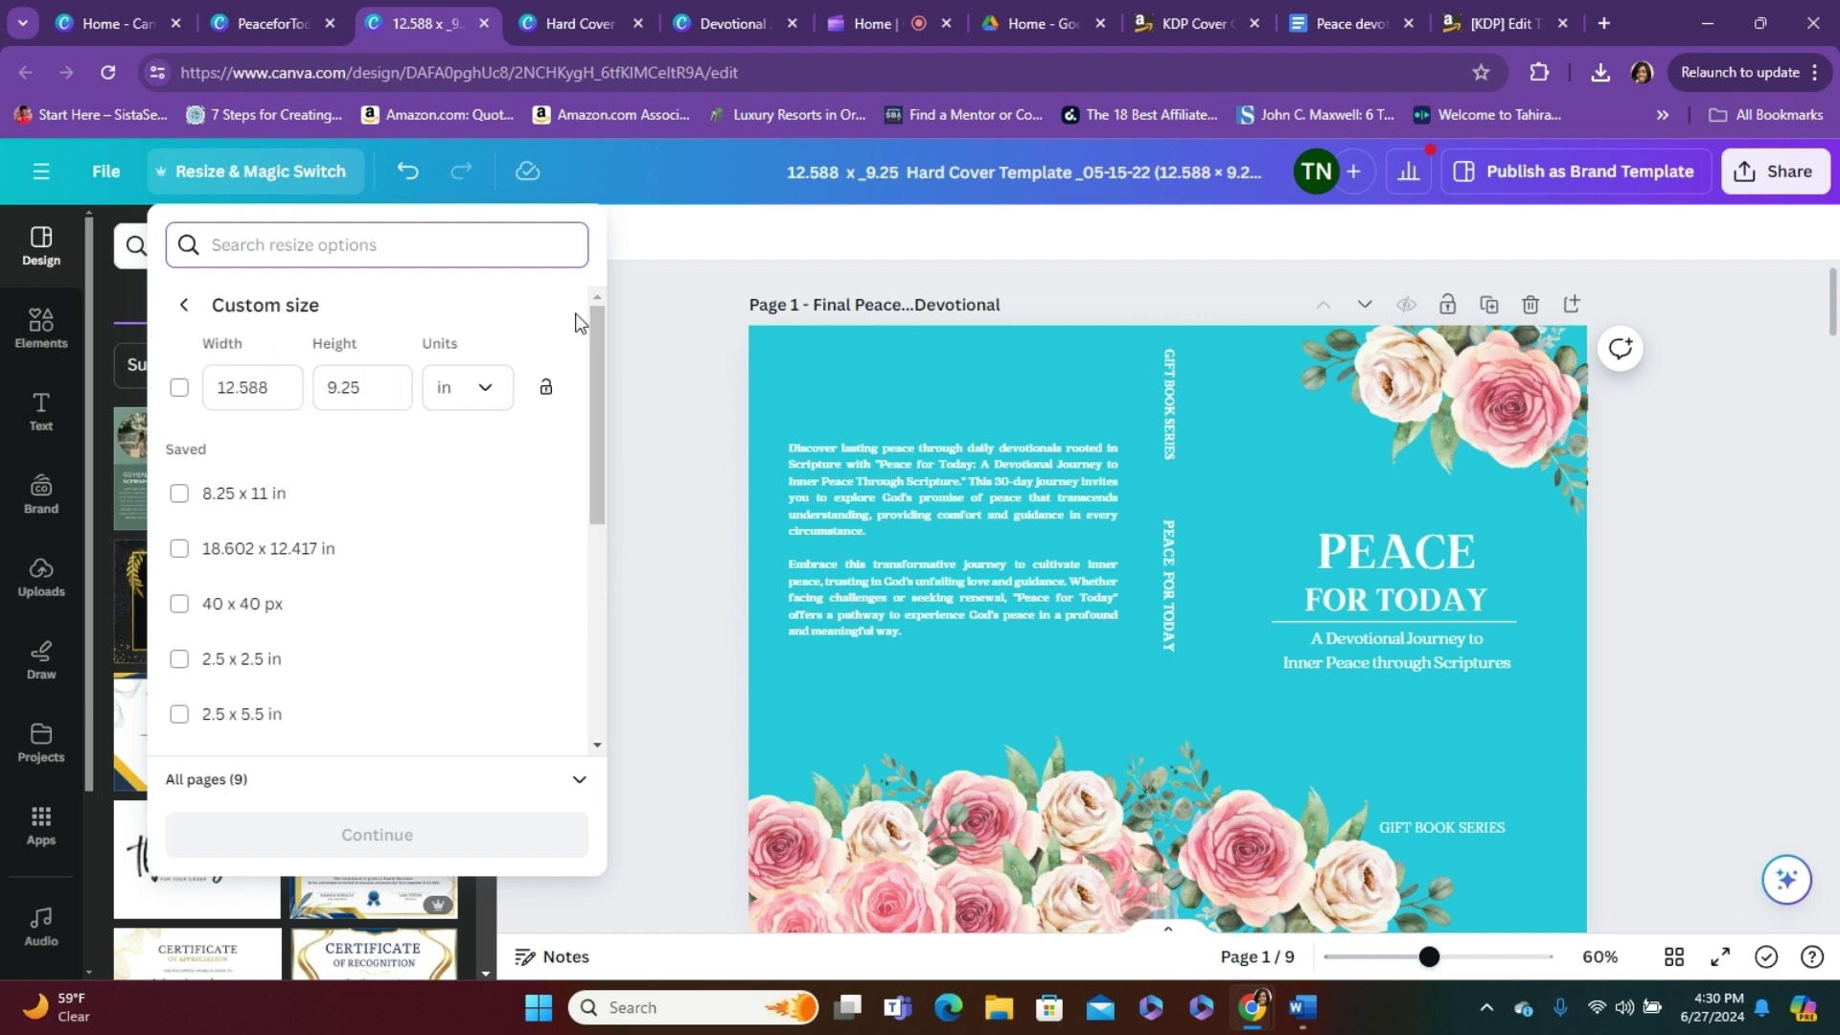
{"action": "left_click", "coordinate": [256, 389]}
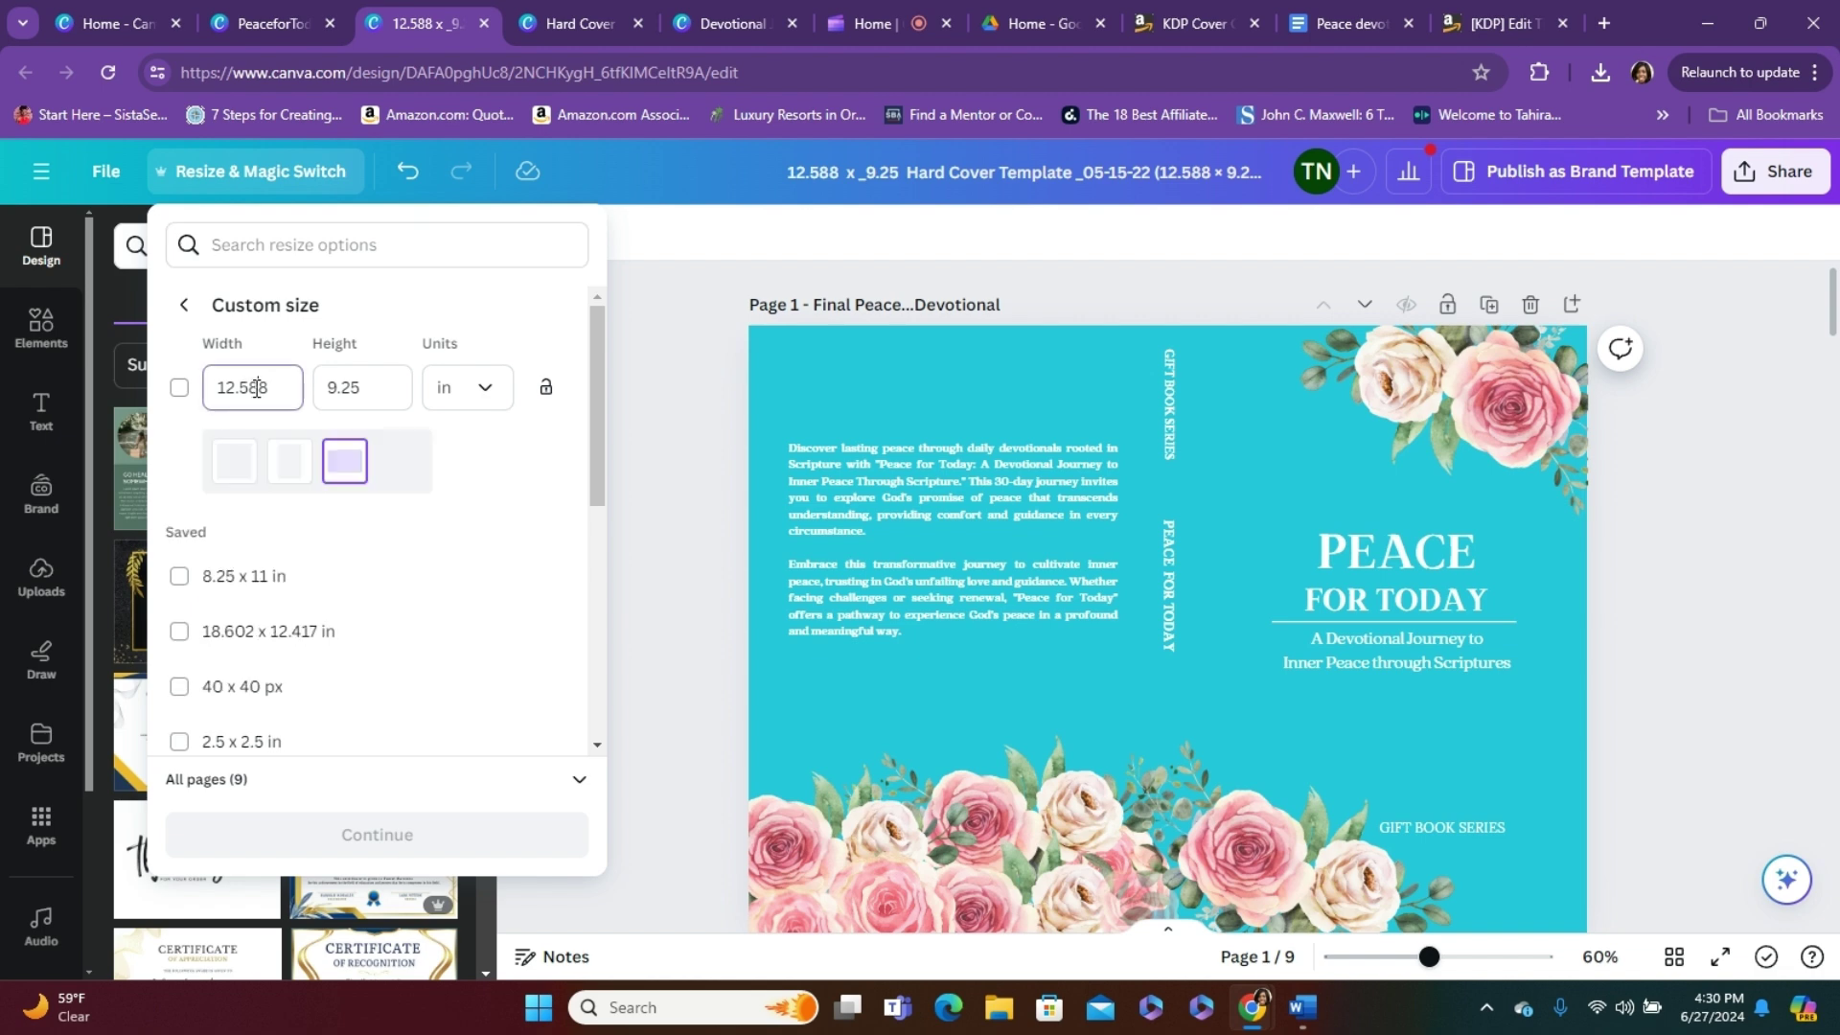
{"action": "left_click", "coordinate": [1204, 24]}
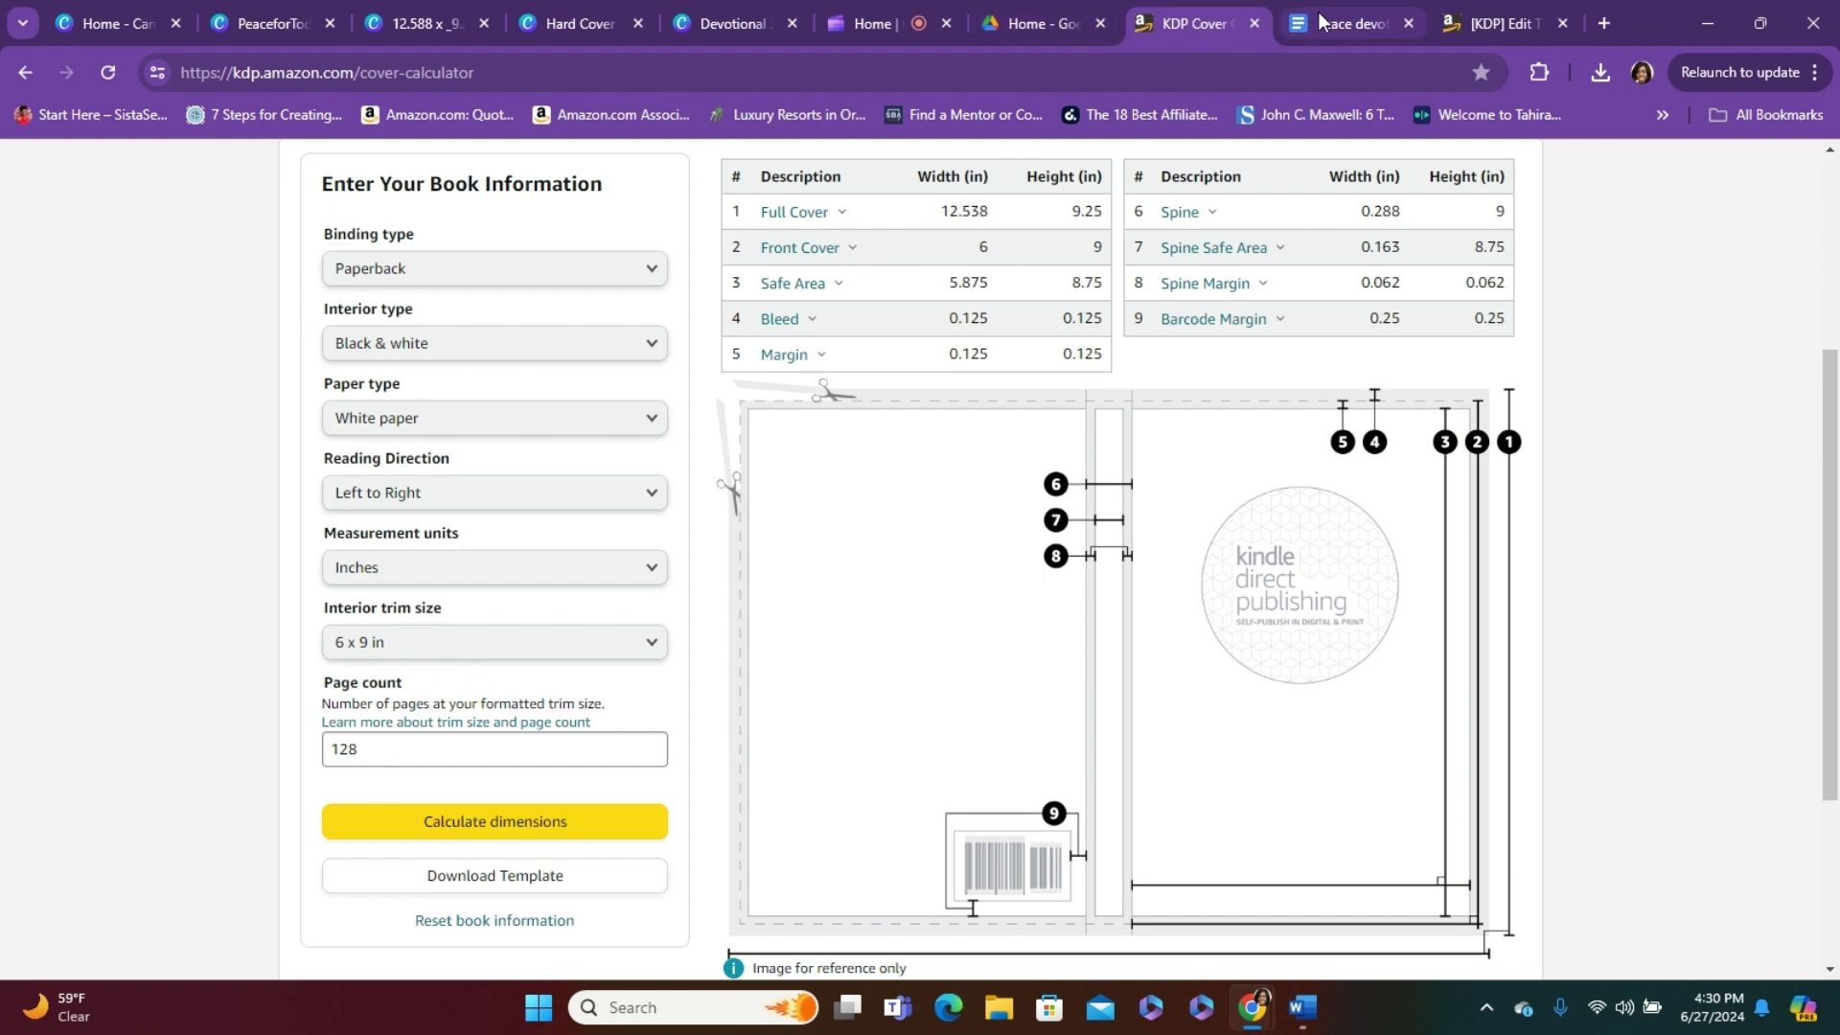
{"action": "left_click", "coordinate": [439, 24]}
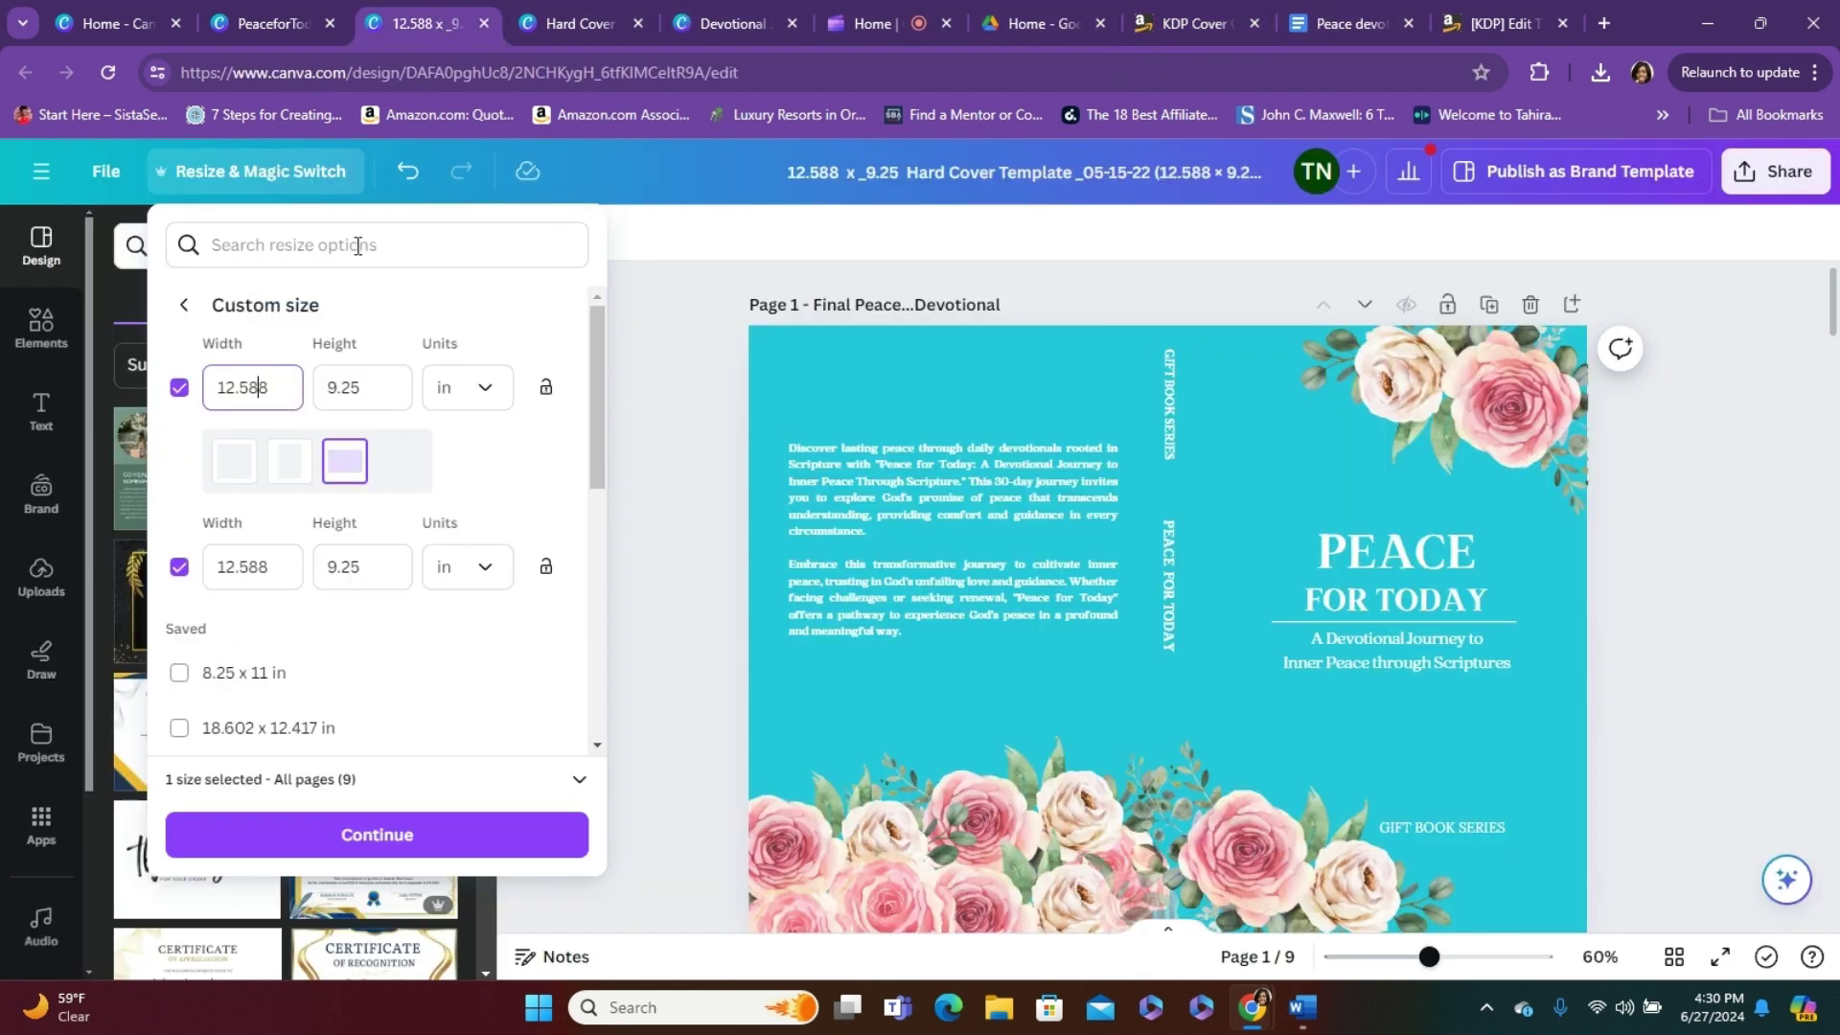
{"action": "key", "text": "BackSpace"}
{"action": "type", "text": "3"}
{"action": "left_click", "coordinate": [393, 837]}
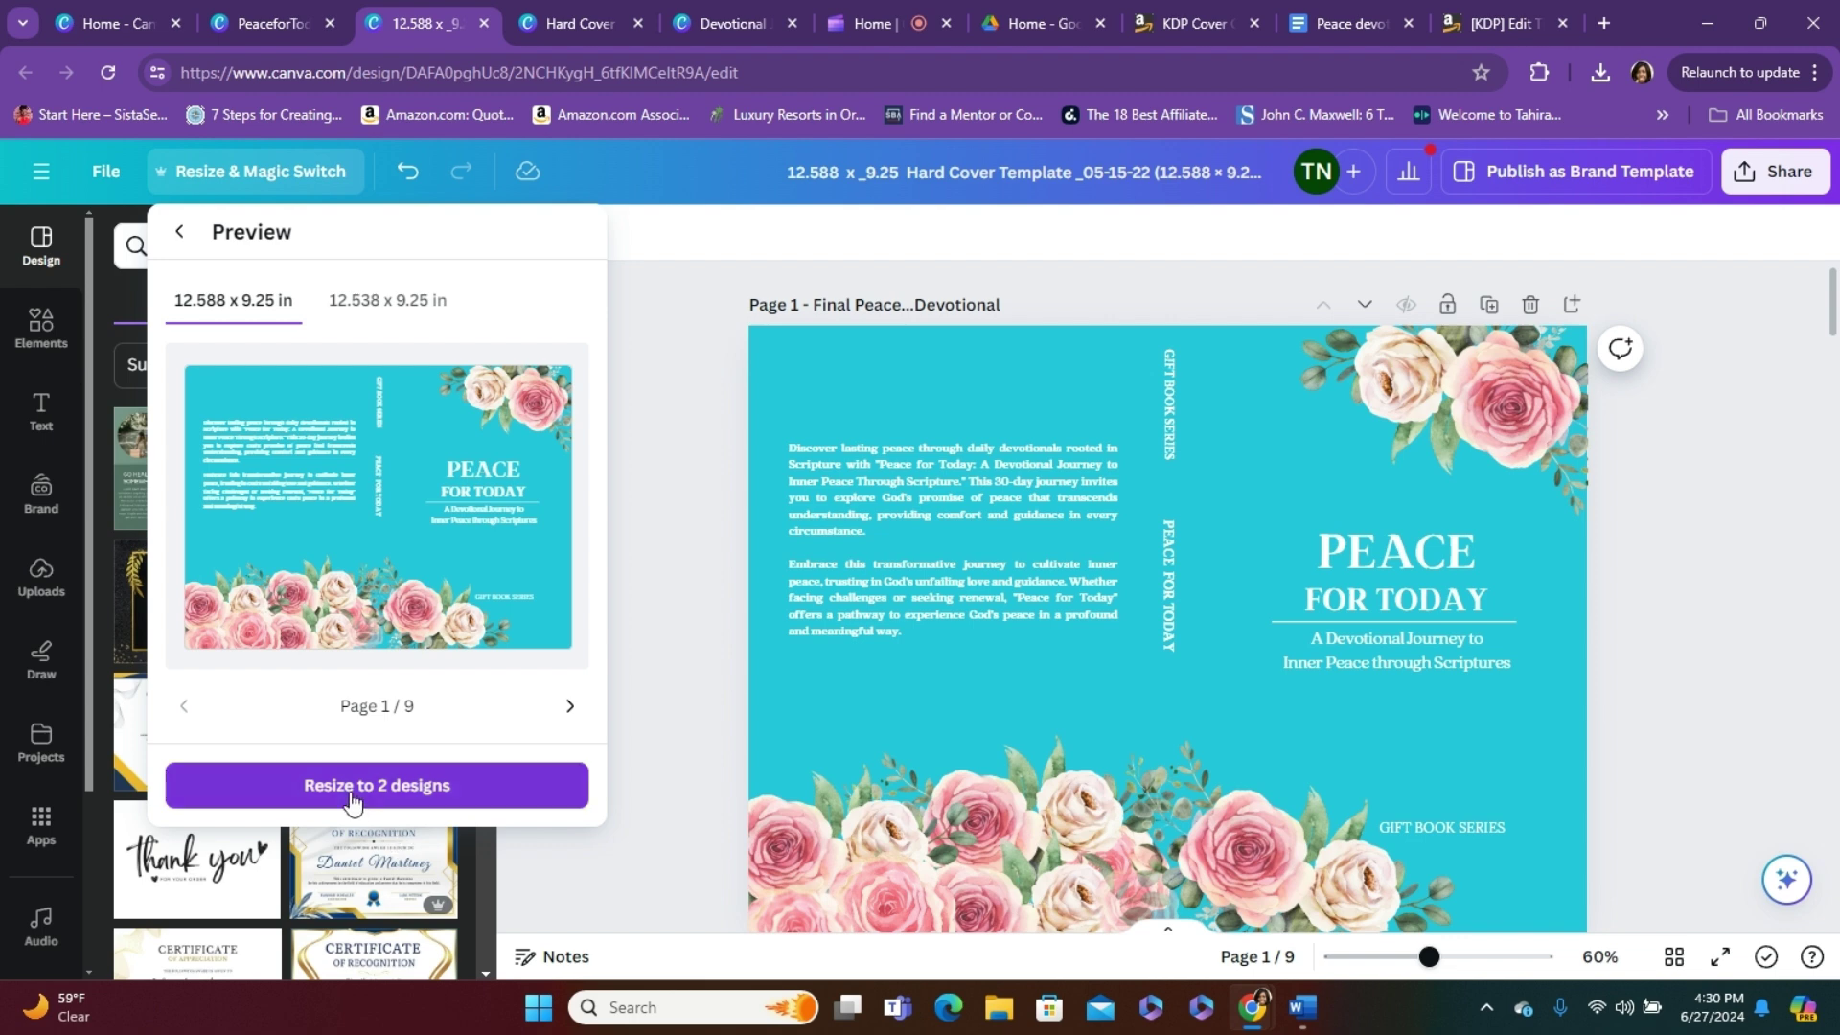
- Create the resized copy, removing the old size from its title and fixing the date
{"action": "left_click", "coordinate": [350, 785]}
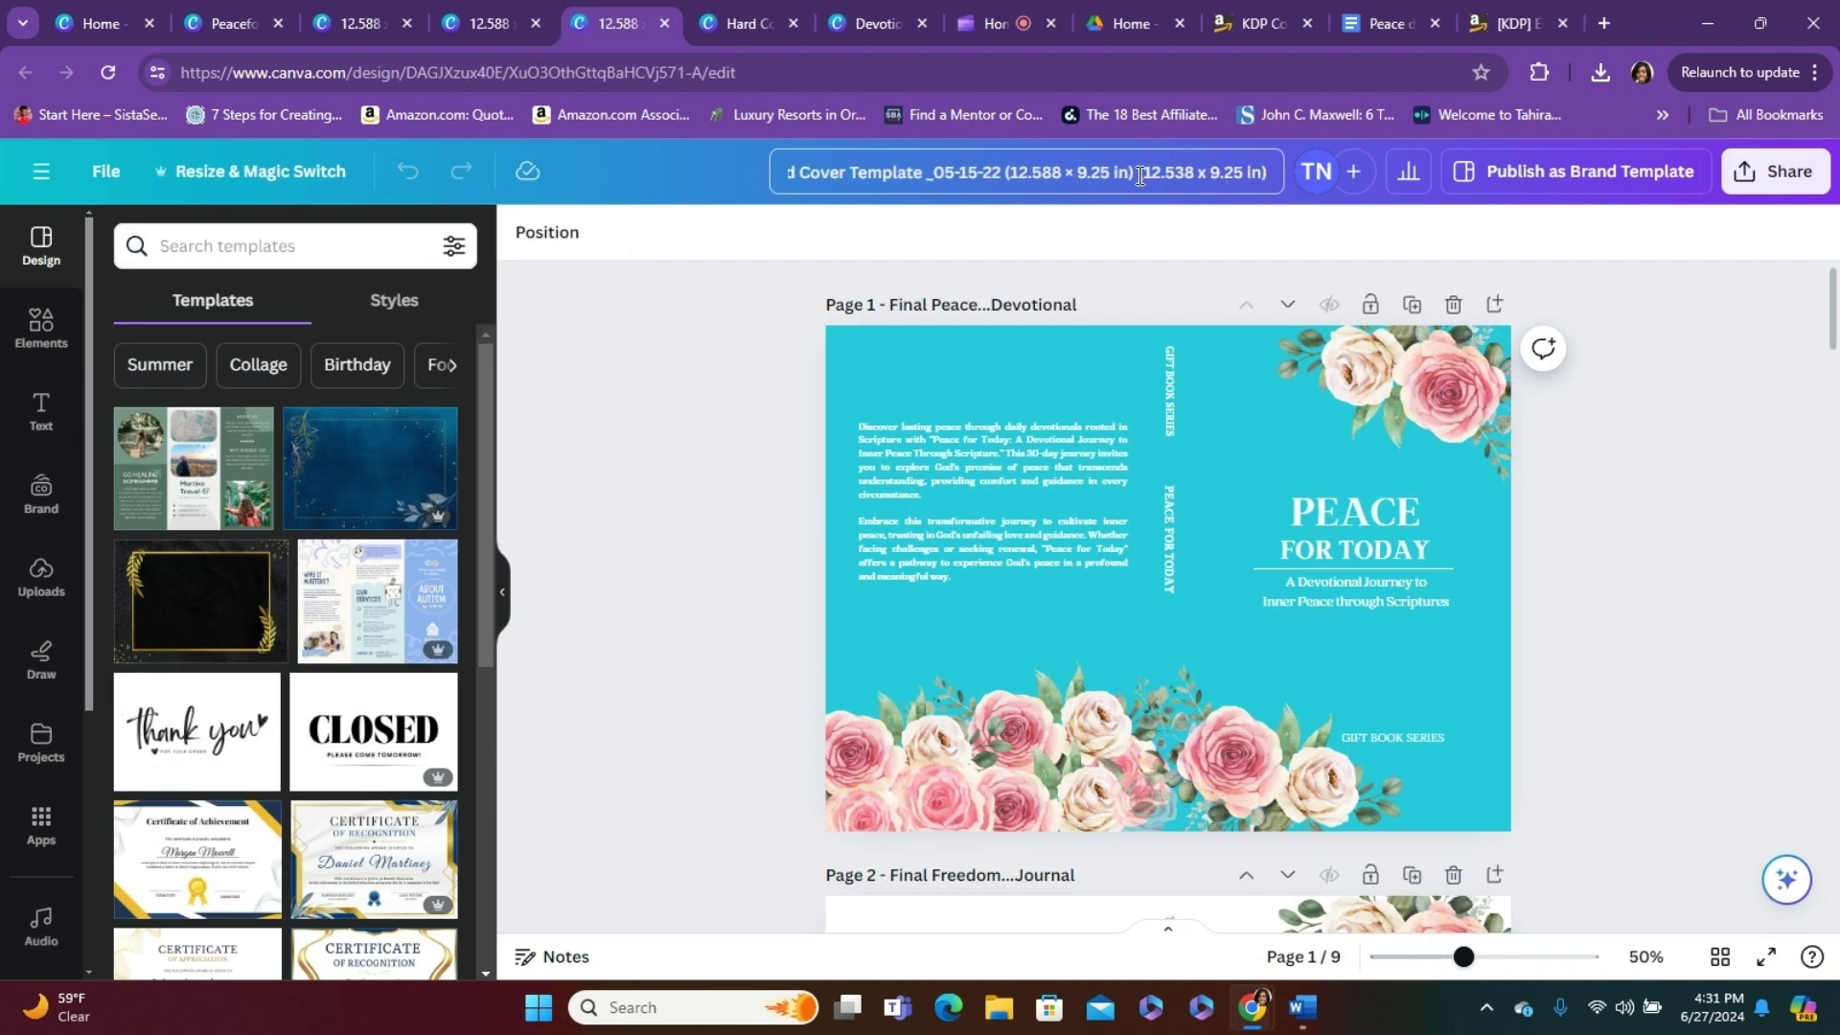
{"action": "key", "text": "BackSpace"}
{"action": "key", "text": "BackSpace"}
{"action": "key", "text": "BackSpace"}
{"action": "key", "text": "BackSpace"}
{"action": "key", "text": "BackSpace"}
{"action": "key", "text": "BackSpace"}
{"action": "key", "text": "BackSpace"}
{"action": "key", "text": "BackSpace"}
{"action": "key", "text": "BackSpace"}
{"action": "key", "text": "BackSpace"}
{"action": "key", "text": "BackSpace"}
{"action": "key", "text": "BackSpace"}
{"action": "key", "text": "BackSpace"}
{"action": "key", "text": "BackSpace"}
{"action": "key", "text": "BackSpace"}
{"action": "key", "text": "BackSpace"}
{"action": "key", "text": "BackSpace"}
{"action": "key", "text": "BackSpace"}
{"action": "key", "text": "BackSpace"}
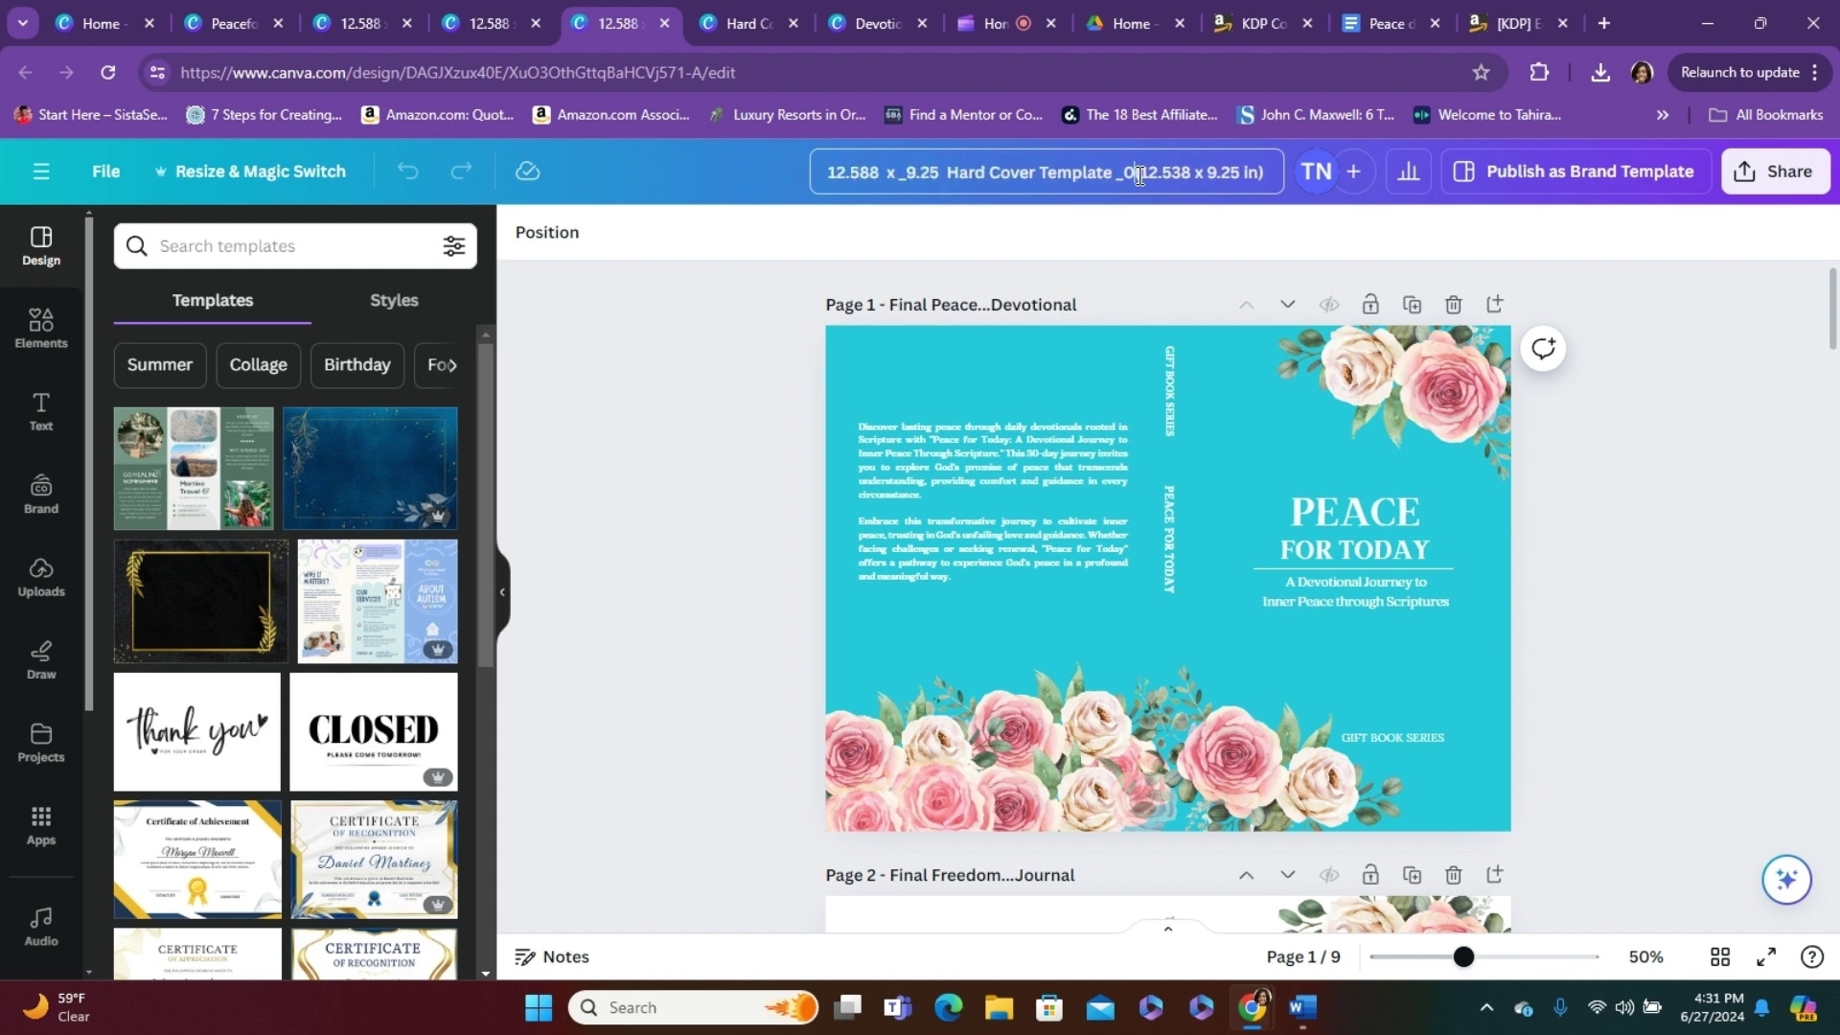
{"action": "type", "text": "6"}
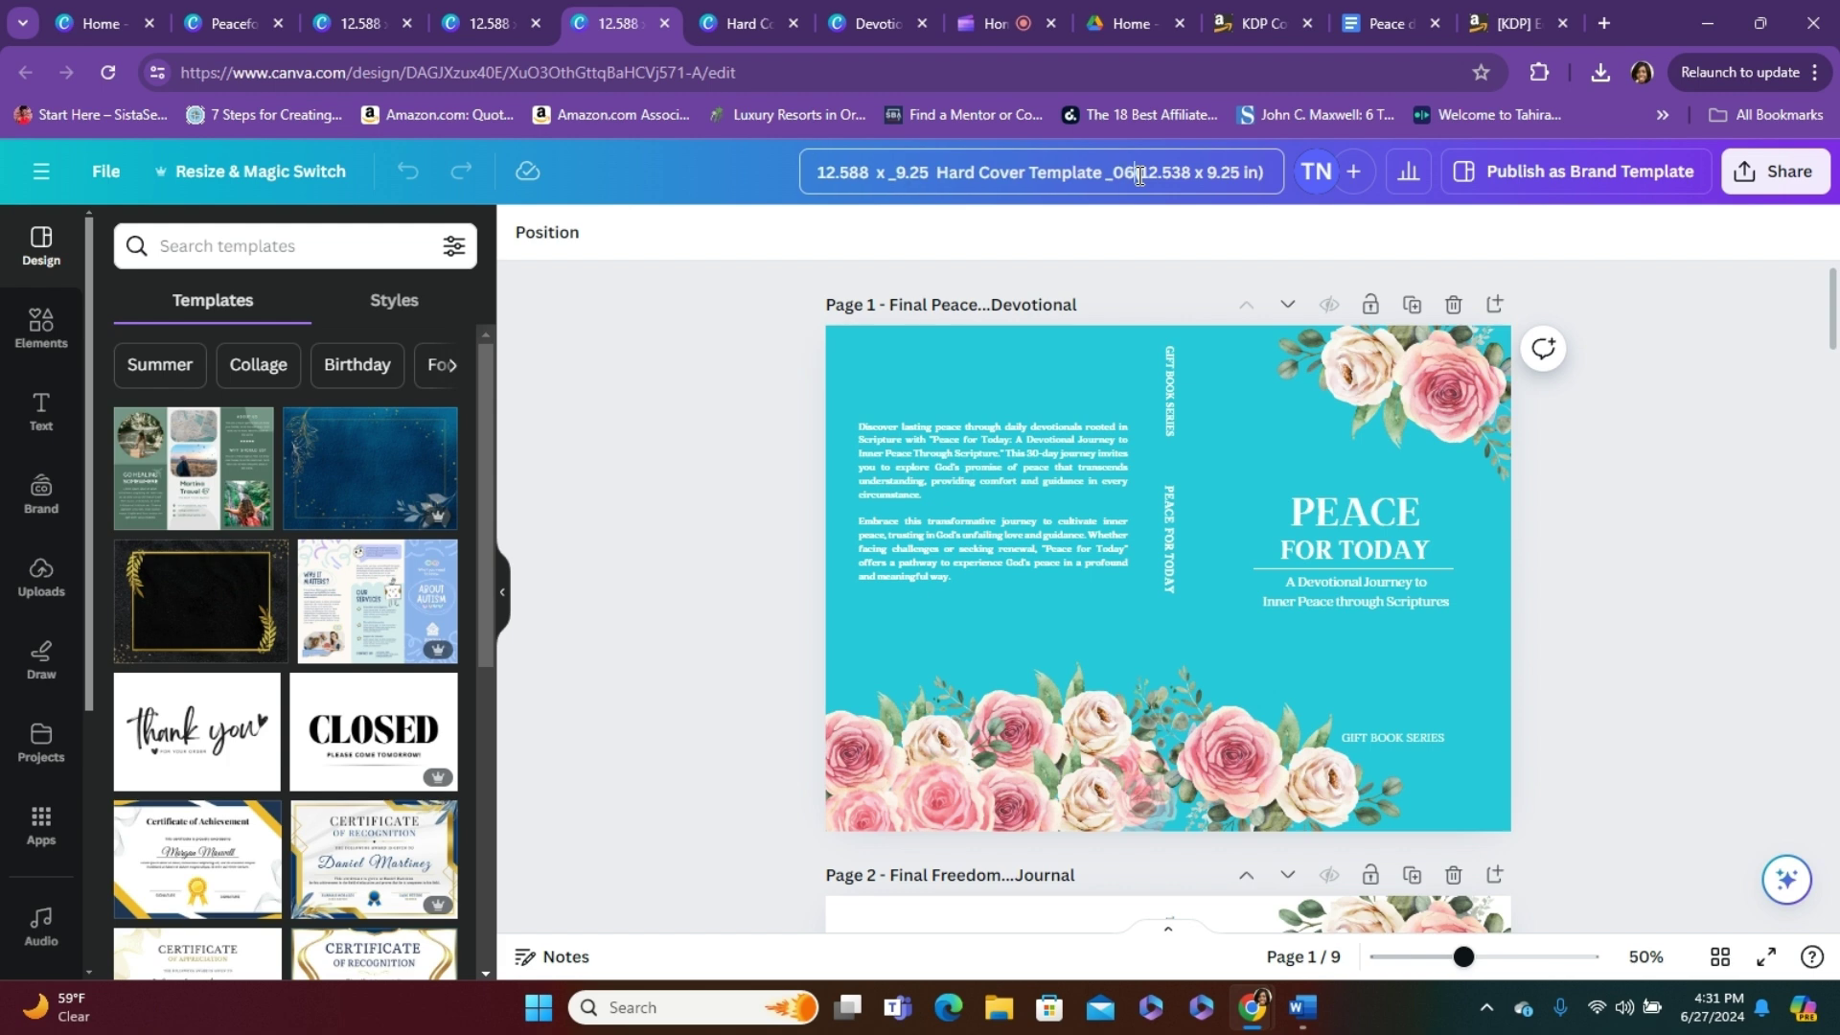
{"action": "type", "text": "27"}
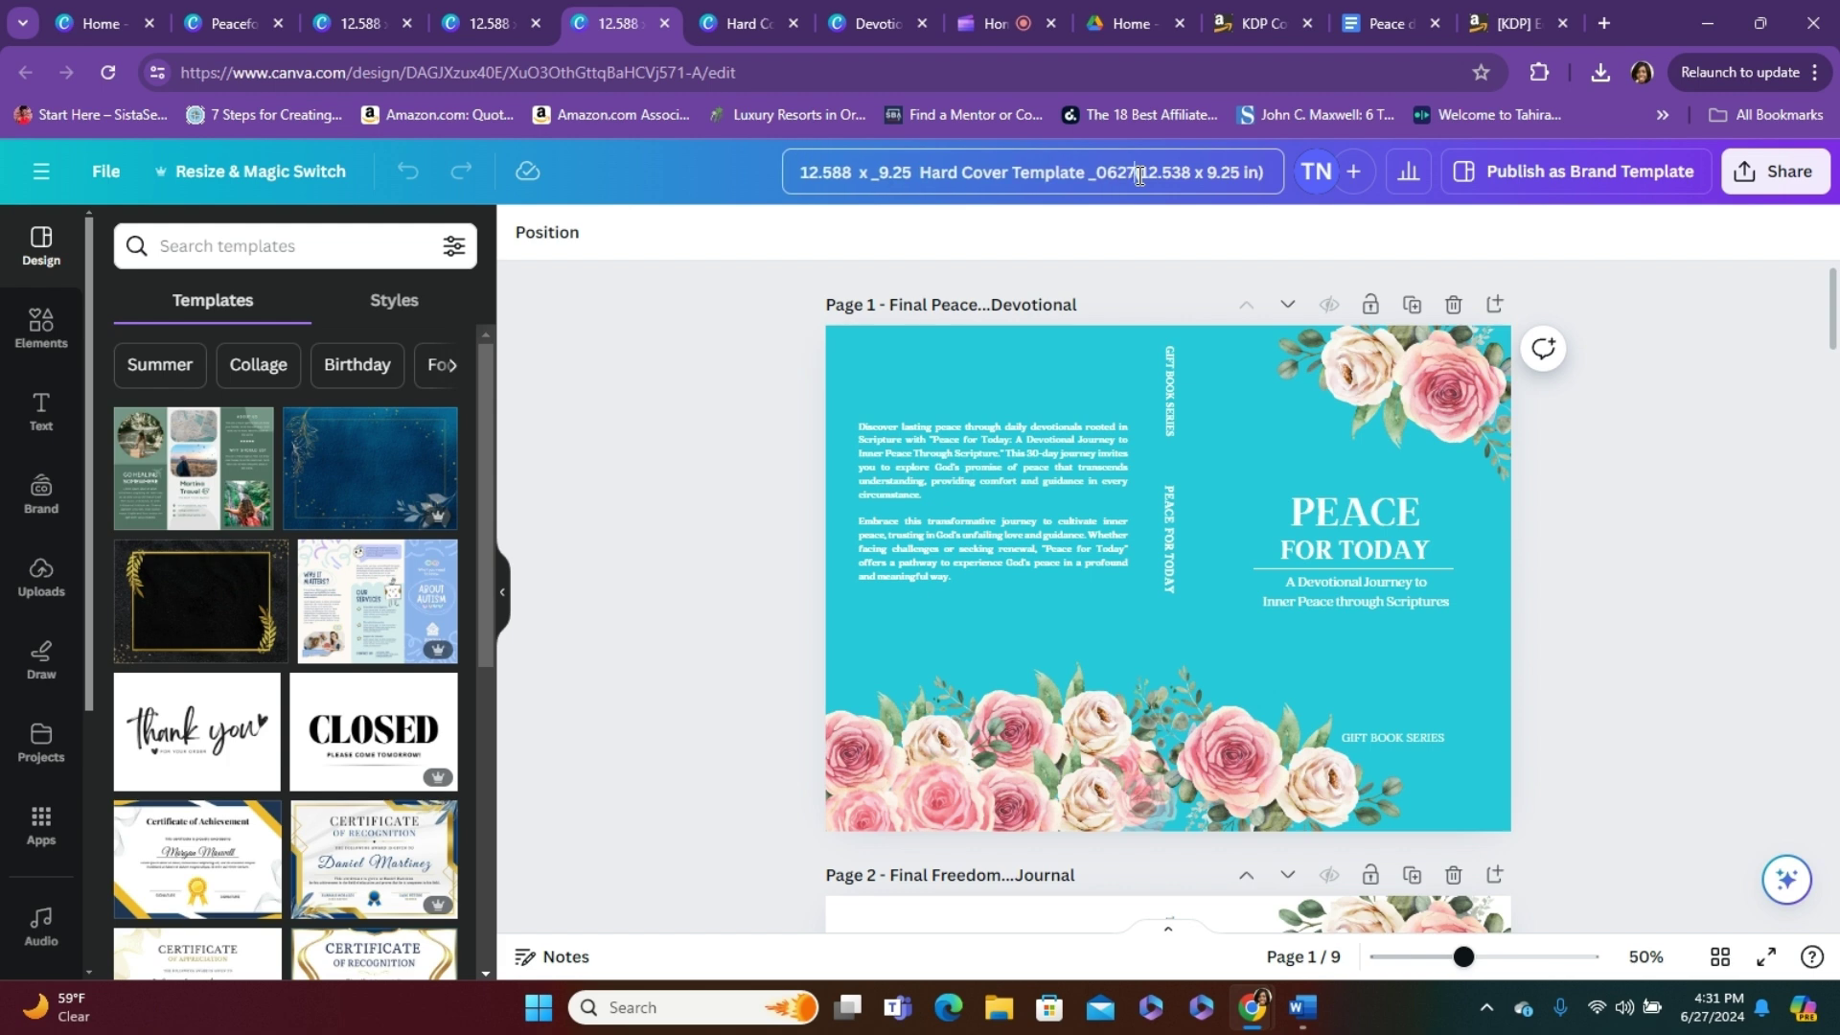
{"action": "type", "text": "-2"}
{"action": "key", "text": "Left"}
{"action": "key", "text": "Left"}
{"action": "type", "text": "-"}
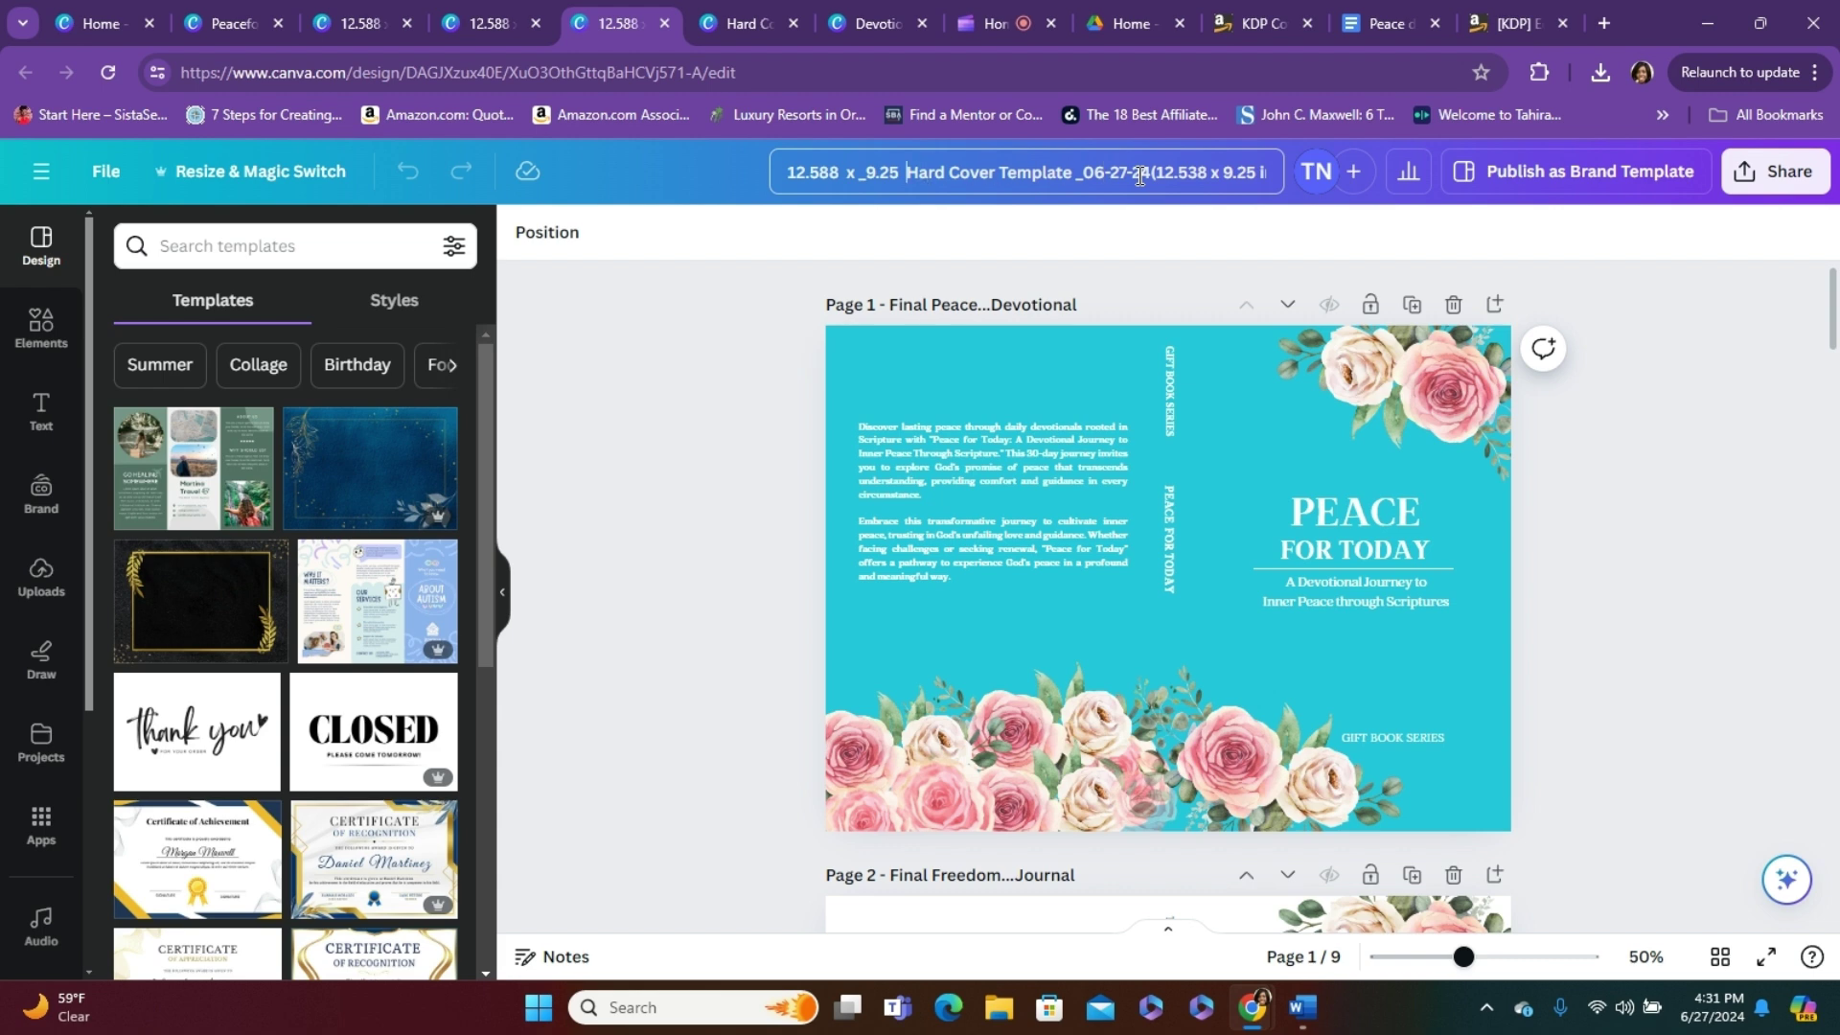
{"action": "key", "text": "BackSpace"}
{"action": "key", "text": "BackSpace"}
{"action": "key", "text": "BackSpace"}
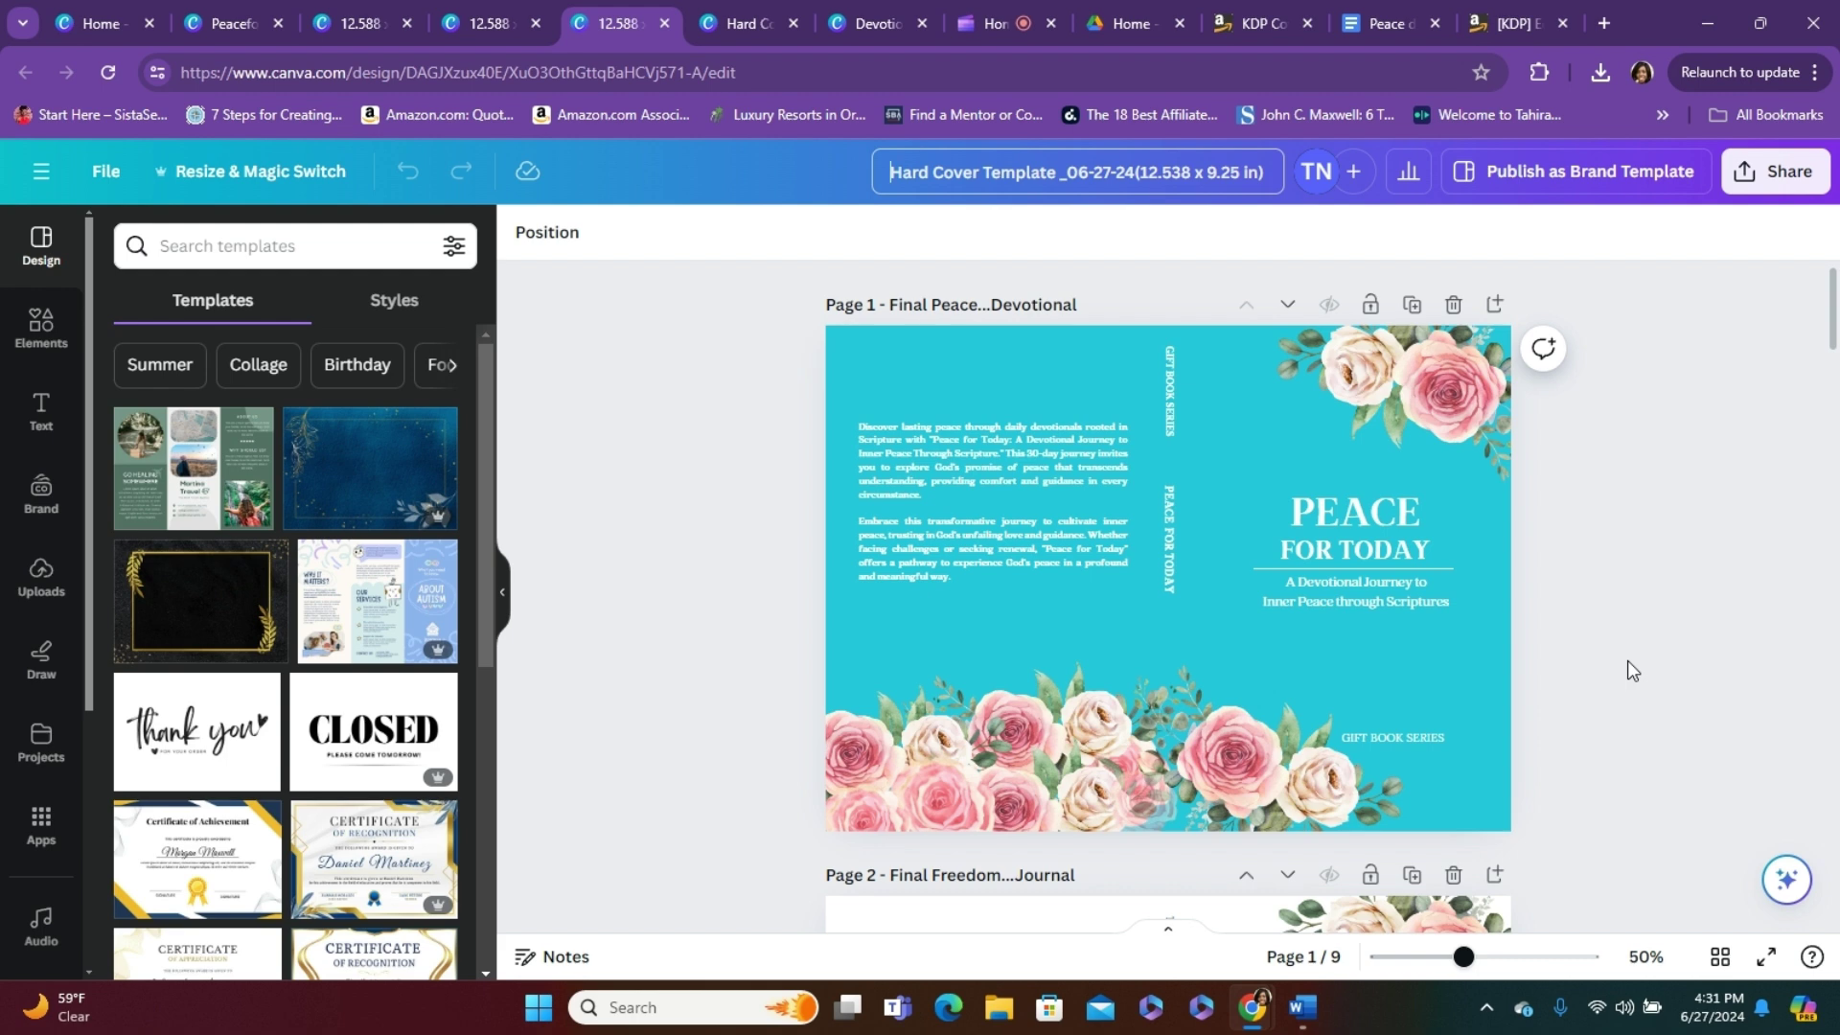
- Return to the KDP Cover Calculator showing the 12.538 x 9.25 in cover and 0.288 in spine
{"action": "left_click", "coordinate": [1275, 29]}
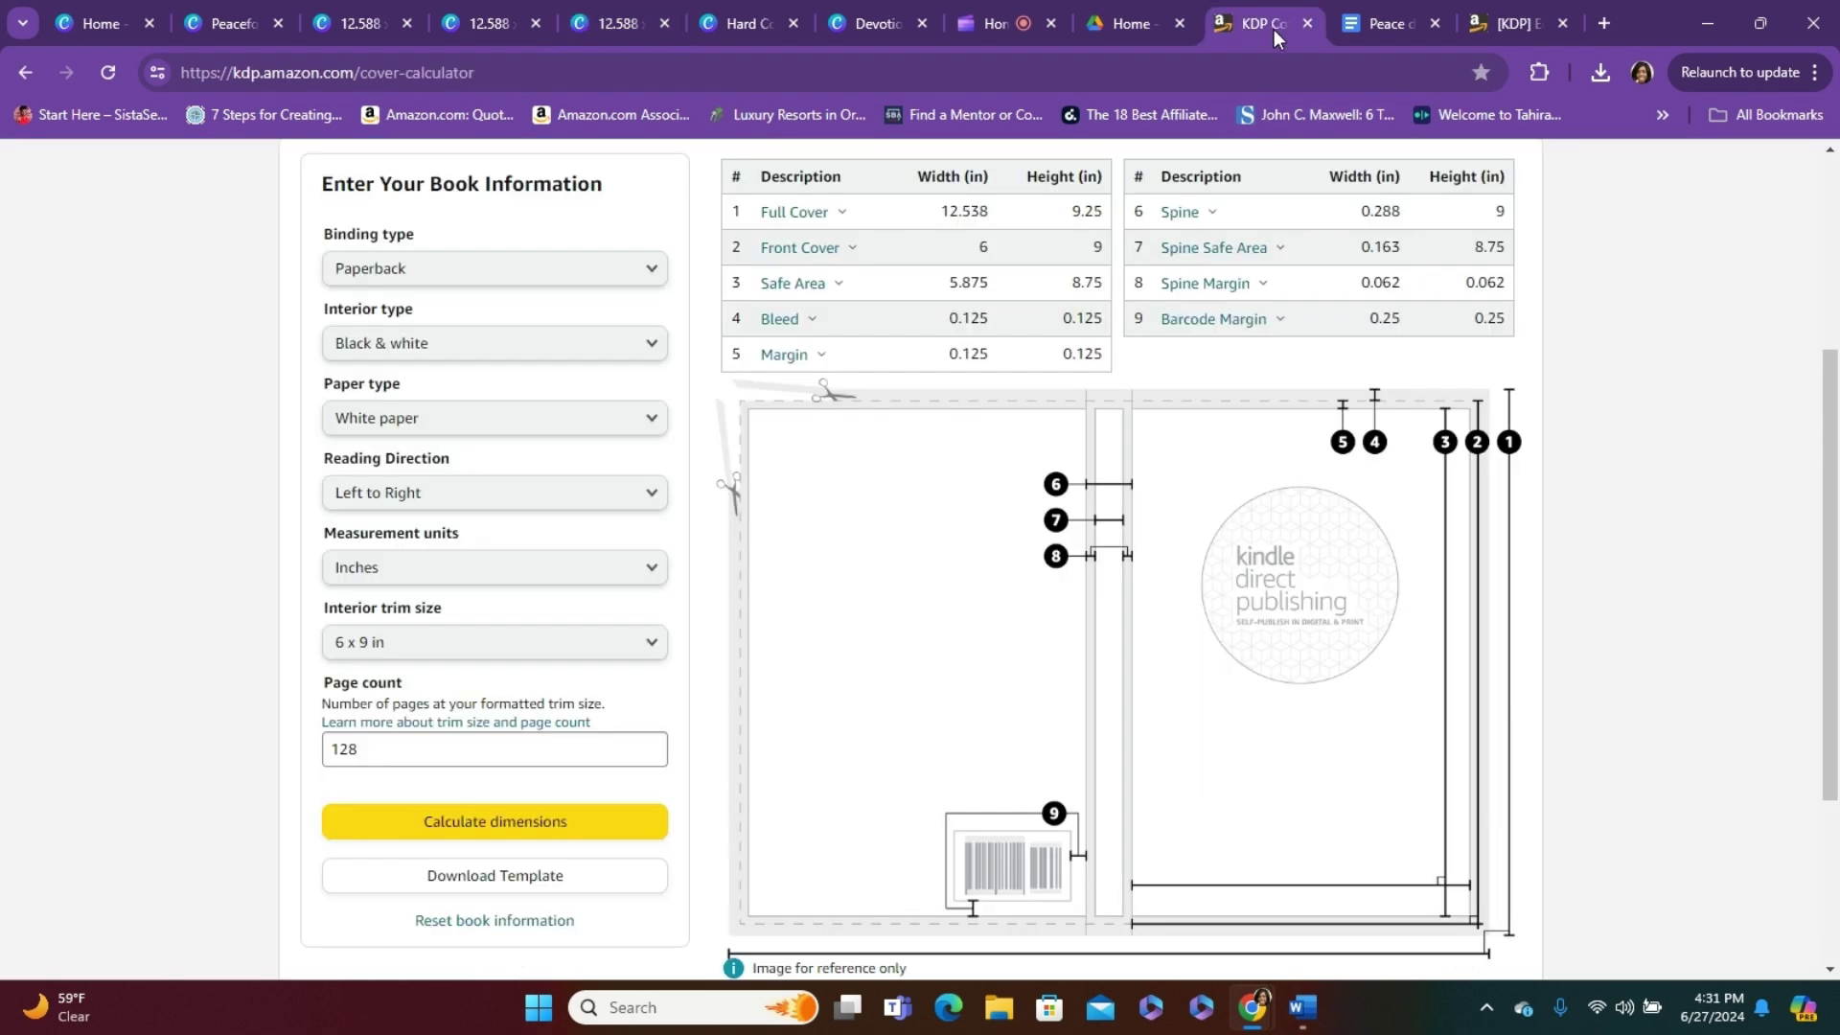